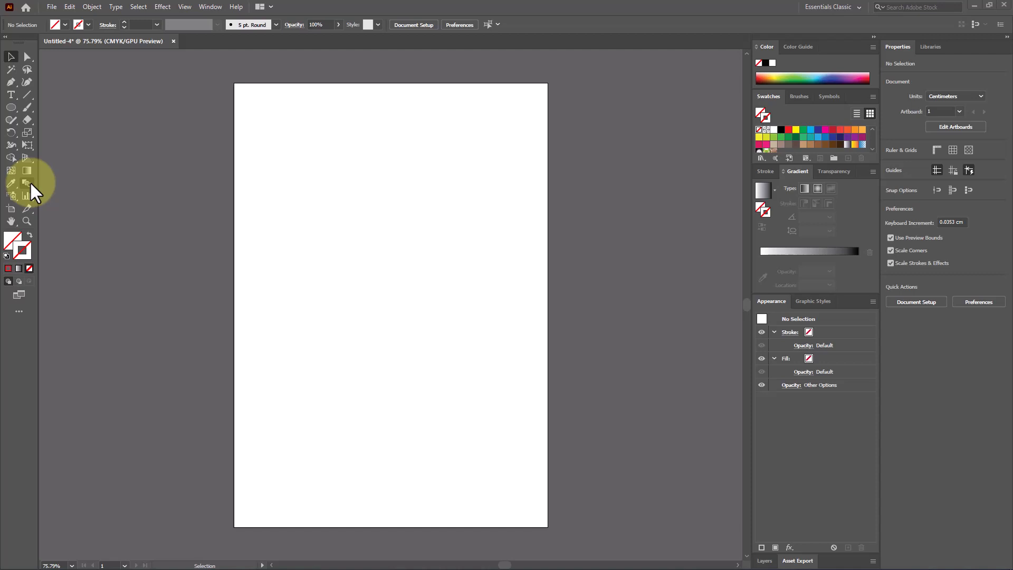
# Step: Draw a circle about 3.35 cm wide near the artboard's upper left with a green fill and no stroke
pyautogui.hotkey('ctrl', '1')
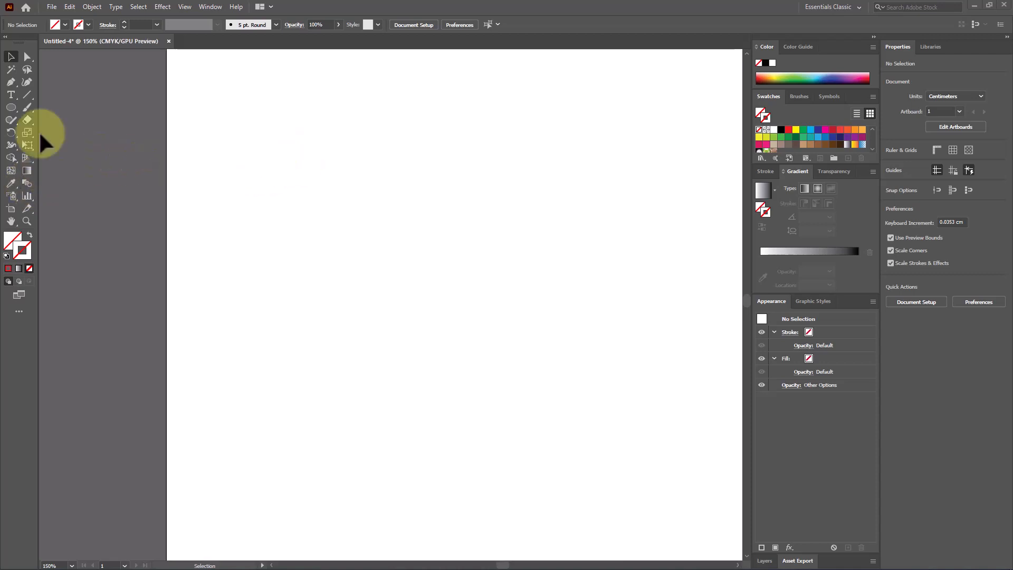
pyautogui.click(10, 107)
pyautogui.moveTo(206, 179); pyautogui.dragTo(306, 278)
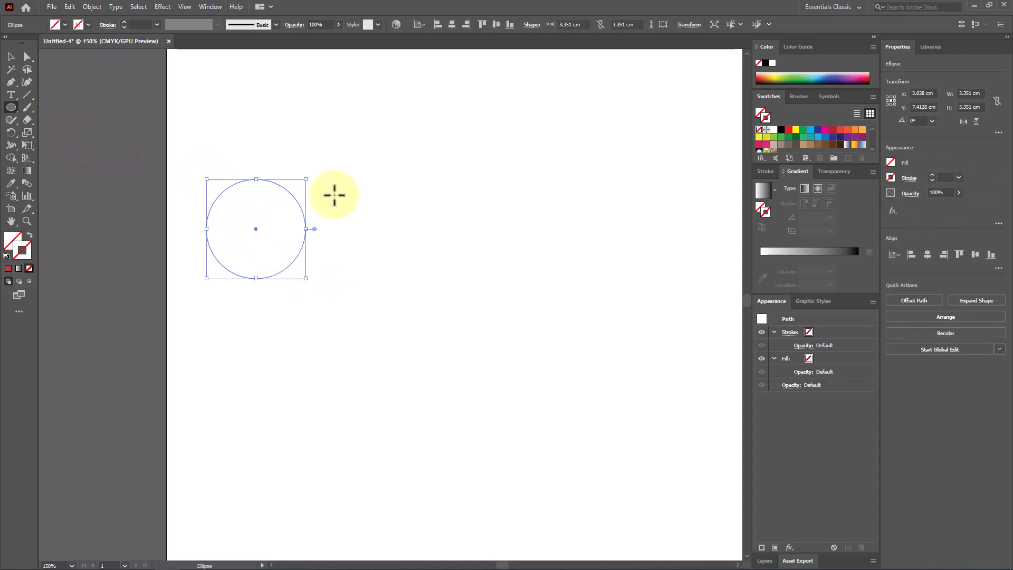
pyautogui.click(803, 130)
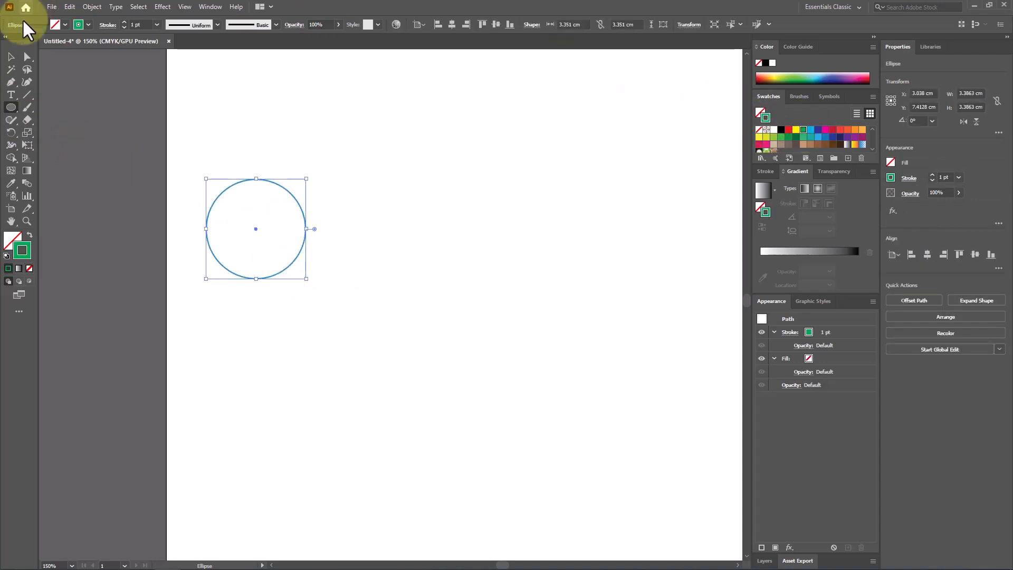
pyautogui.click(29, 235)
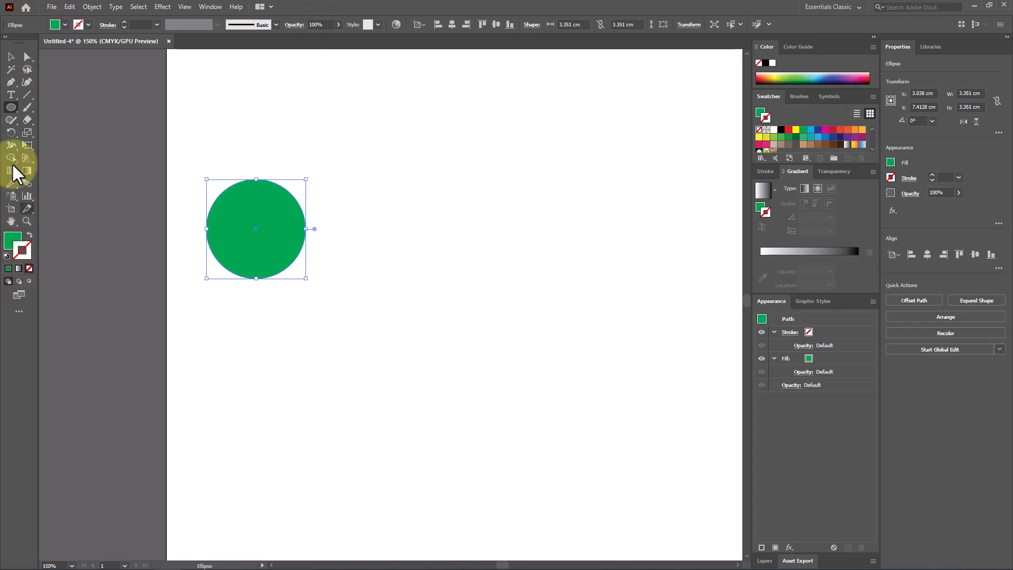
# Step: Duplicate the green circle horizontally to its right and fill the copy with light orange
pyautogui.click(11, 57)
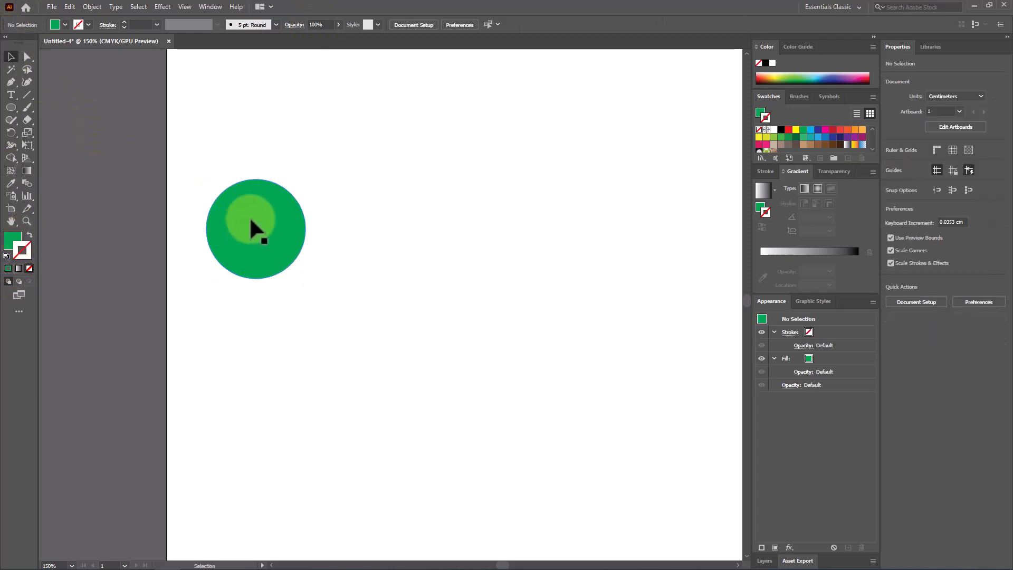
pyautogui.moveTo(249, 220); pyautogui.dragTo(511, 229)
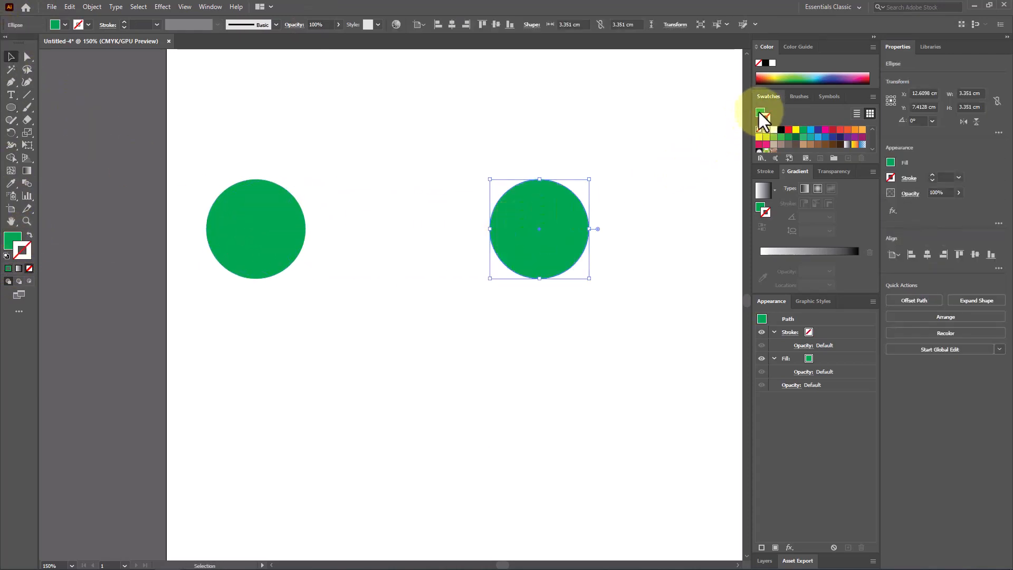
pyautogui.click(859, 130)
pyautogui.click(441, 290)
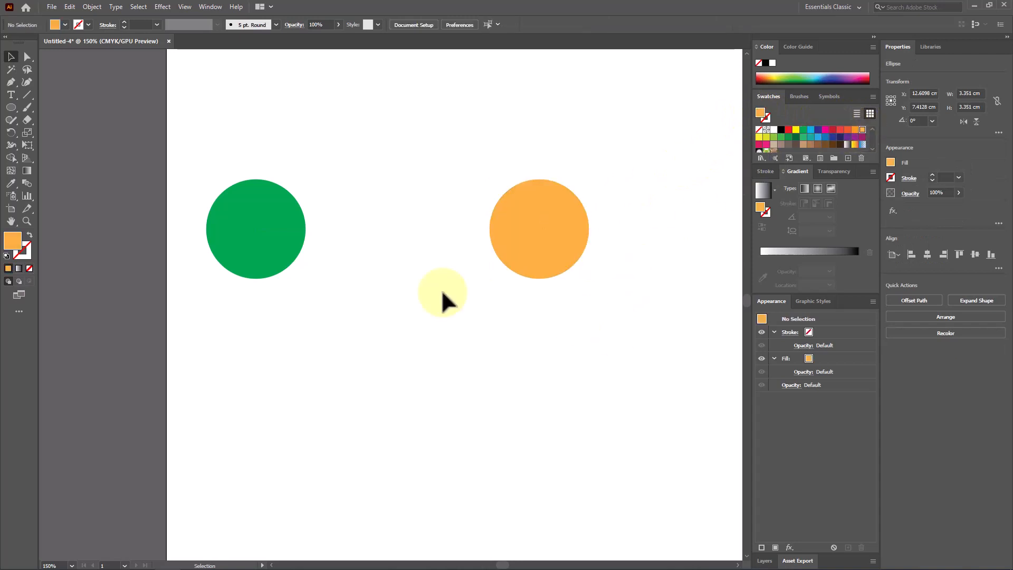
# Step: Scale the orange circle down proportionally about its centre to roughly two thirds of its size
pyautogui.click(276, 237)
pyautogui.click(399, 376)
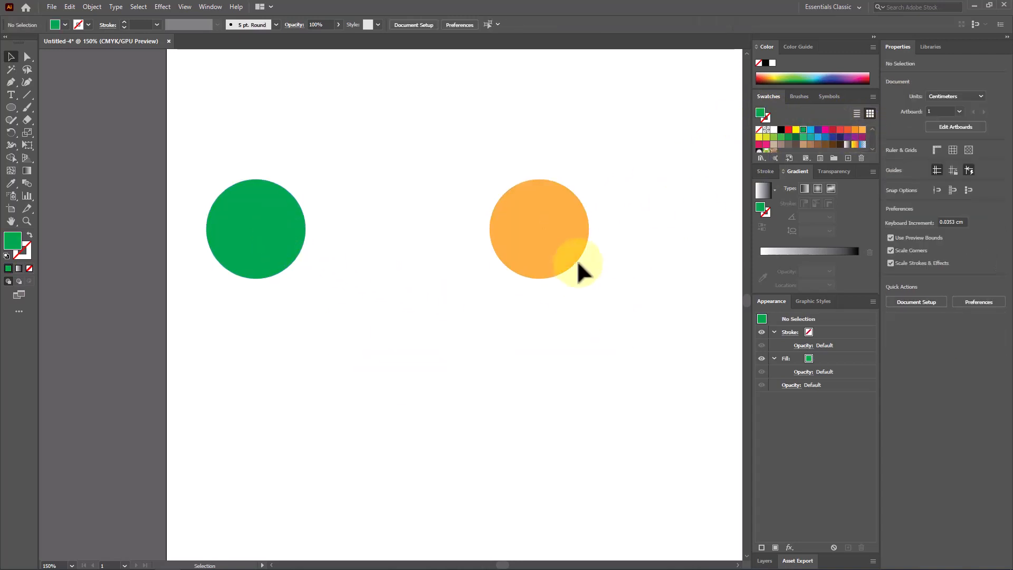
pyautogui.click(579, 264)
pyautogui.moveTo(594, 180); pyautogui.dragTo(573, 196)
pyautogui.click(586, 295)
# Step: Blend the green circle into the orange circle with the Blend tool
pyautogui.click(238, 244)
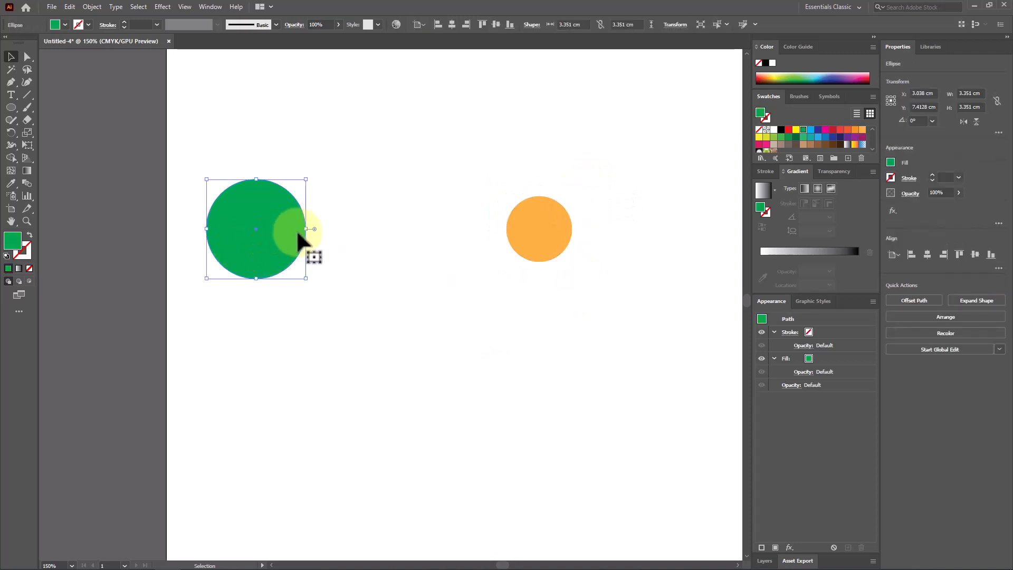
pyautogui.click(28, 183)
pyautogui.click(261, 239)
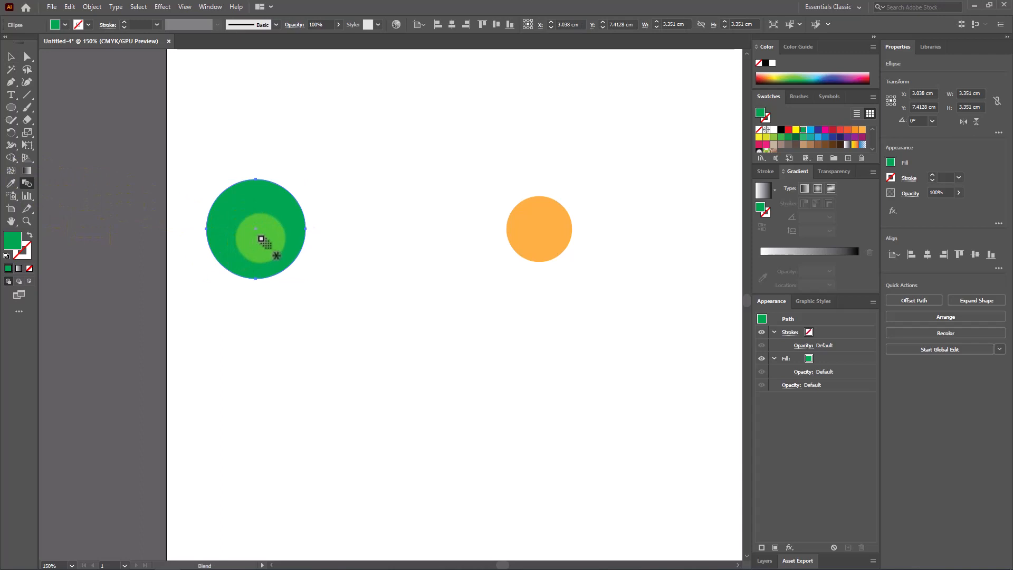
pyautogui.click(545, 231)
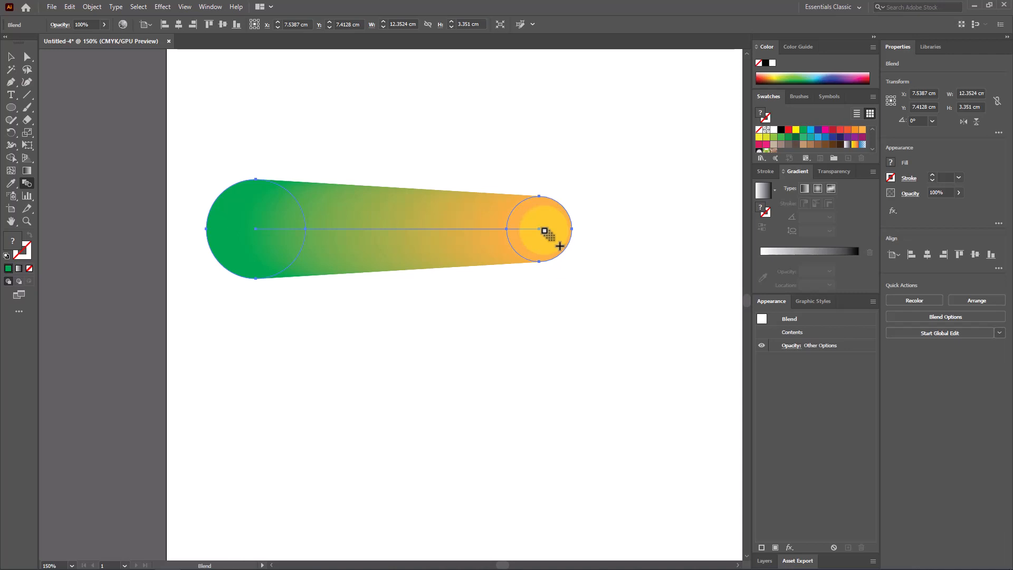
# Step: Draw a green square about 2.44 cm wide below the green end of the circle blend
pyautogui.scroll(-1, 538, 228)
pyautogui.click(11, 109)
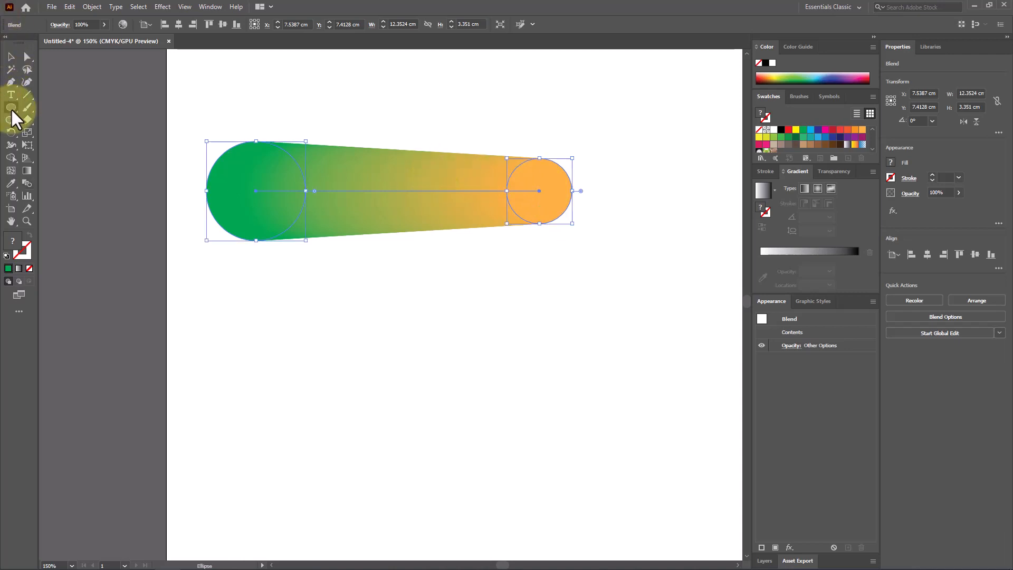
pyautogui.moveTo(11, 109); pyautogui.dragTo(37, 108)
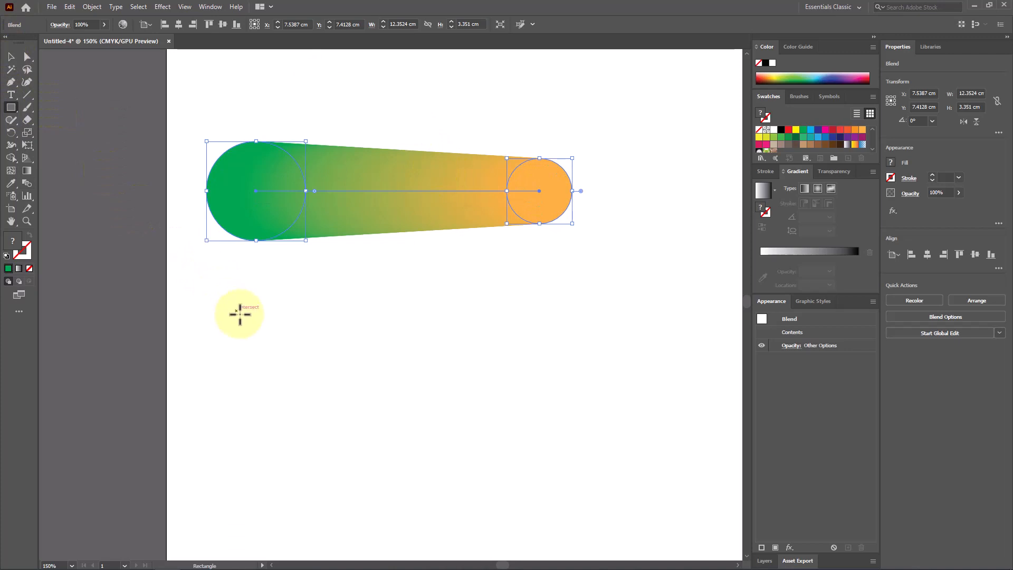
pyautogui.moveTo(237, 311); pyautogui.dragTo(309, 382)
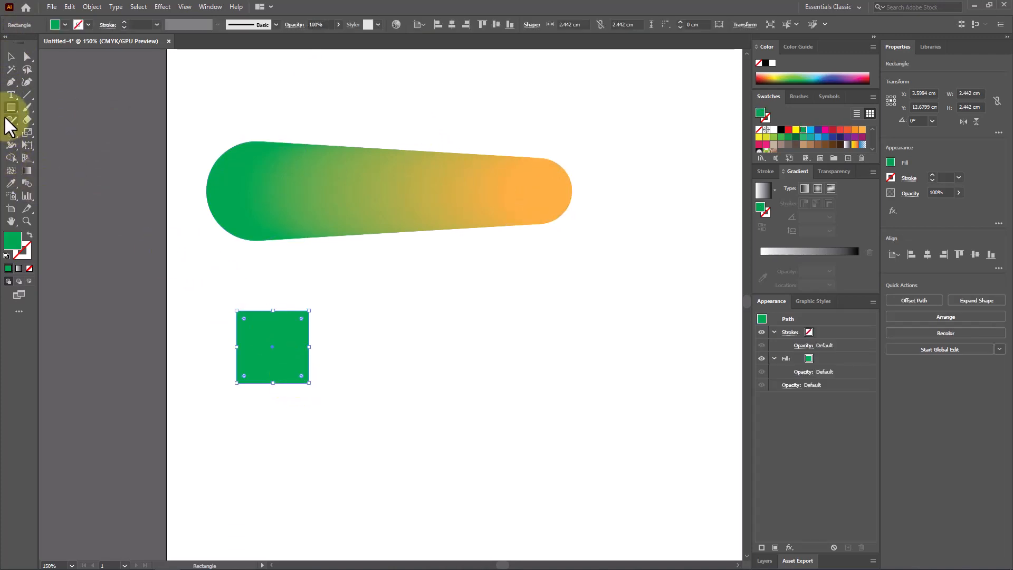
# Step: Draw a circle about 1.94 cm wide to the right of the green square and fill it with red
pyautogui.moveTo(11, 107); pyautogui.dragTo(53, 132)
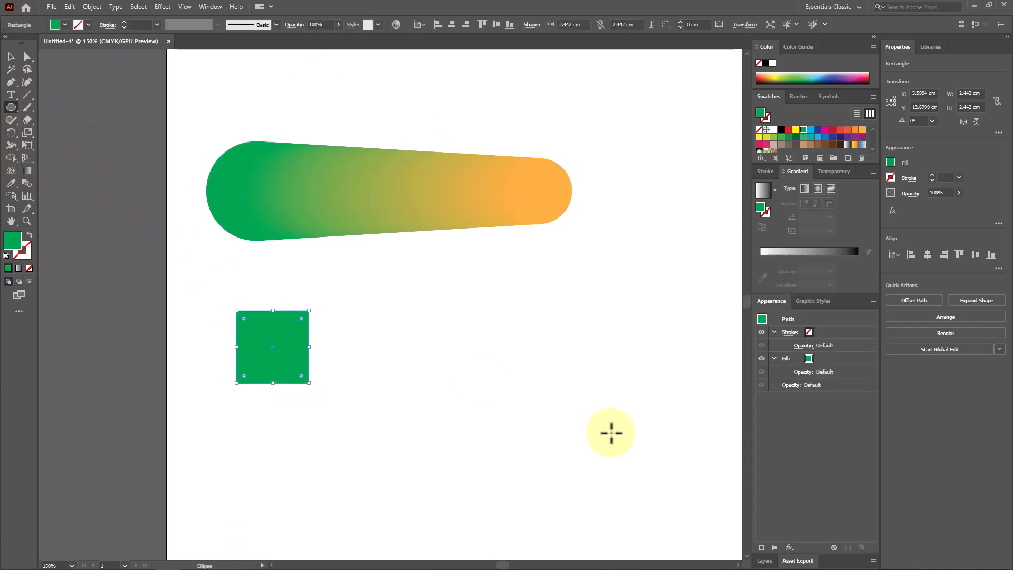
pyautogui.moveTo(549, 314); pyautogui.dragTo(597, 372)
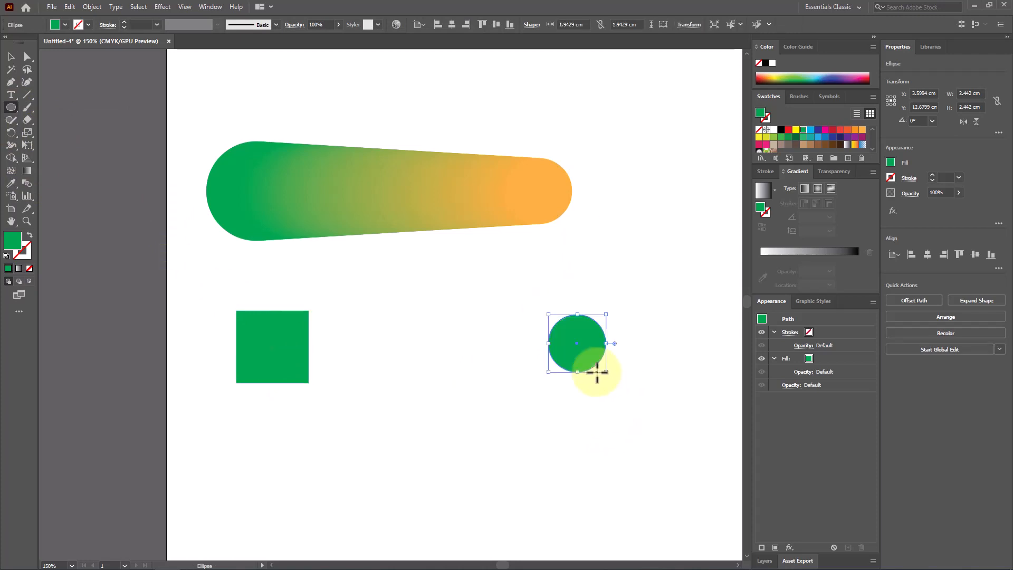
pyautogui.click(841, 130)
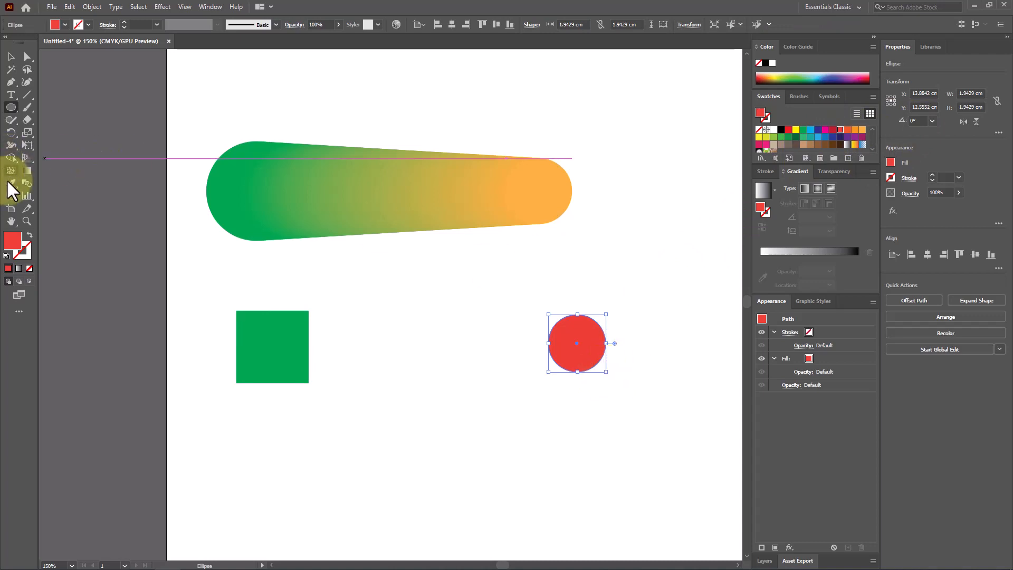
# Step: Blend the green square into the red circle with the Blend tool
pyautogui.click(27, 183)
pyautogui.click(263, 351)
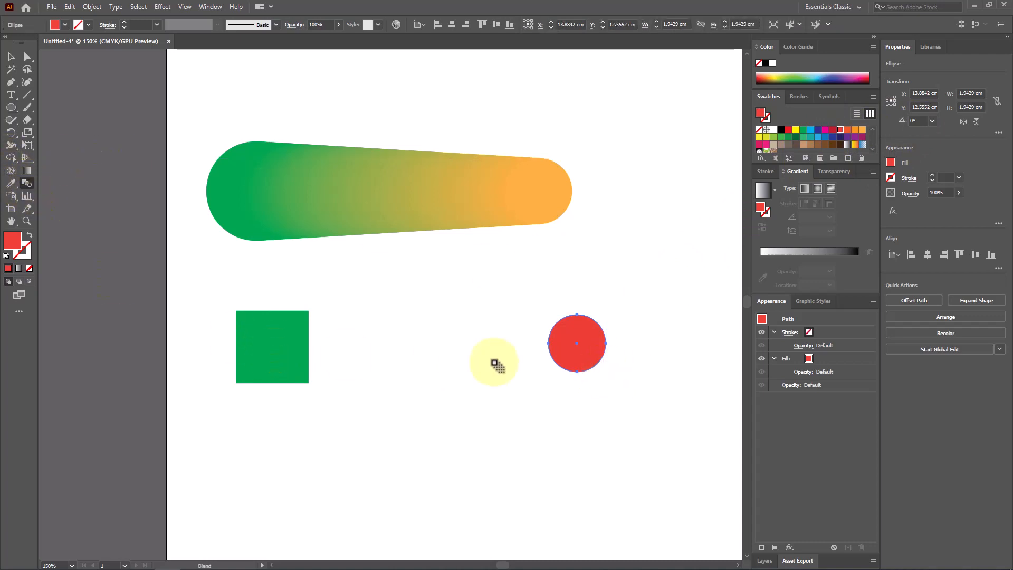
pyautogui.click(569, 350)
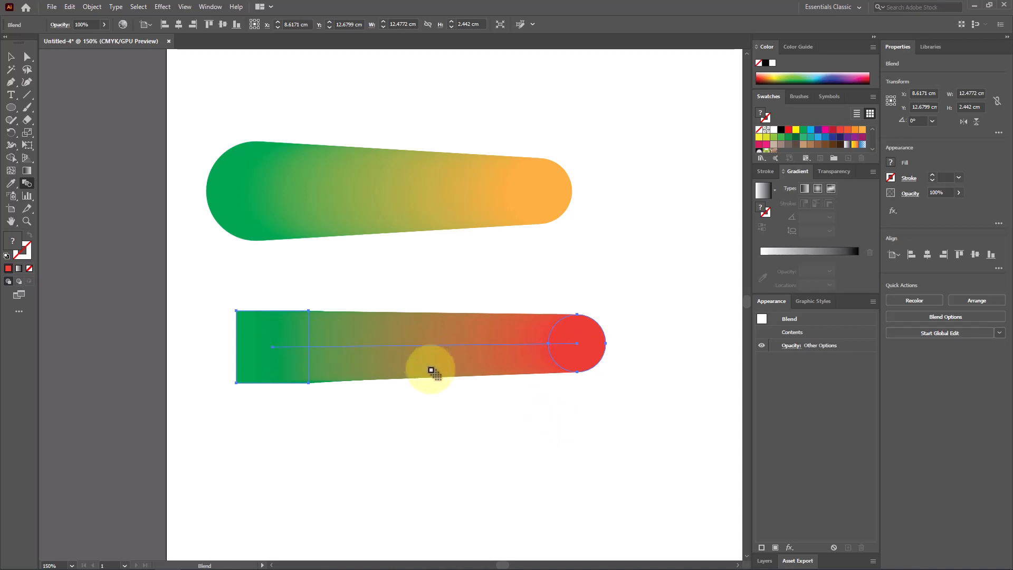
# Step: Recolour the lower blend's square light blue and reshape its upper-right corner with a rounding of about 1.19 cm
pyautogui.scroll(-2, 431, 370)
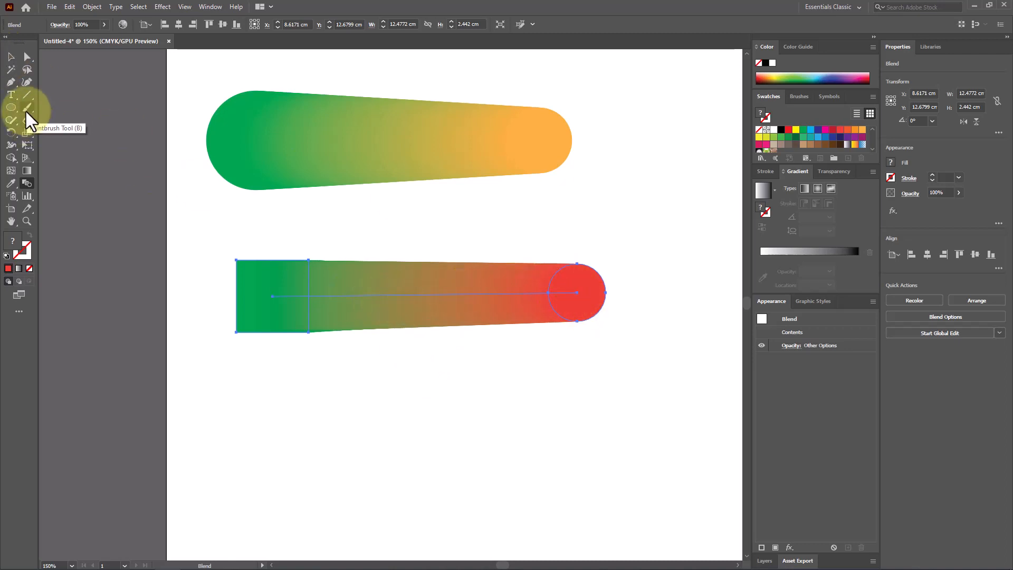
pyautogui.click(27, 57)
pyautogui.click(239, 224)
pyautogui.click(246, 277)
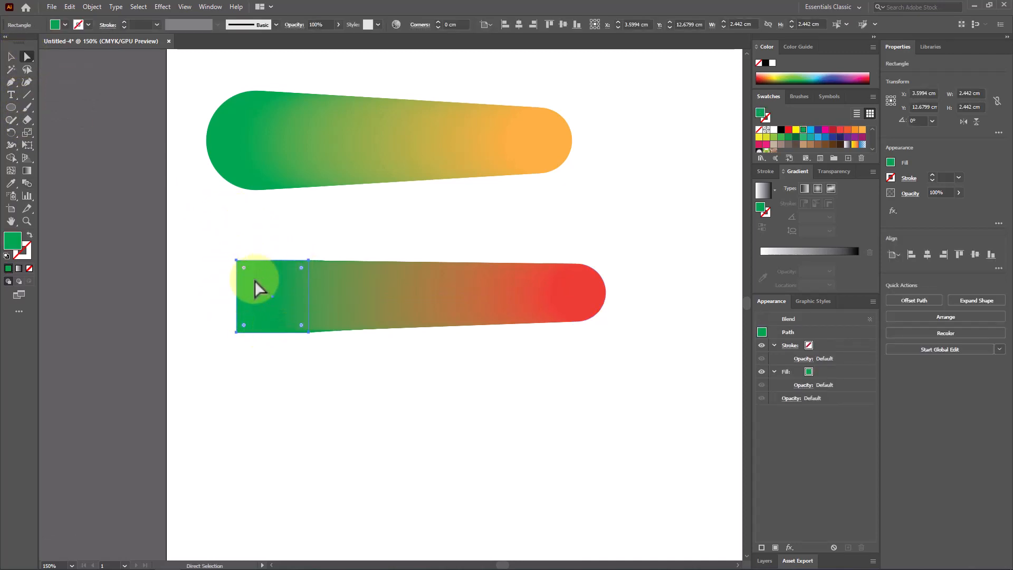
pyautogui.click(823, 137)
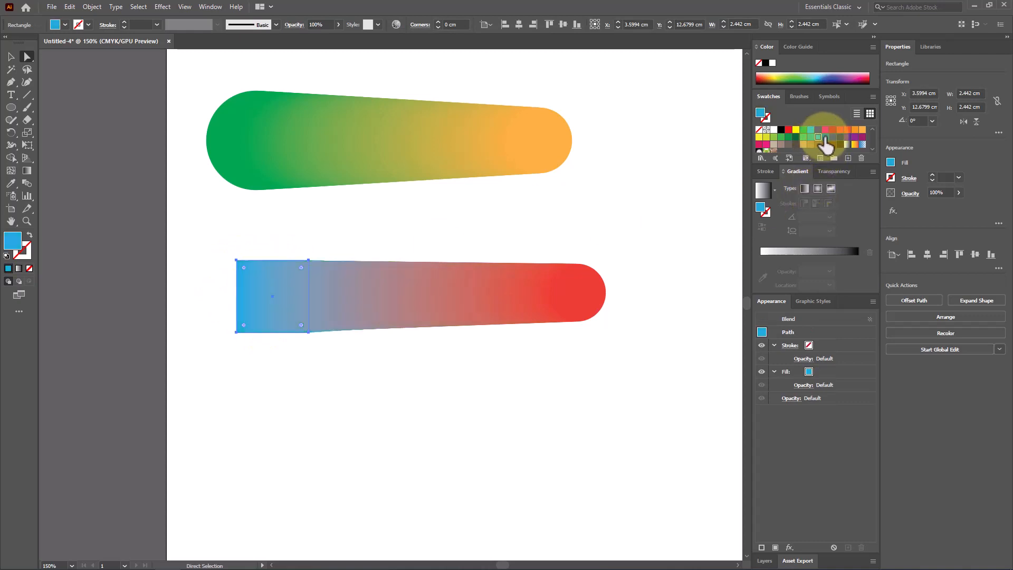
pyautogui.click(817, 137)
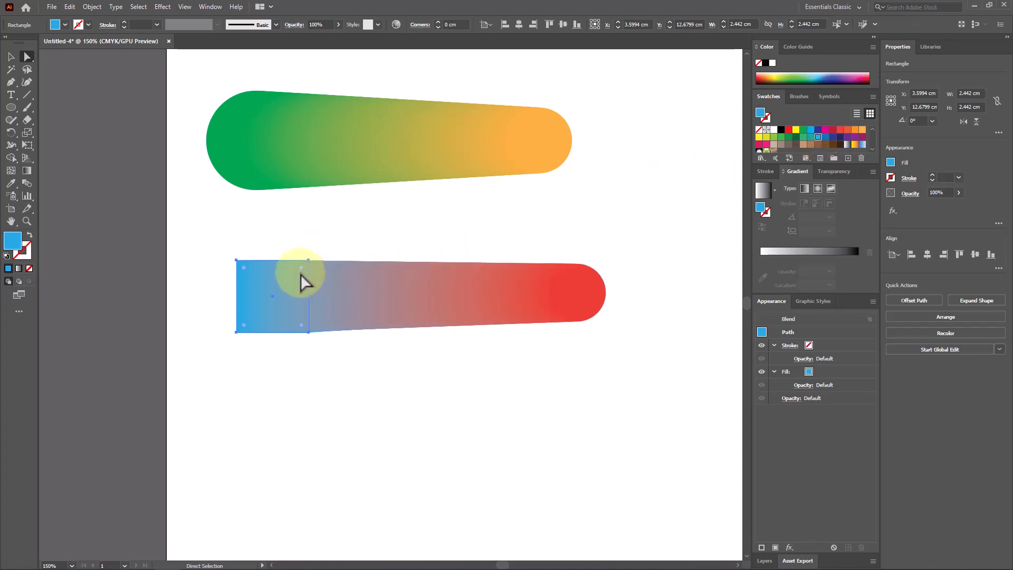
pyautogui.moveTo(310, 260); pyautogui.dragTo(259, 290)
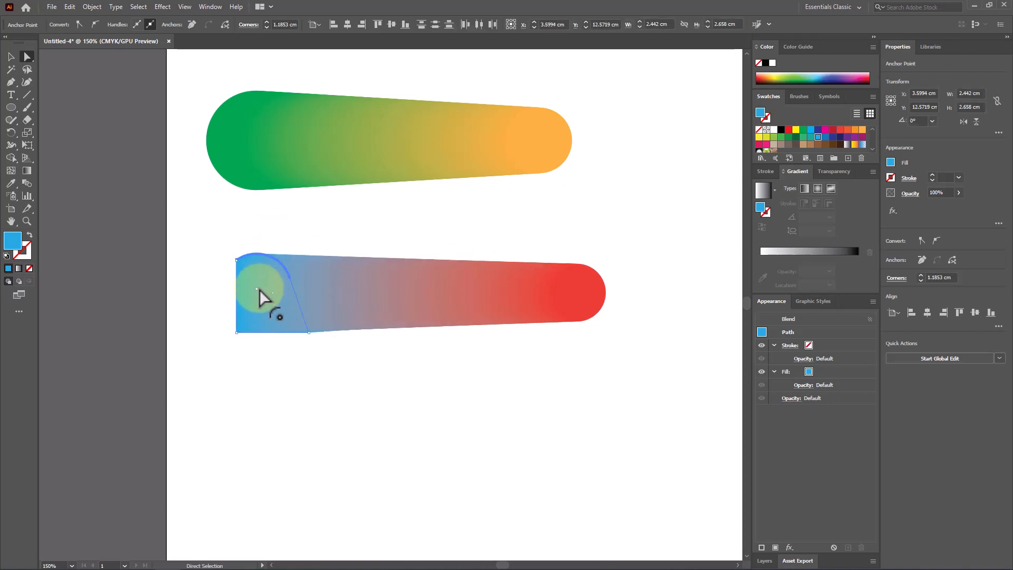
# Step: Fill the lower blend's red circle with brown and enlarge it to an ellipse about 4.78 by 4.21 cm
pyautogui.click(579, 295)
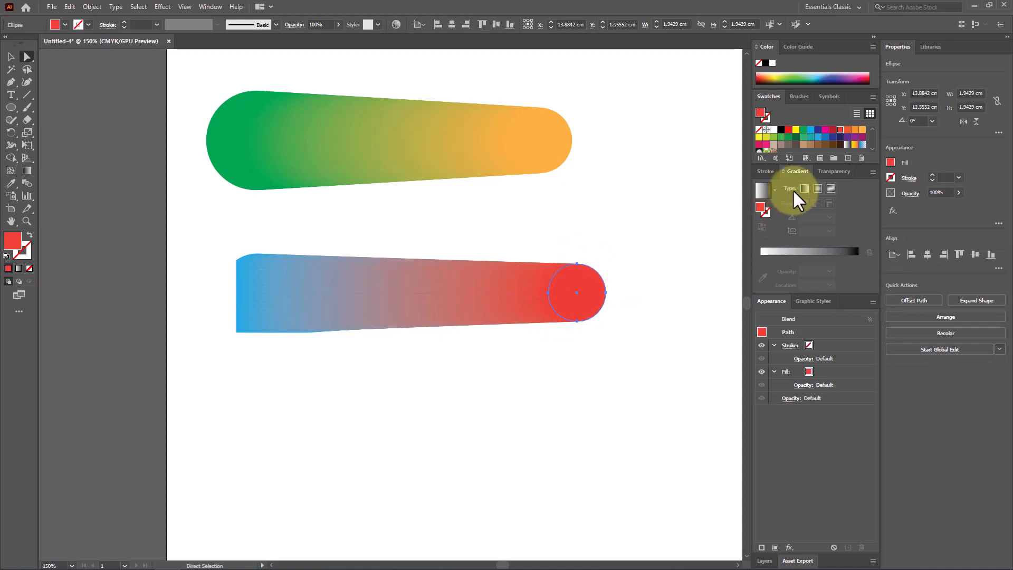
pyautogui.click(818, 145)
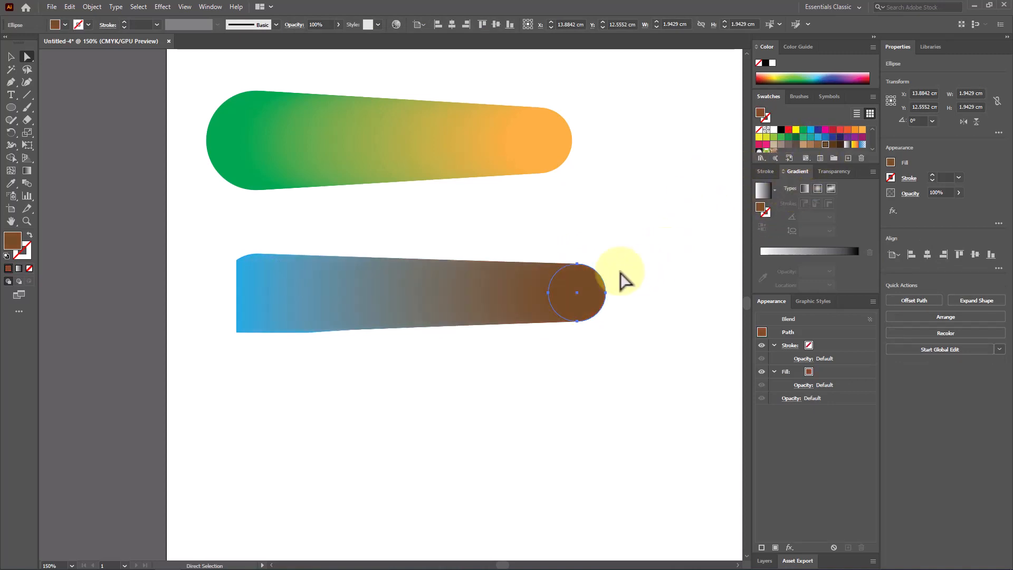
pyautogui.click(11, 57)
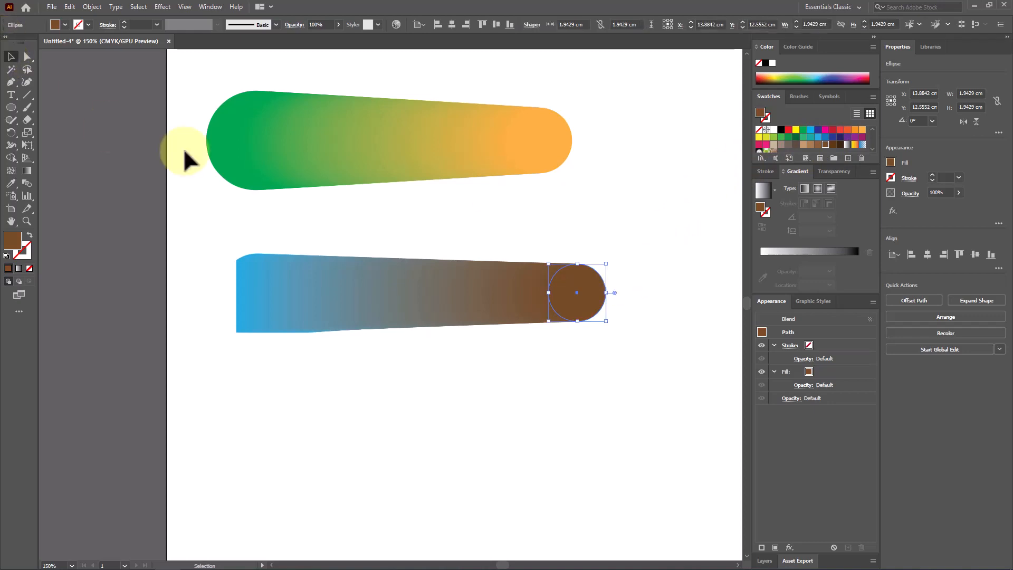
pyautogui.moveTo(607, 264); pyautogui.dragTo(654, 199)
pyautogui.moveTo(652, 258); pyautogui.dragTo(685, 267)
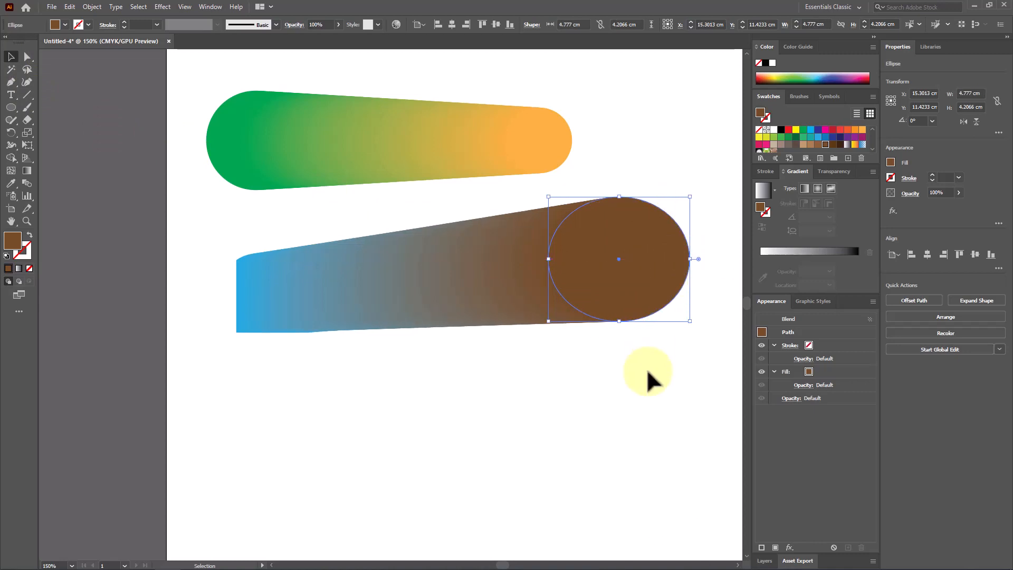
# Step: Move the brown end of the lower blend's spine up and right to about X 16.48 cm, Y 10.6 cm
pyautogui.click(542, 316)
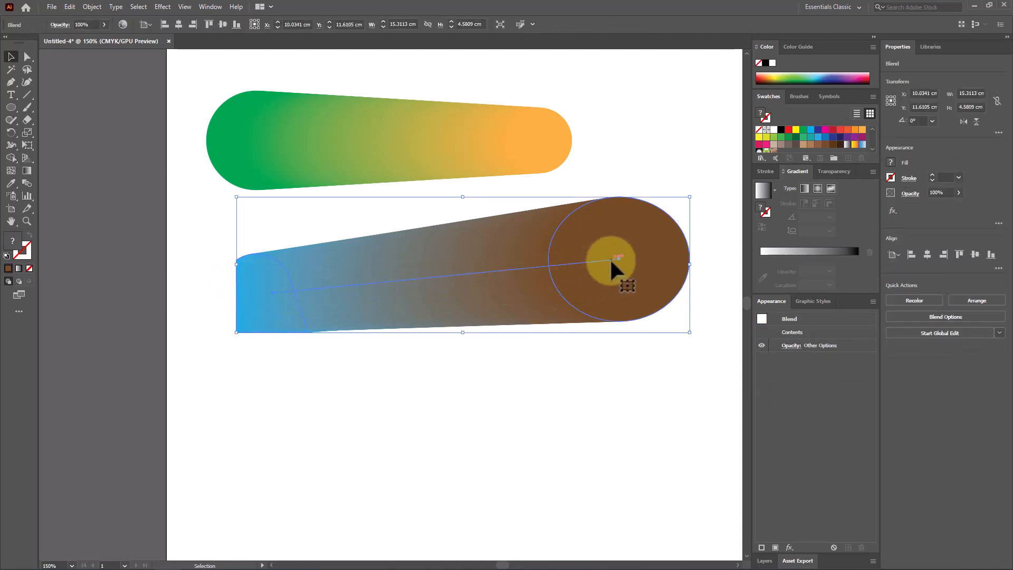
pyautogui.click(26, 57)
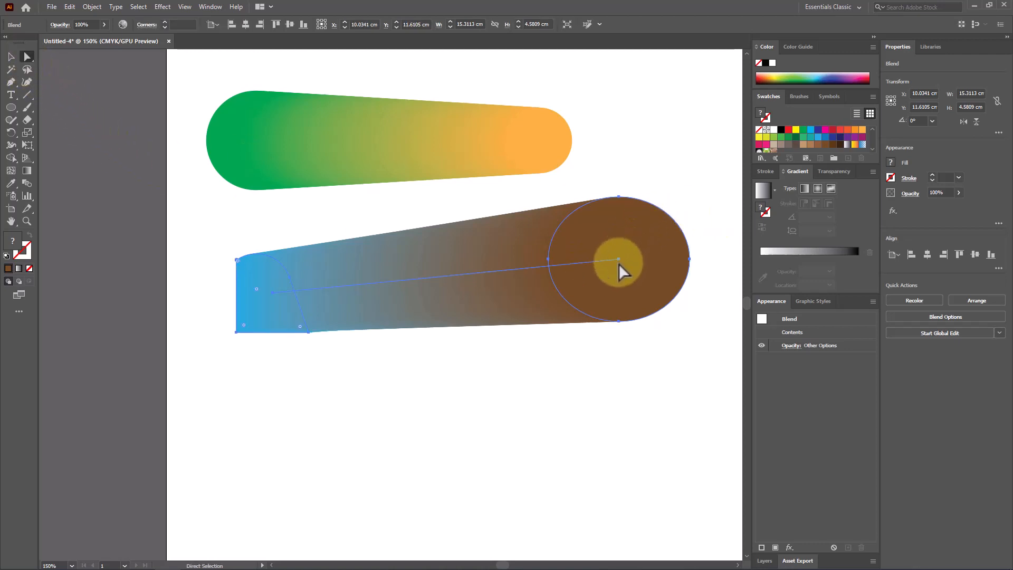
pyautogui.moveTo(619, 261); pyautogui.dragTo(653, 235)
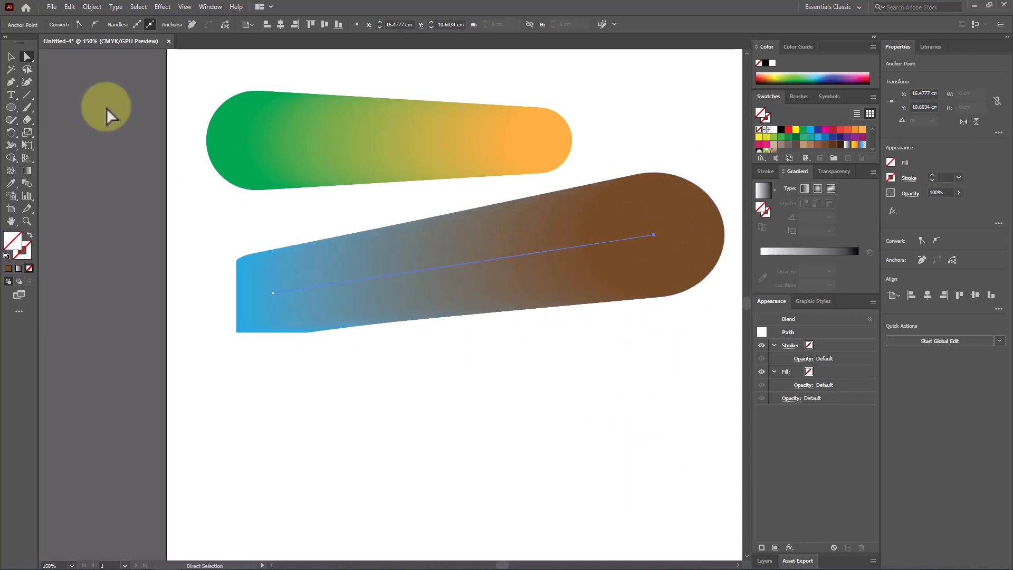
# Step: Bend the lower blend's straight spine into a high arch with the Anchor Point tool, adjusting both end handles
pyautogui.click(8, 84)
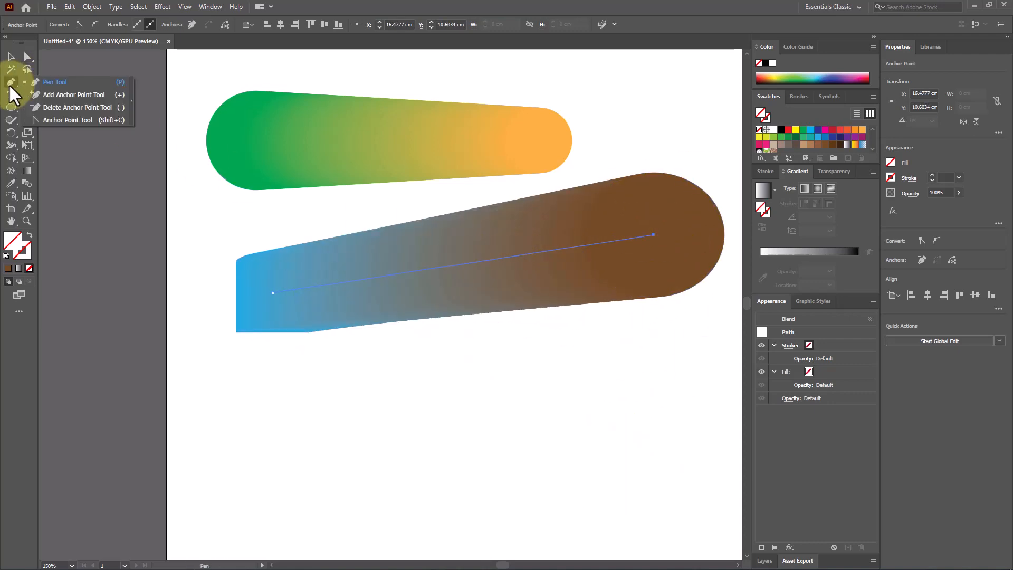
pyautogui.click(61, 121)
pyautogui.moveTo(463, 262); pyautogui.dragTo(447, 199)
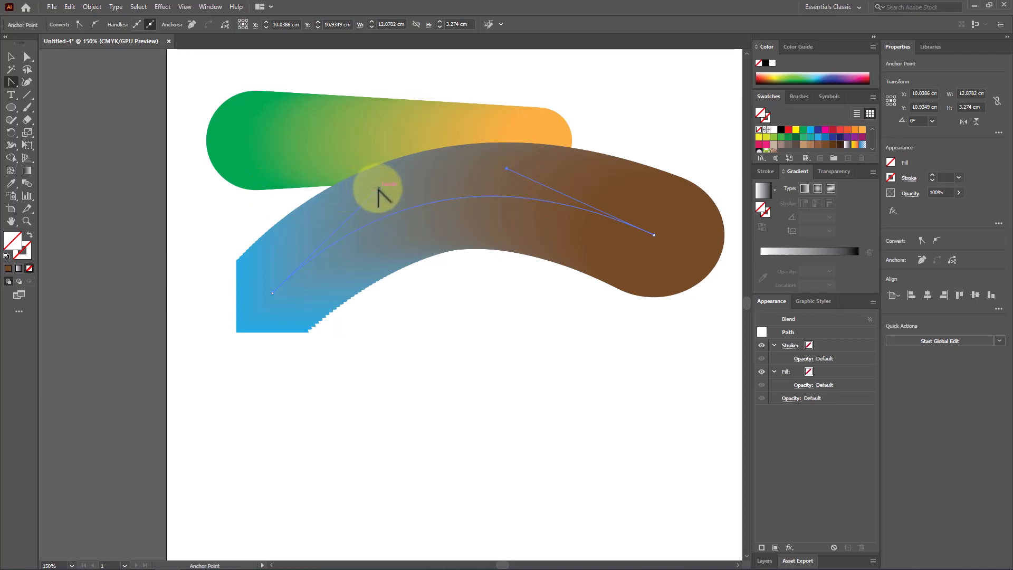
pyautogui.moveTo(377, 188); pyautogui.dragTo(328, 109)
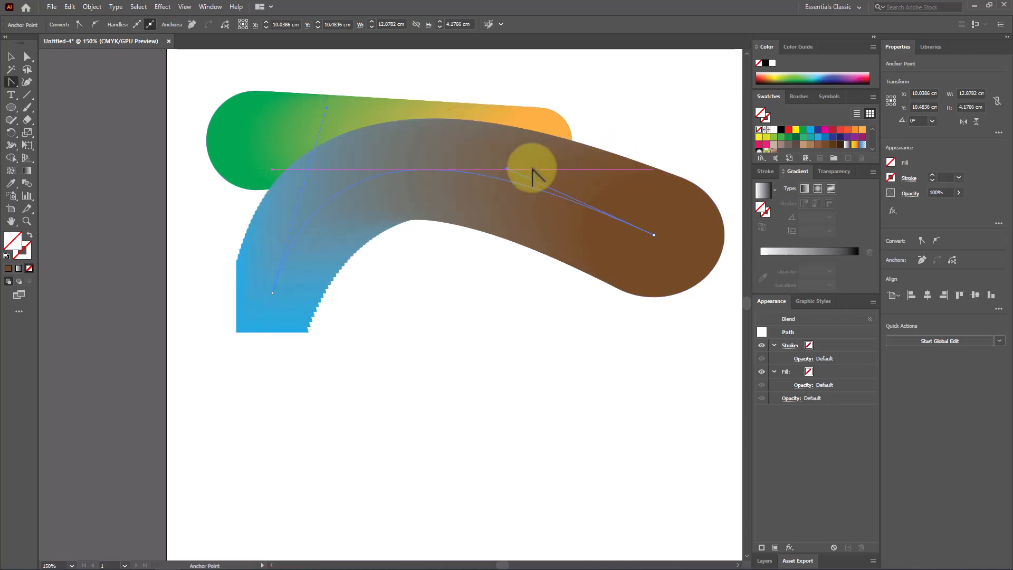
pyautogui.moveTo(506, 169); pyautogui.dragTo(638, 91)
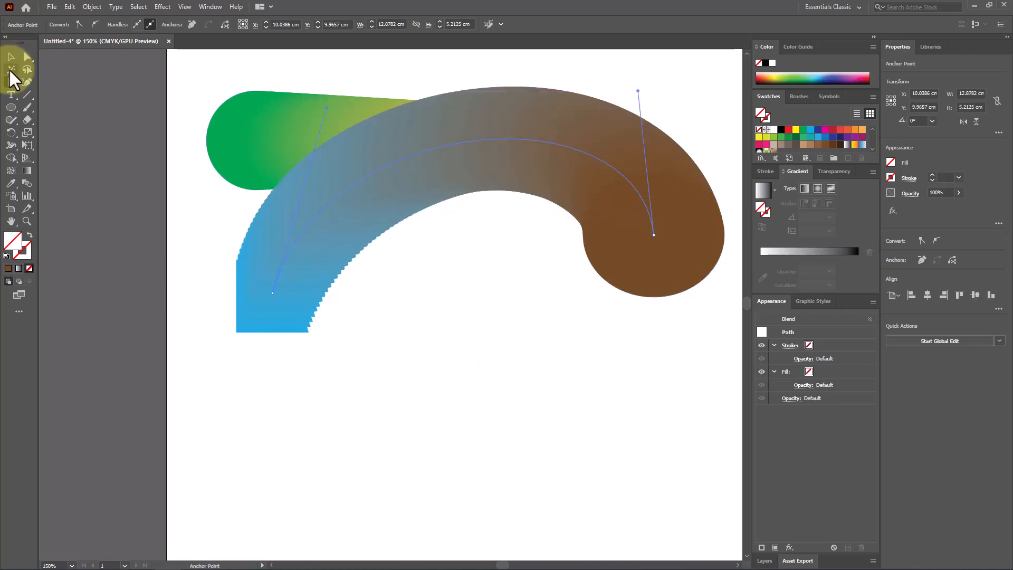
# Step: Delete both existing blends from the artboard
pyautogui.click(13, 61)
pyautogui.moveTo(503, 420); pyautogui.dragTo(288, 126)
pyautogui.press('Delete')
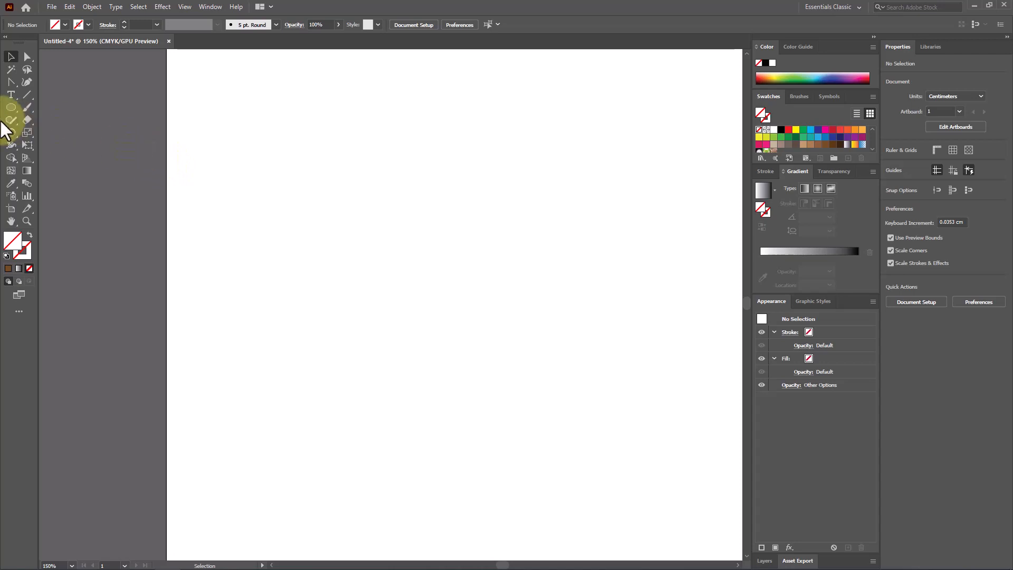
# Step: Draw a circle about 3.8 cm wide in the upper-left part of the artboard and fill it light blue
pyautogui.click(11, 107)
pyautogui.moveTo(209, 183); pyautogui.dragTo(322, 295)
pyautogui.click(811, 129)
# Step: Duplicate the light blue circle straight across to about X 14.53 cm and shrink the copy around its centre to about 1.8 cm
pyautogui.click(11, 57)
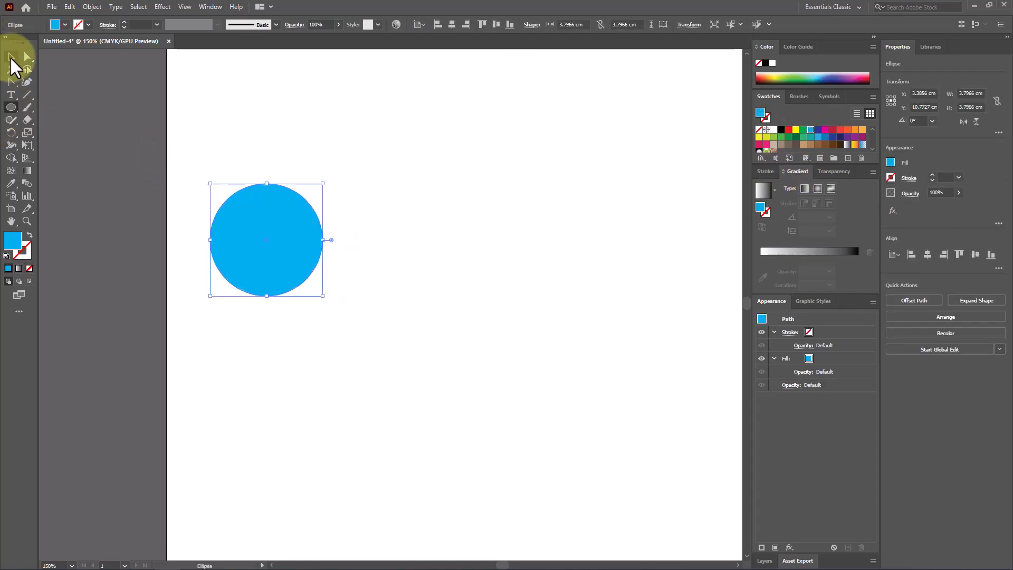
pyautogui.click(330, 263)
pyautogui.moveTo(271, 255); pyautogui.dragTo(601, 269)
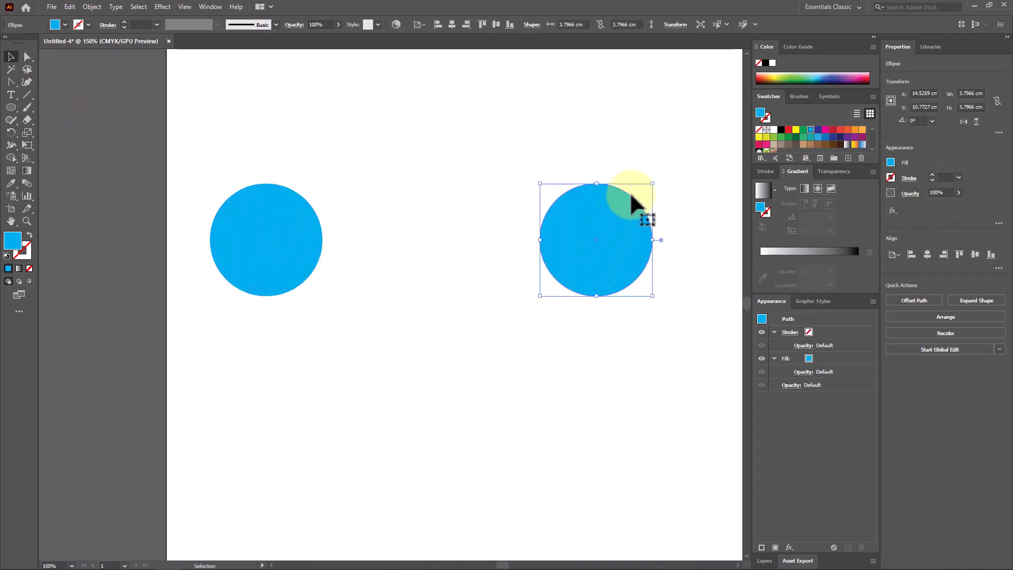
pyautogui.moveTo(652, 184); pyautogui.dragTo(622, 213)
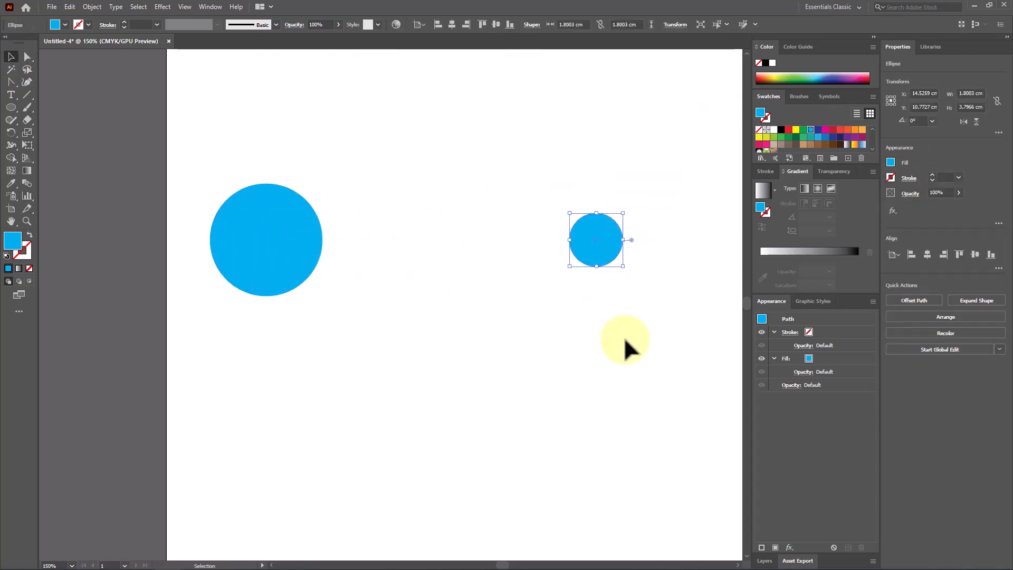
pyautogui.click(625, 340)
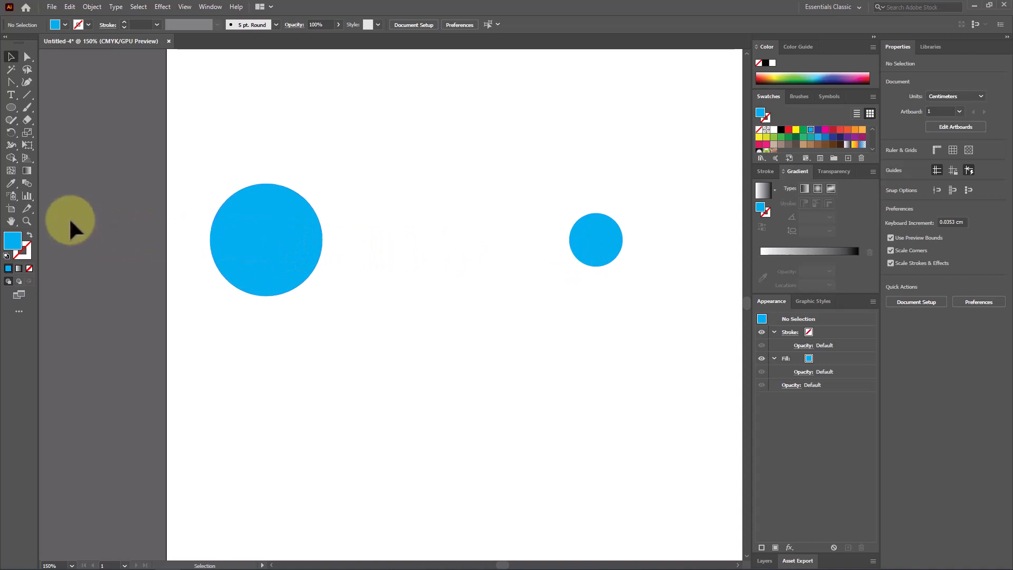
# Step: Blend the large light blue circle with the small one using the Blend tool
pyautogui.click(26, 183)
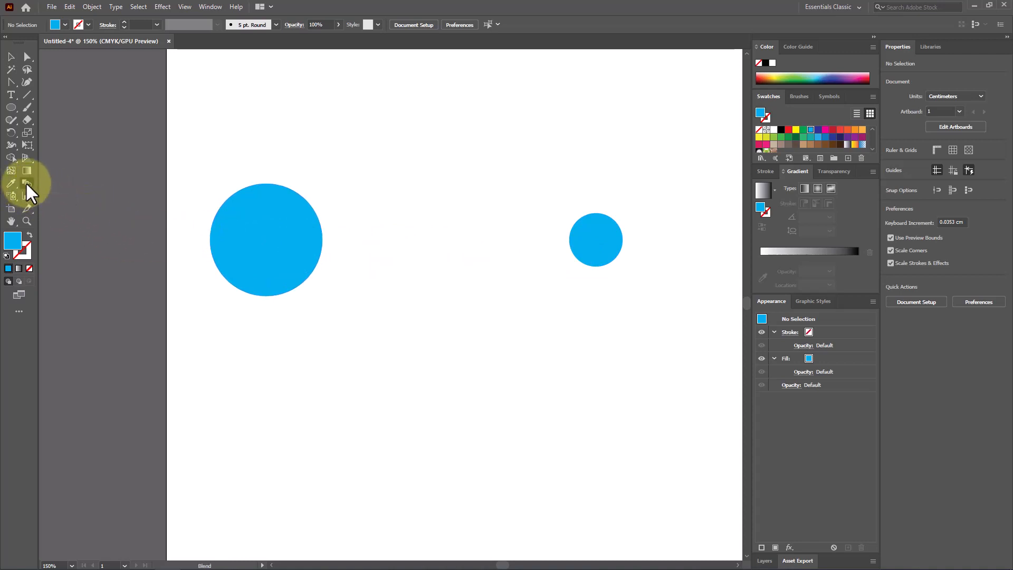
pyautogui.click(271, 231)
pyautogui.click(611, 232)
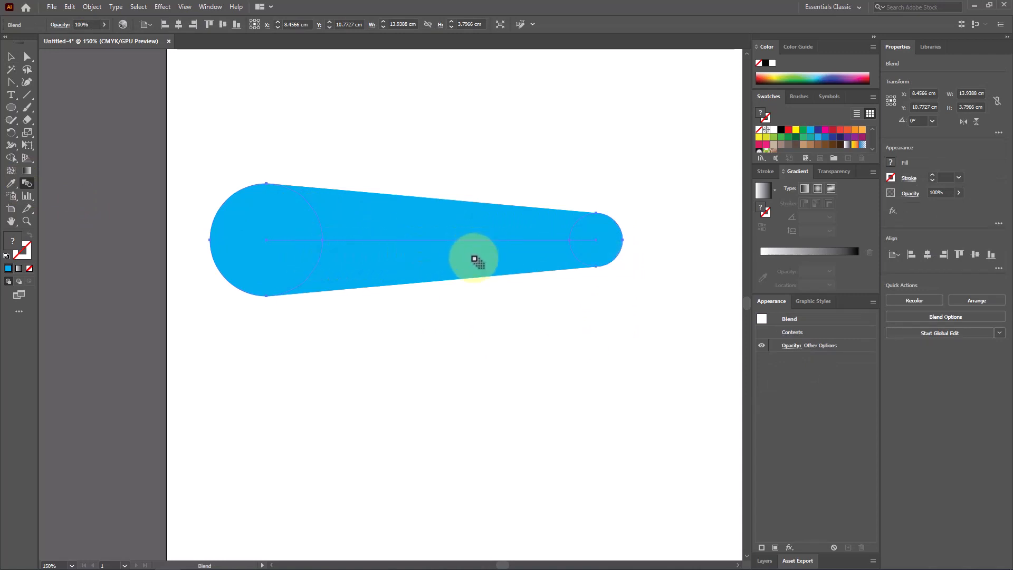
# Step: Set the blend's spacing to Specified Steps with 3 steps
pyautogui.doubleClick(24, 184)
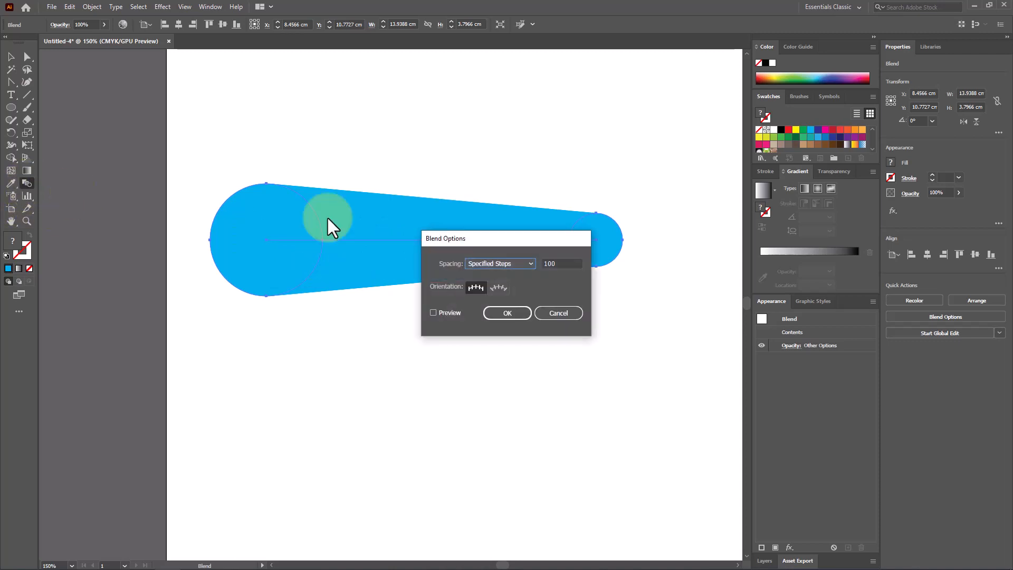
pyautogui.moveTo(505, 236); pyautogui.dragTo(497, 111)
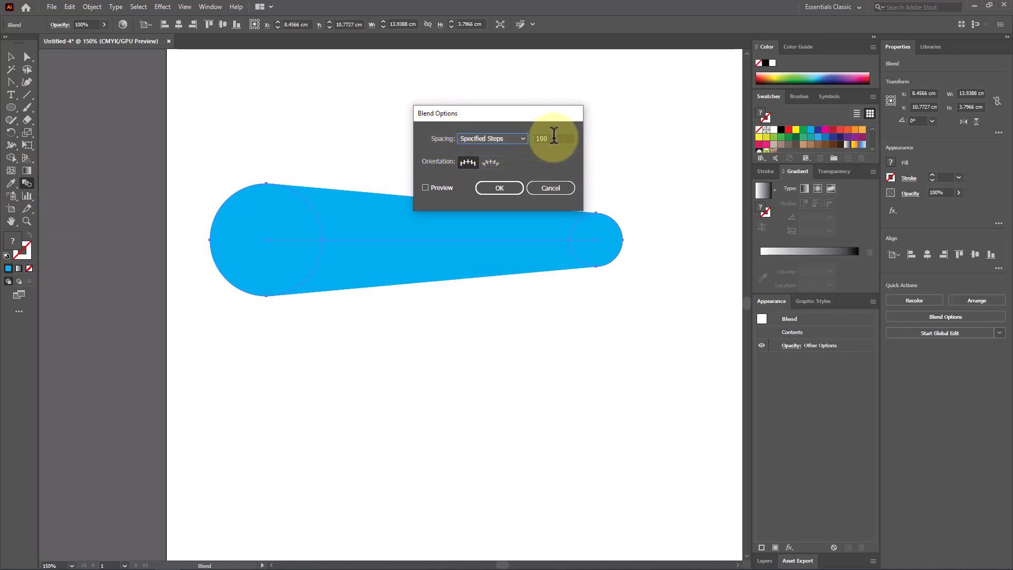
pyautogui.click(511, 140)
pyautogui.click(487, 150)
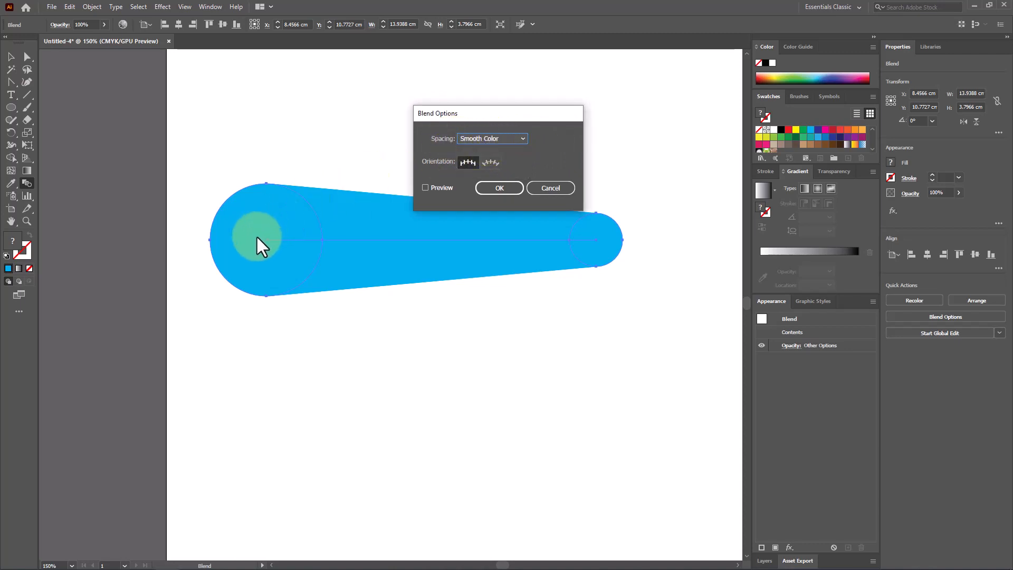
pyautogui.click(502, 136)
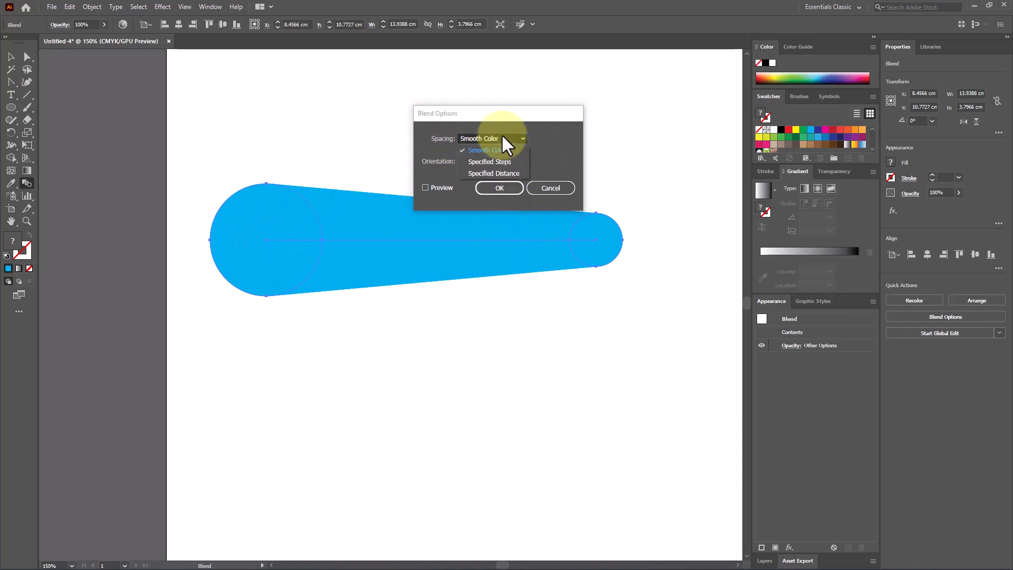
pyautogui.click(495, 161)
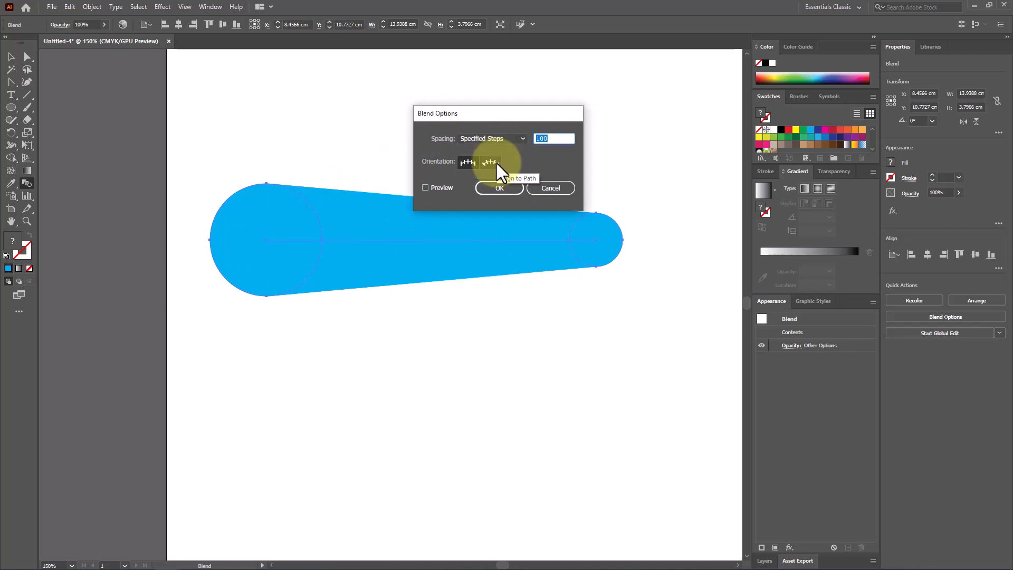
pyautogui.write('3')
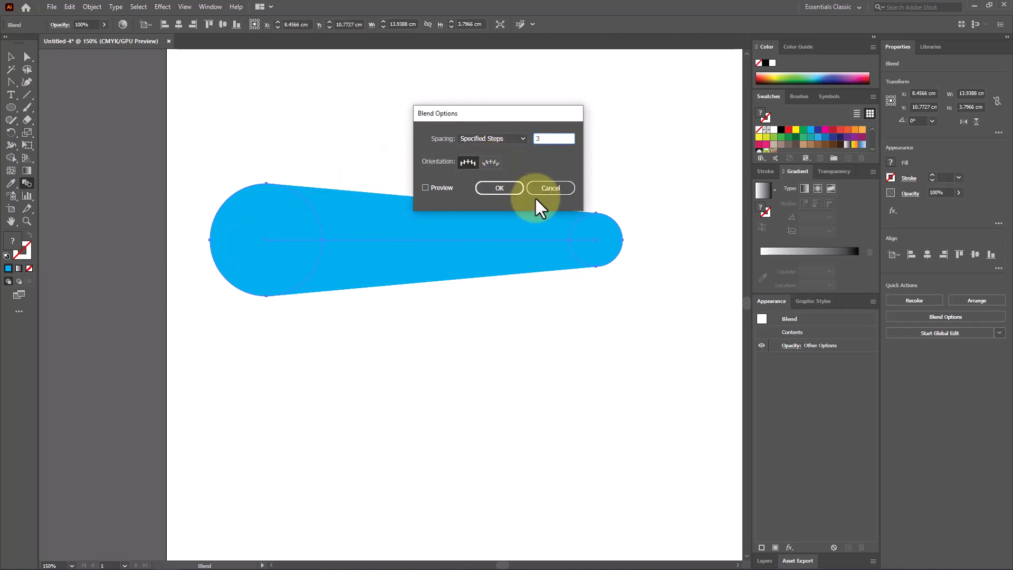
pyautogui.click(512, 194)
pyautogui.moveTo(514, 246); pyautogui.dragTo(447, 255)
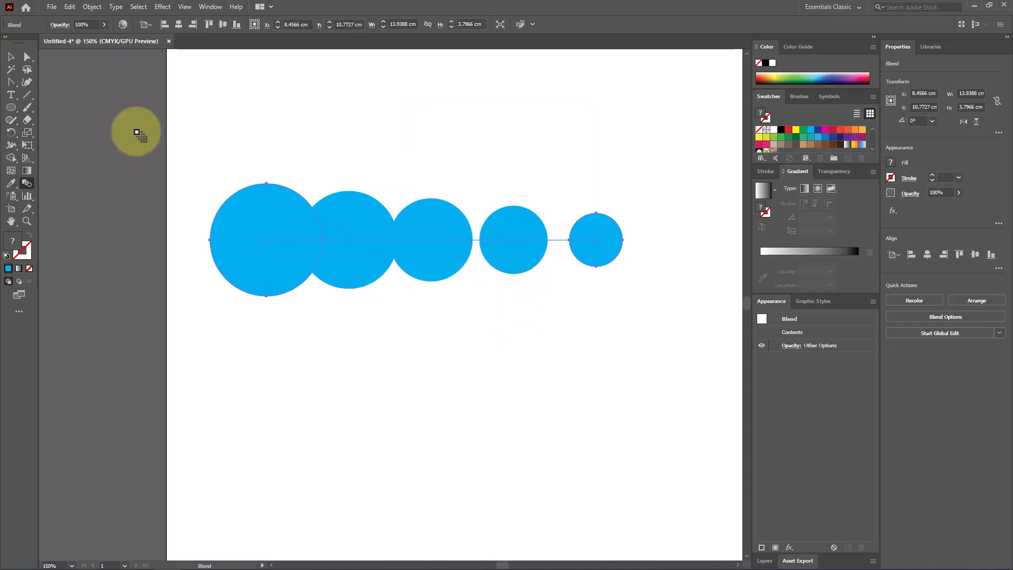
# Step: Move the blend of light blue circles up to about X 8.3 cm, Y 8.71 cm and deselect it
pyautogui.click(11, 57)
pyautogui.click(484, 364)
pyautogui.moveTo(445, 273); pyautogui.dragTo(440, 213)
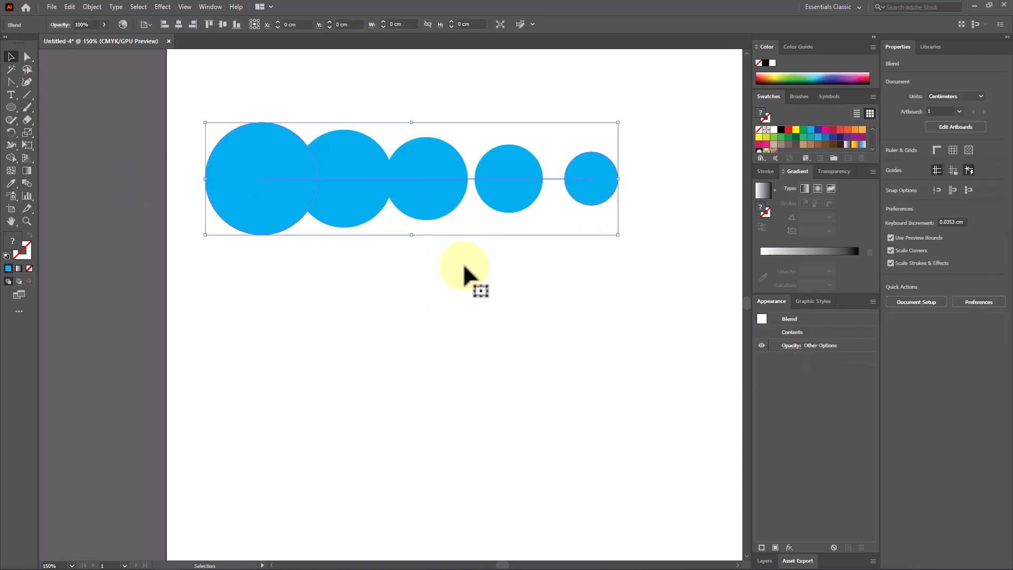
pyautogui.click(464, 265)
# Step: Draw a light blue circle about 3.34 cm wide below the left end of the blend
pyautogui.click(11, 108)
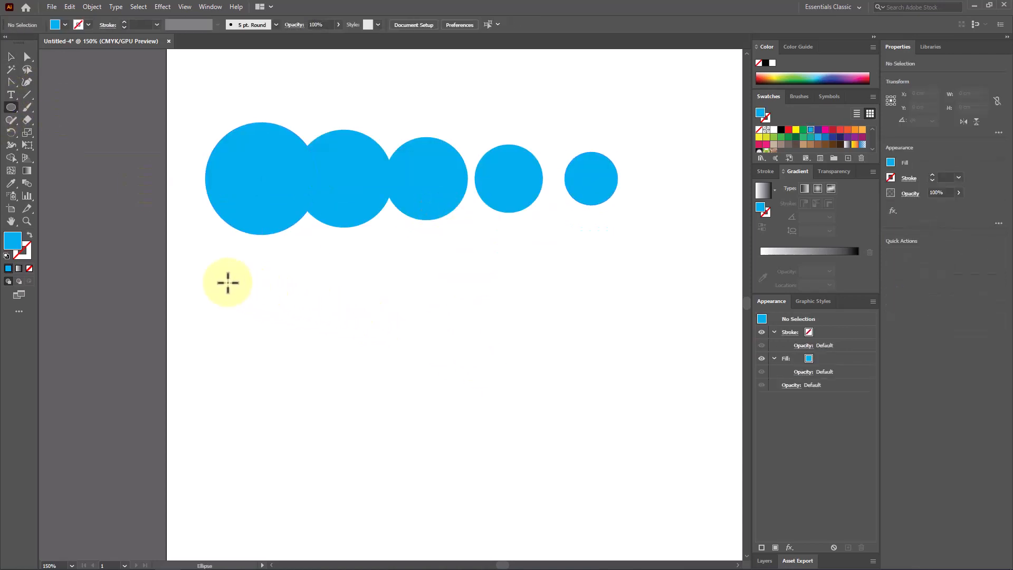
pyautogui.moveTo(228, 282); pyautogui.dragTo(327, 381)
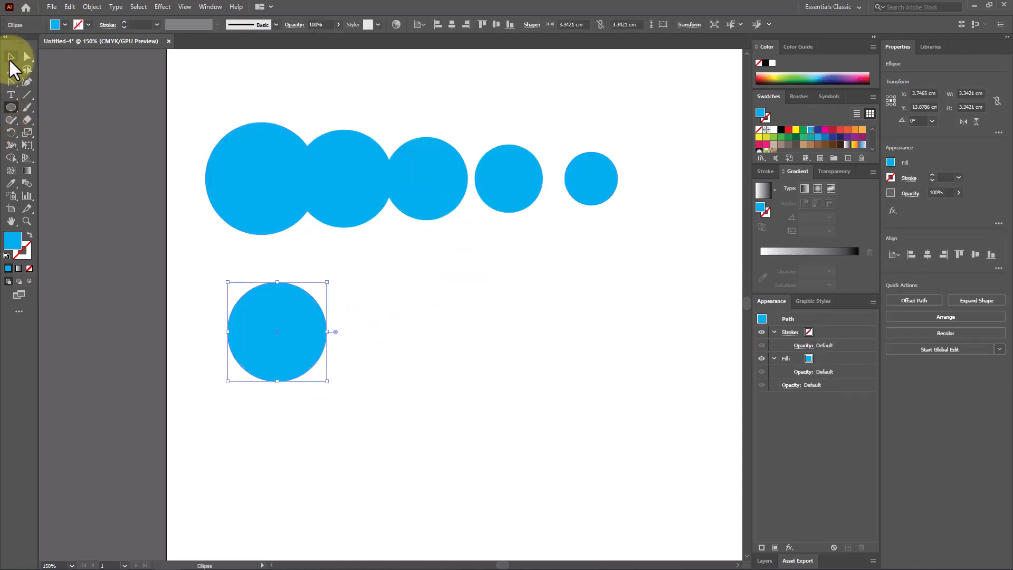
pyautogui.click(11, 57)
pyautogui.click(414, 289)
# Step: Duplicate the new circle horizontally to the right and fill the copy with magenta
pyautogui.moveTo(285, 338); pyautogui.dragTo(606, 337)
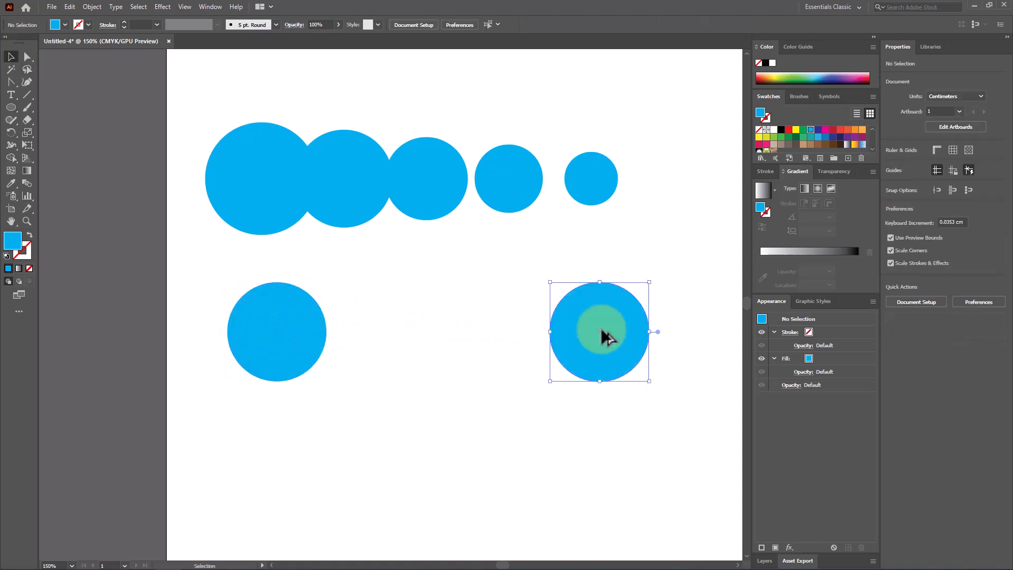
pyautogui.click(825, 129)
pyautogui.click(719, 289)
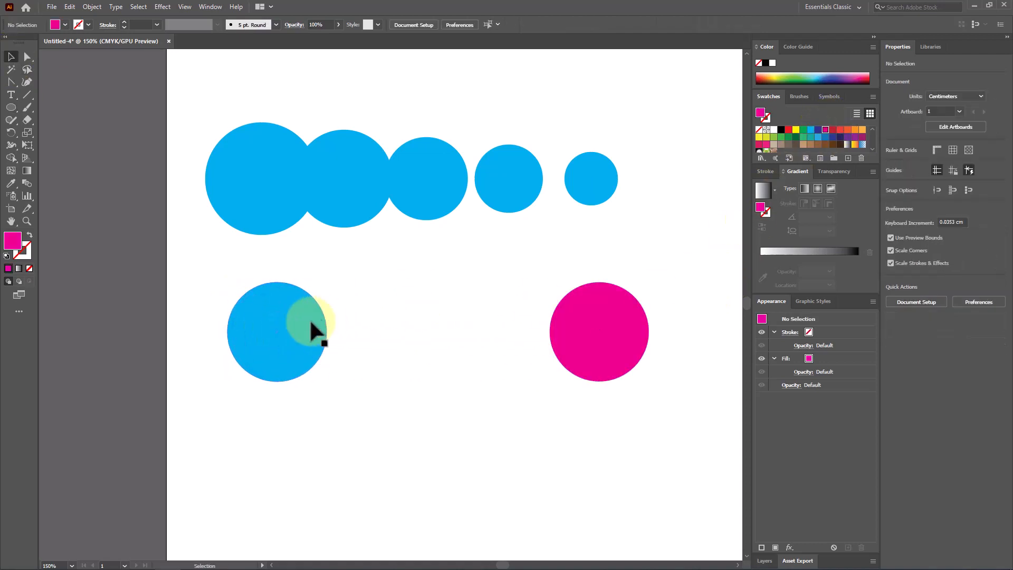
# Step: Delete the blend of light blue circles above the two separate circles
pyautogui.click(311, 322)
pyautogui.click(478, 260)
pyautogui.click(236, 184)
pyautogui.press('Delete')
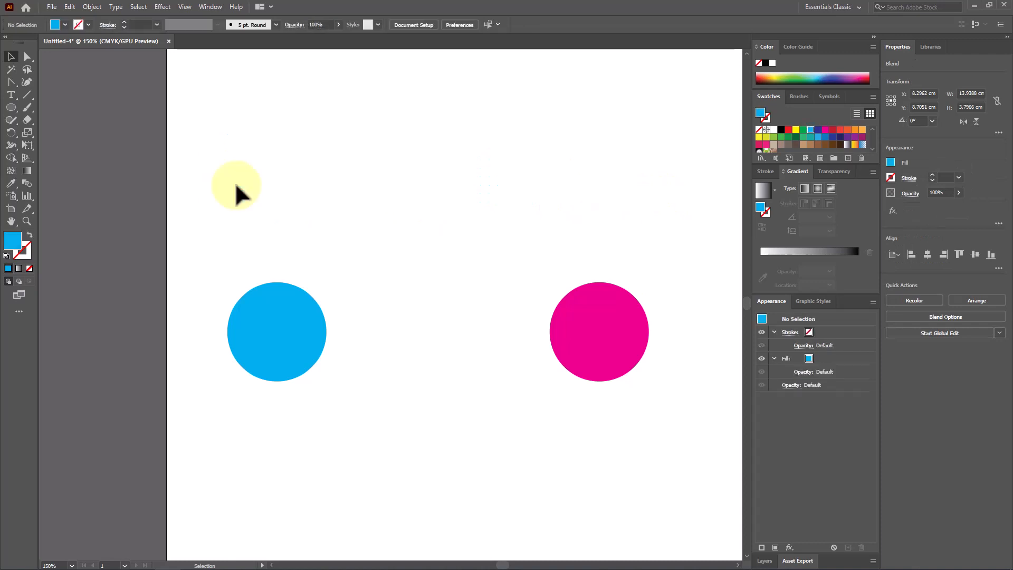
# Step: Blend the light blue circle with the magenta circle using the Blend tool
pyautogui.scroll(-2, 243, 198)
pyautogui.click(293, 323)
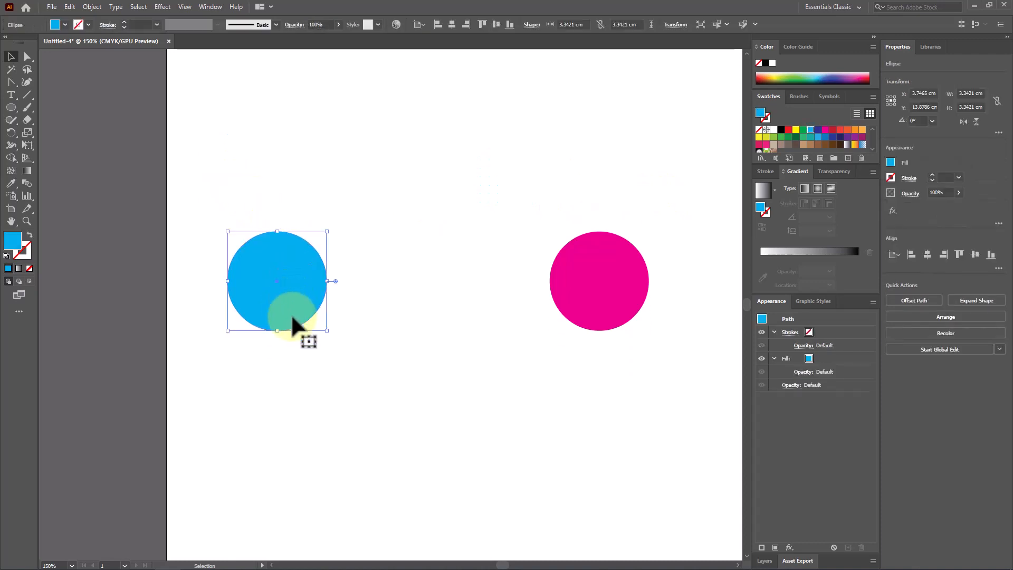
pyautogui.click(27, 184)
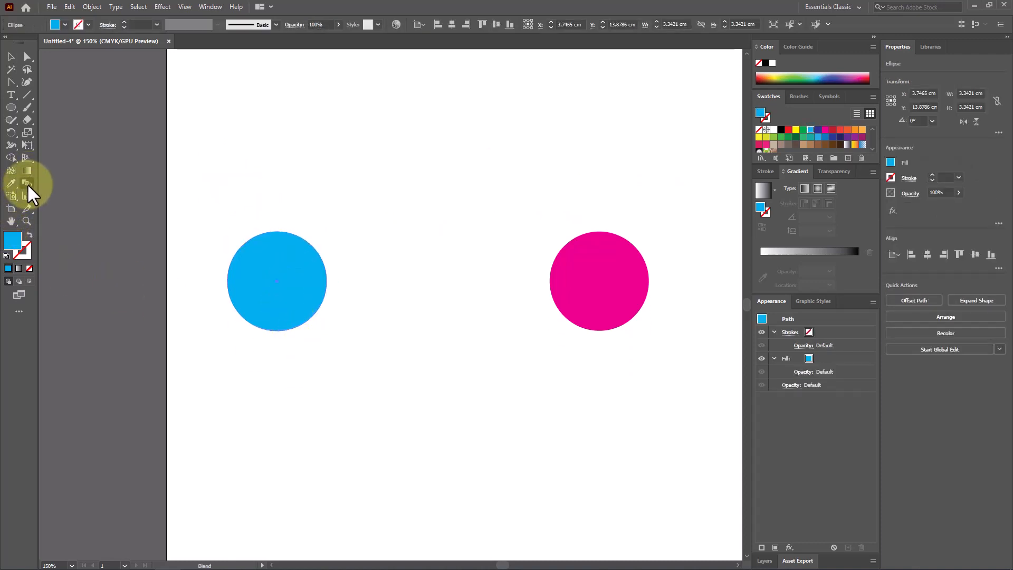
pyautogui.click(250, 258)
pyautogui.click(576, 288)
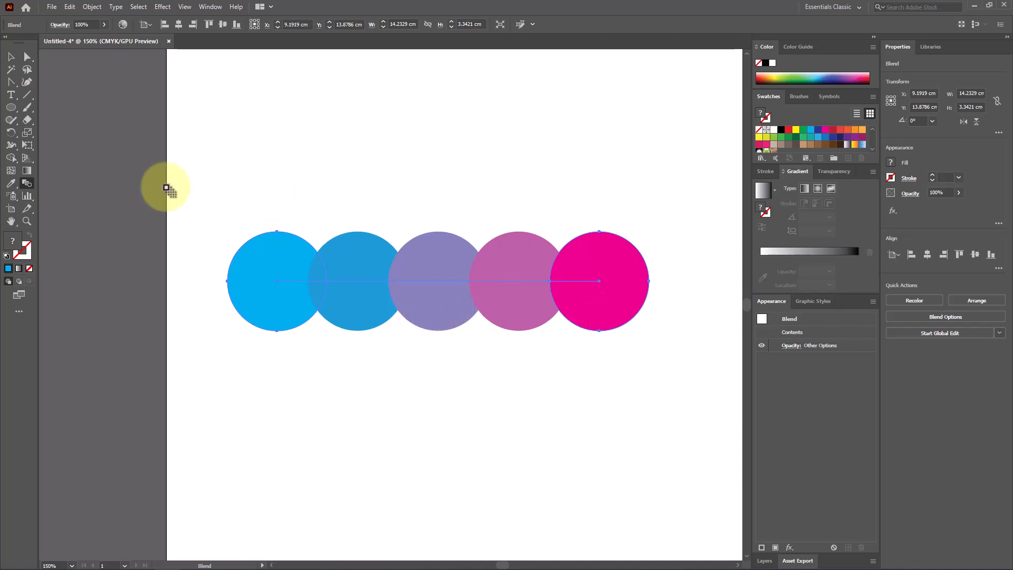
# Step: Set the blue-to-magenta blend to 5 specified steps
pyautogui.doubleClick(28, 183)
pyautogui.write('5')
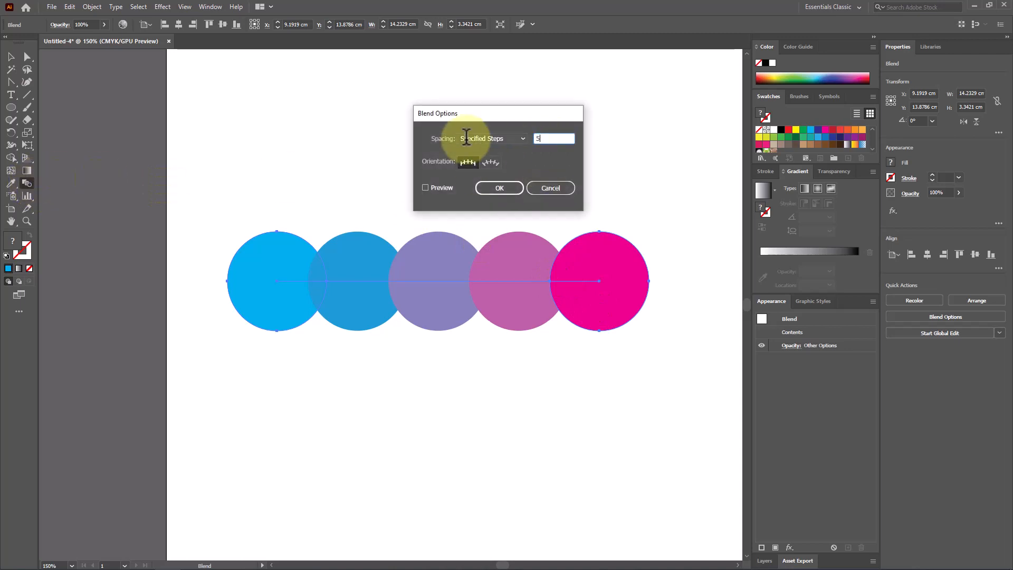
pyautogui.click(499, 187)
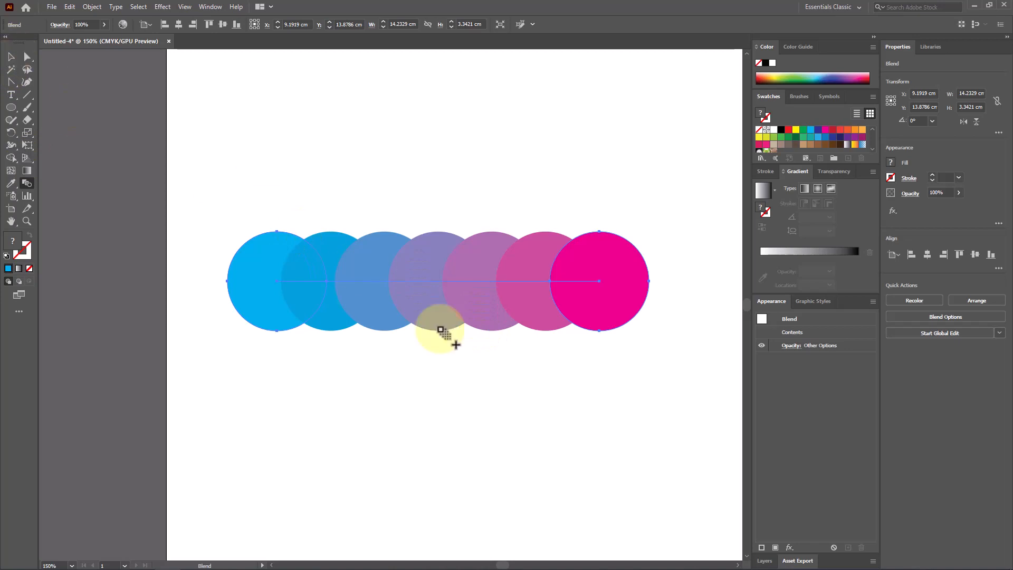
# Step: Move the blue-to-magenta blend up to about X 9.33 cm, Y 11.85 cm
pyautogui.click(11, 57)
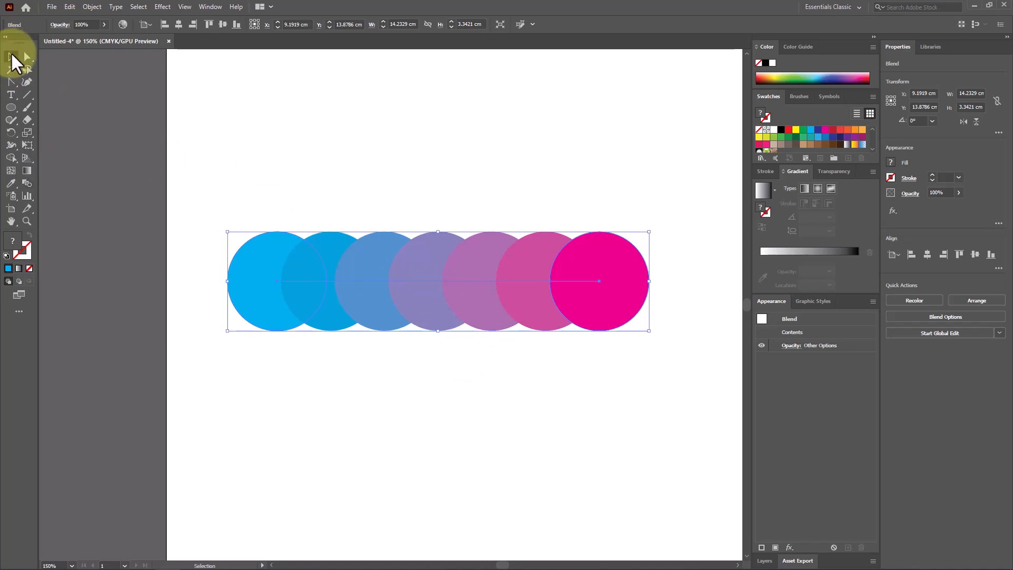
pyautogui.click(574, 365)
pyautogui.moveTo(556, 290); pyautogui.dragTo(556, 235)
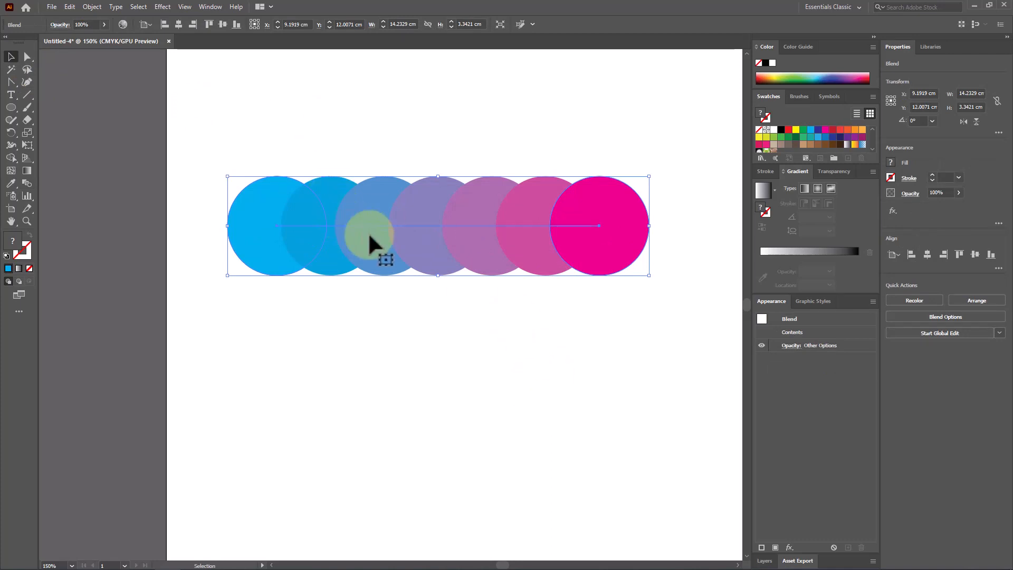
pyautogui.moveTo(368, 232); pyautogui.dragTo(373, 227)
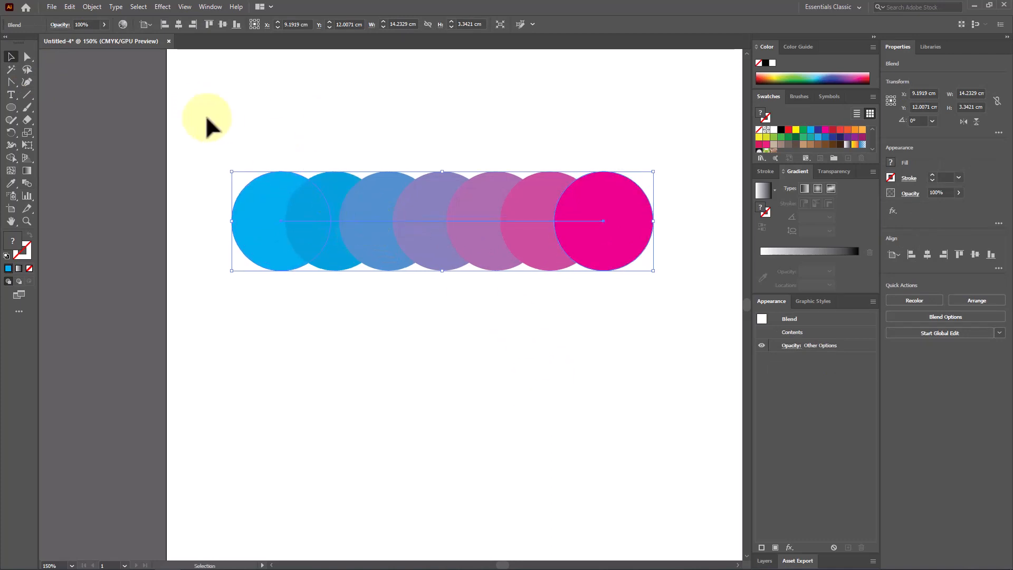
# Step: Expand the blue-to-magenta blend into individual circle shapes
pyautogui.click(91, 7)
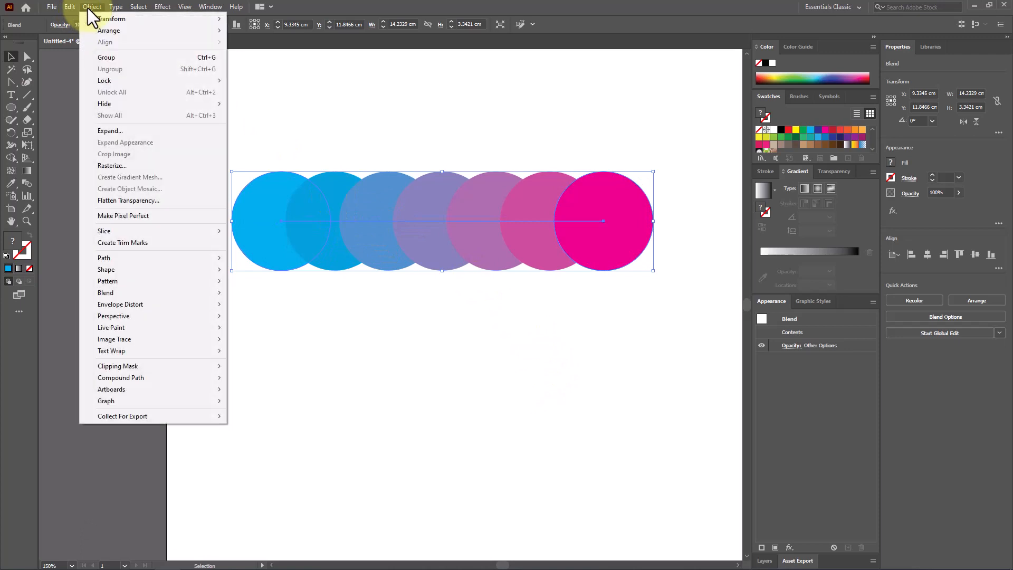
pyautogui.click(157, 134)
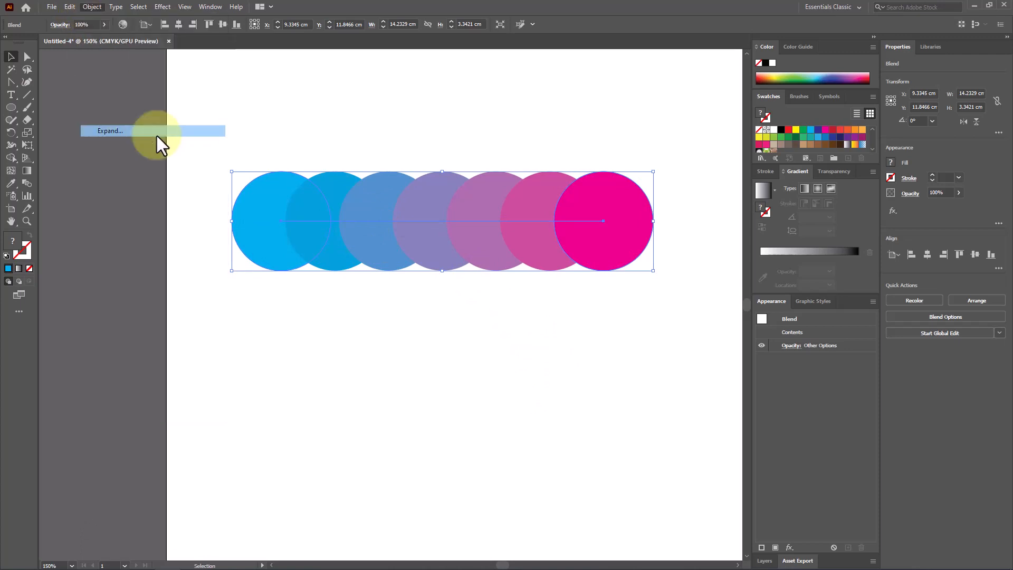
pyautogui.click(502, 349)
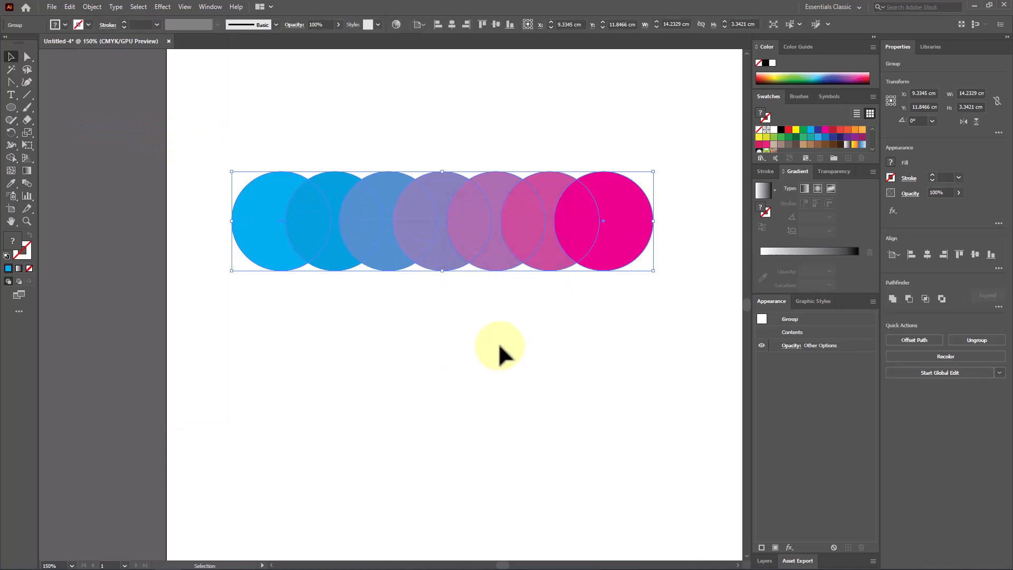
# Step: Move the expanded group up to about X 9.48 cm, Y 10.94 cm and ungroup it
pyautogui.moveTo(505, 236); pyautogui.dragTo(510, 208)
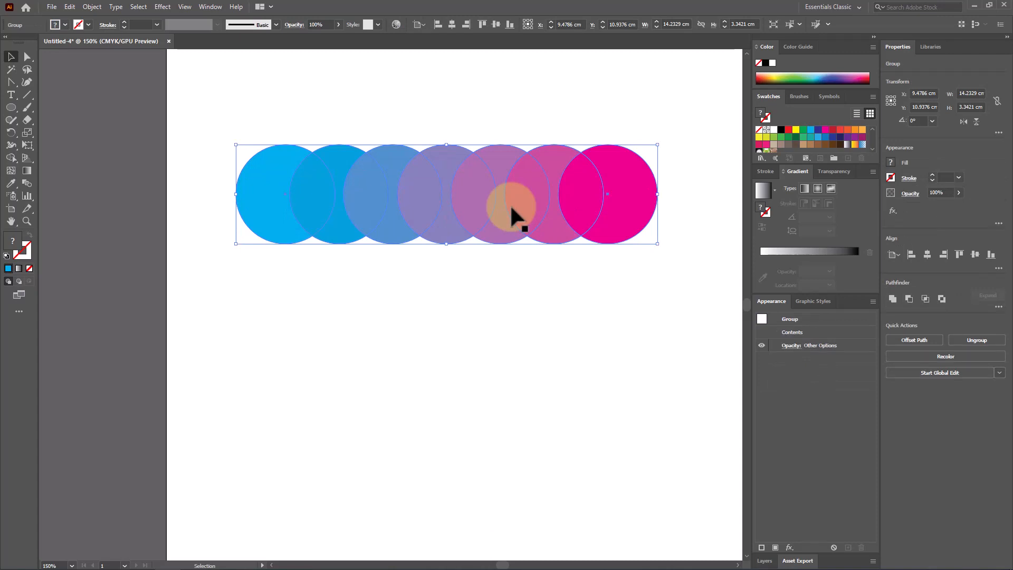
pyautogui.rightClick(511, 208)
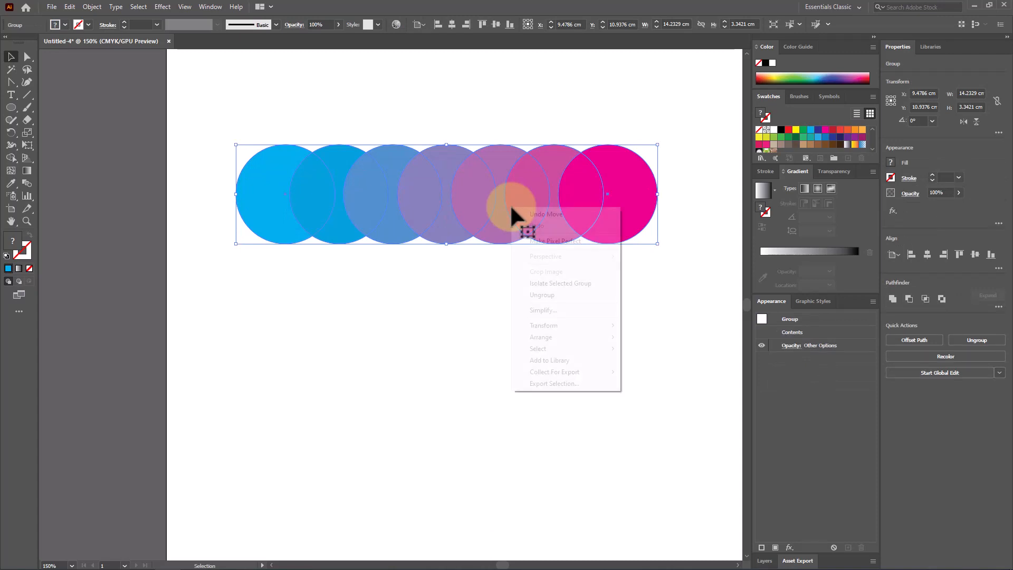
pyautogui.click(549, 299)
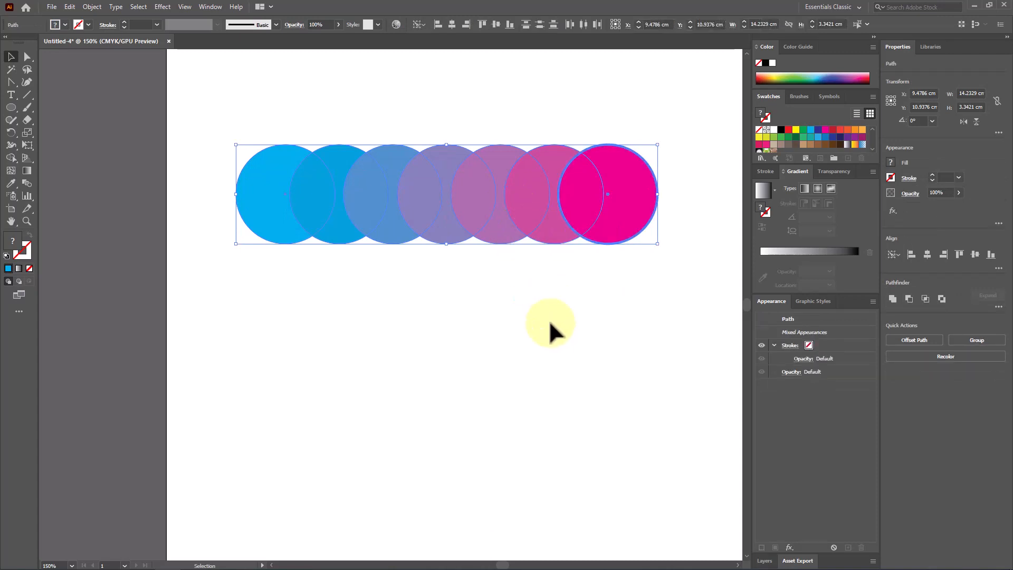
# Step: Pull the magenta end circle right to about X 17.21 cm and the light blue end circle down out of the row
pyautogui.moveTo(604, 230); pyautogui.dragTo(671, 228)
pyautogui.moveTo(240, 210); pyautogui.dragTo(258, 298)
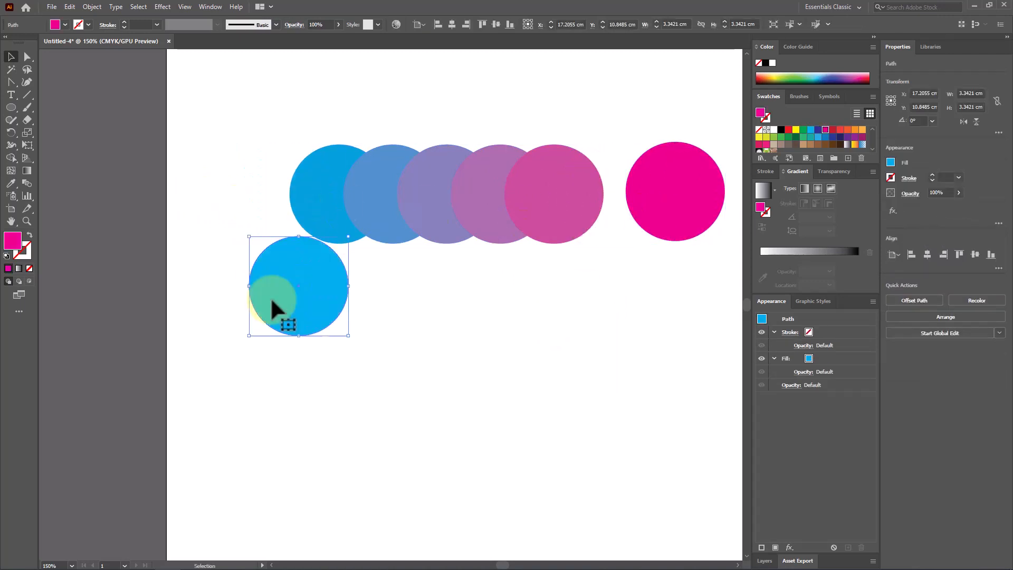
# Step: Spread the blended intermediate circles apart so that all seven circles sit separately across the artboard
pyautogui.moveTo(306, 218); pyautogui.dragTo(281, 180)
pyautogui.moveTo(453, 210); pyautogui.dragTo(461, 265)
pyautogui.moveTo(410, 216); pyautogui.dragTo(437, 160)
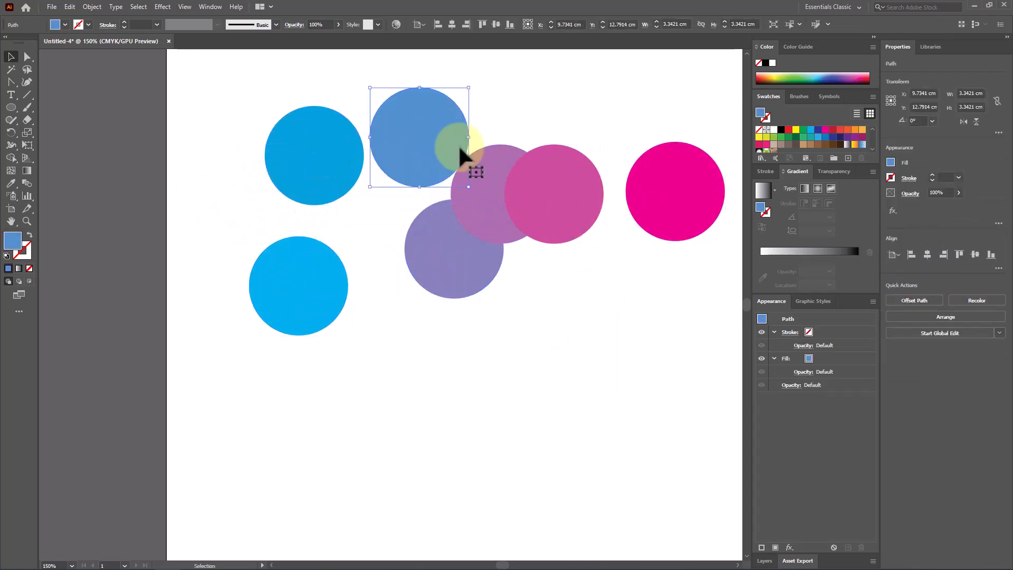
pyautogui.moveTo(483, 185); pyautogui.dragTo(501, 141)
pyautogui.moveTo(563, 213); pyautogui.dragTo(573, 288)
pyautogui.click(629, 367)
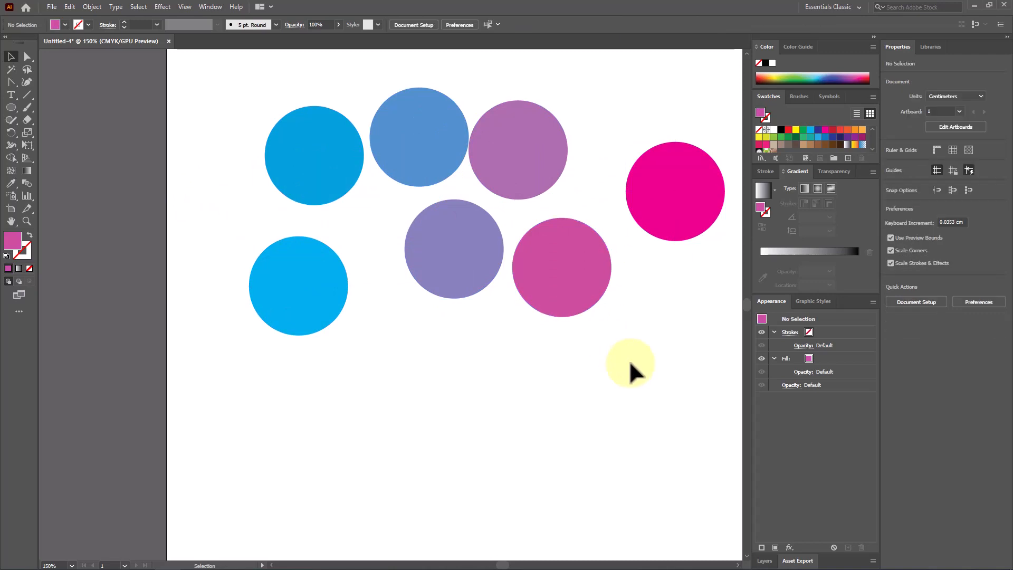
# Step: Save the seven circles' colours as a new swatch colour group named "blend colo" and delete the circles
pyautogui.moveTo(677, 336); pyautogui.dragTo(340, 90)
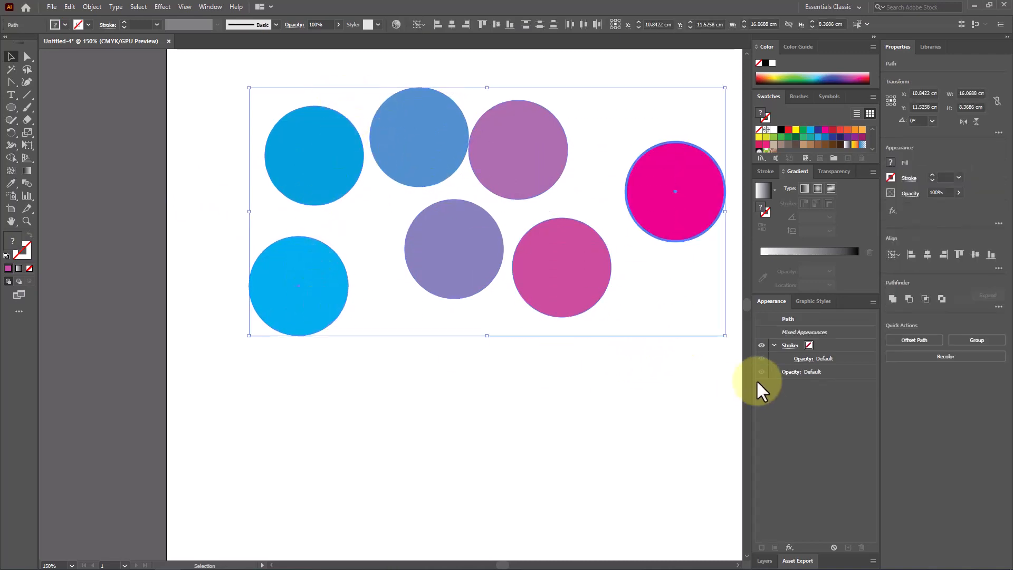
pyautogui.click(836, 157)
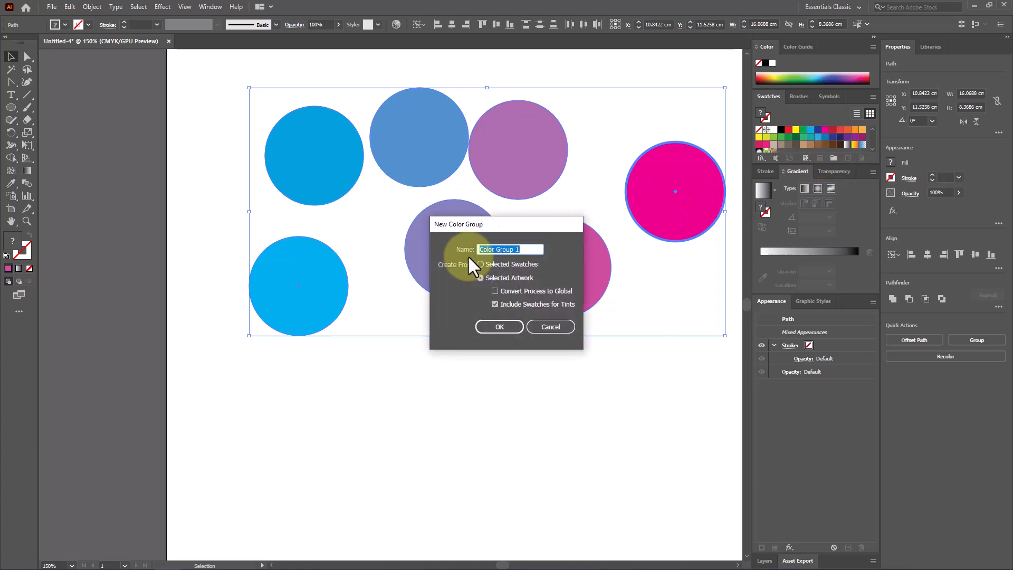
pyautogui.write('blend colo')
pyautogui.press('Return')
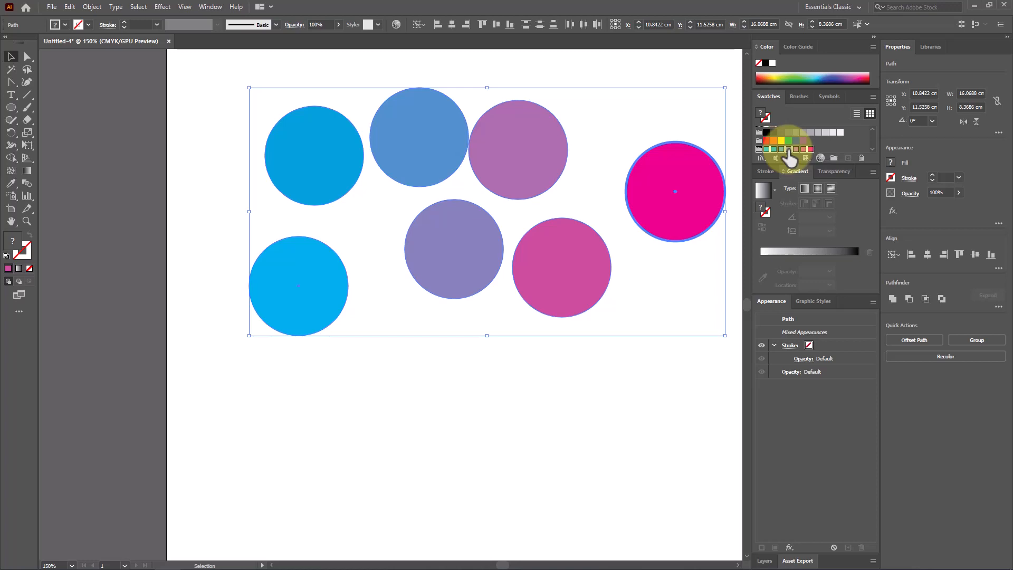
pyautogui.press('Delete')
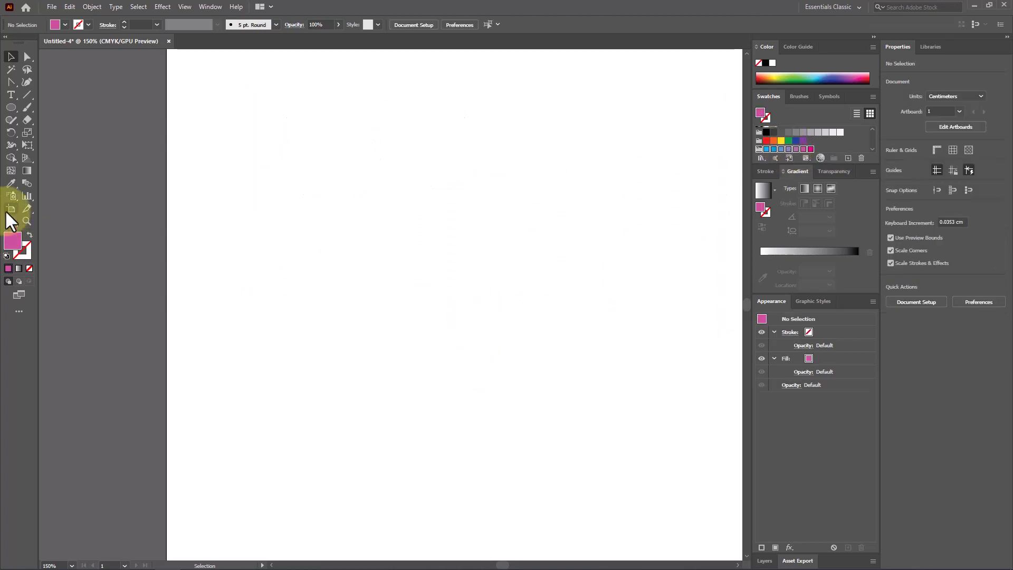
# Step: Draw a vertical line about 9.39 cm long at about X 3.79 cm and give it an orange 1 pt stroke
pyautogui.click(27, 90)
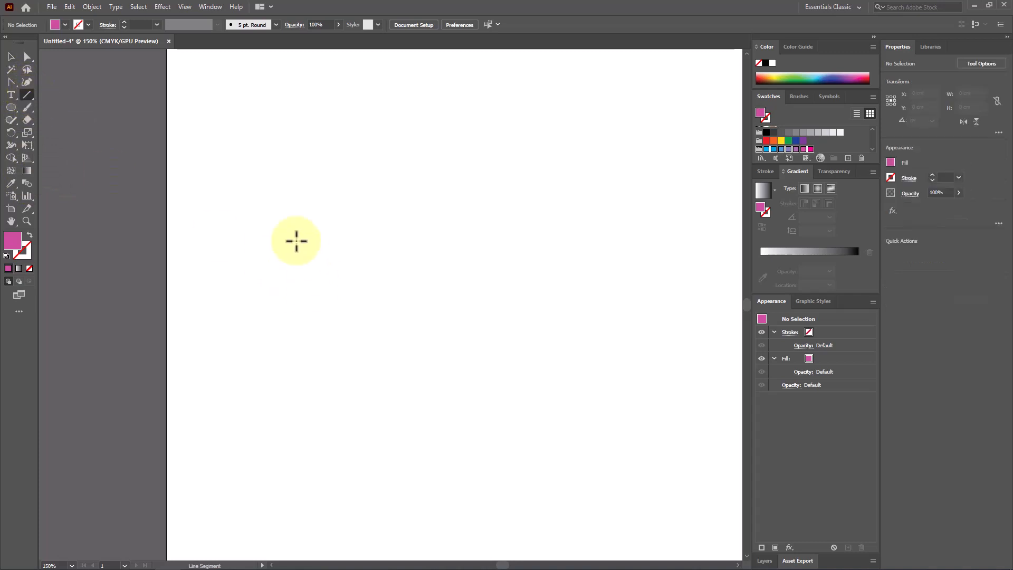
pyautogui.moveTo(276, 190); pyautogui.dragTo(259, 467)
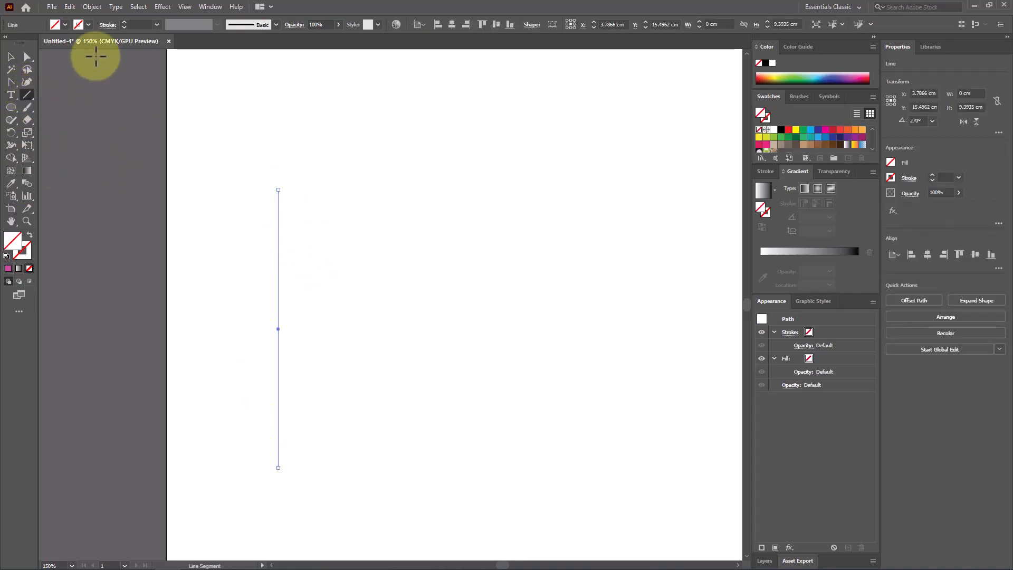
pyautogui.click(88, 24)
pyautogui.click(104, 42)
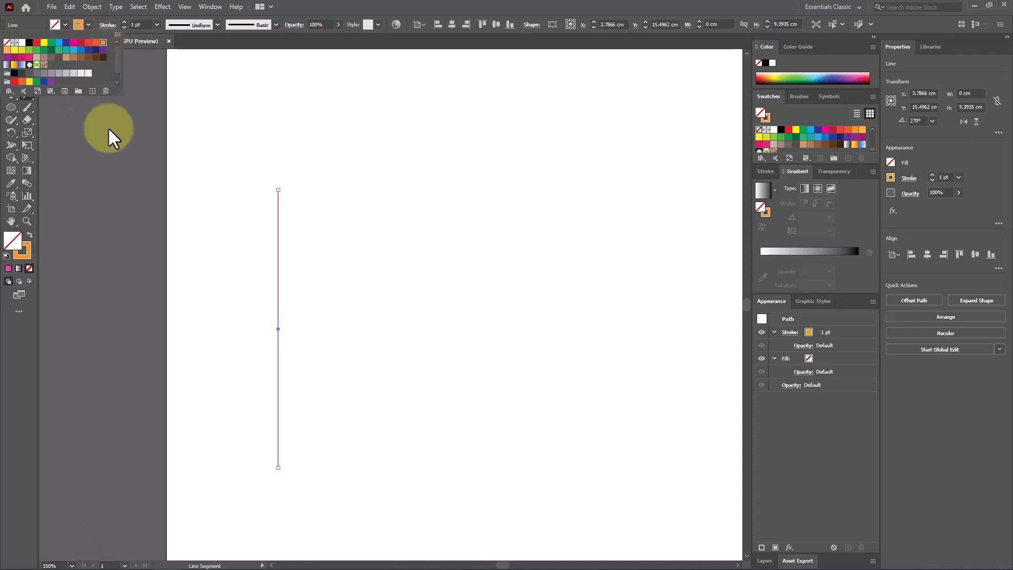
# Step: Duplicate the orange line horizontally to about X 13.96 cm and colour the copy's stroke dark red
pyautogui.click(11, 56)
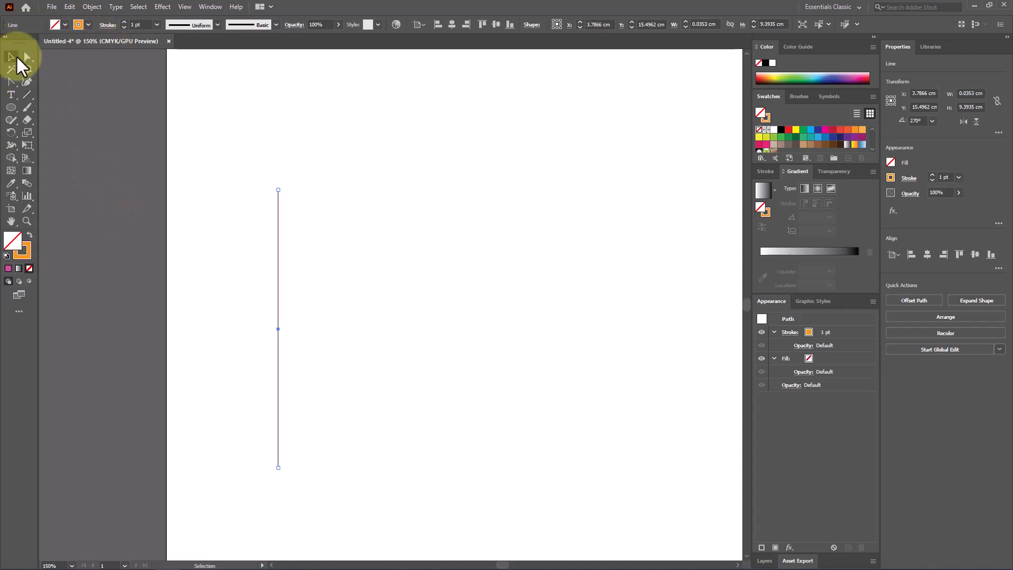
pyautogui.click(195, 112)
pyautogui.moveTo(278, 238); pyautogui.dragTo(577, 251)
pyautogui.click(88, 25)
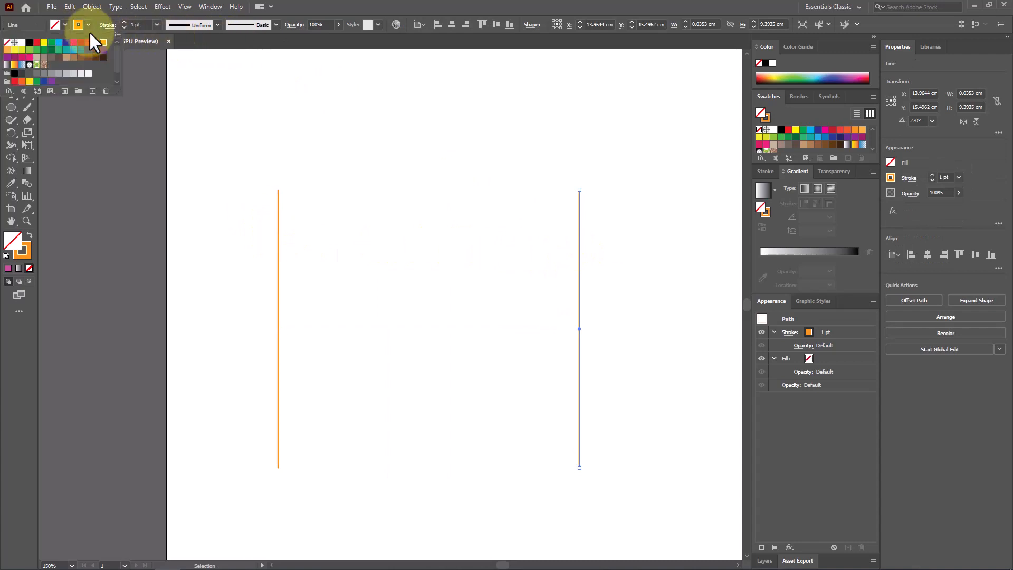
pyautogui.click(80, 42)
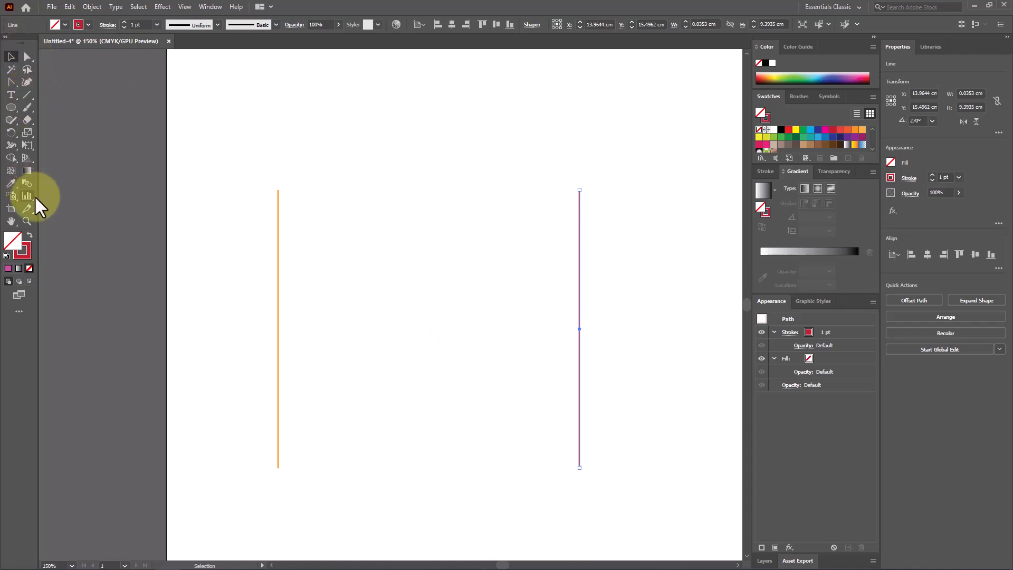
# Step: Blend the orange line with the red line, with the spacing set to 150 specified steps
pyautogui.click(27, 183)
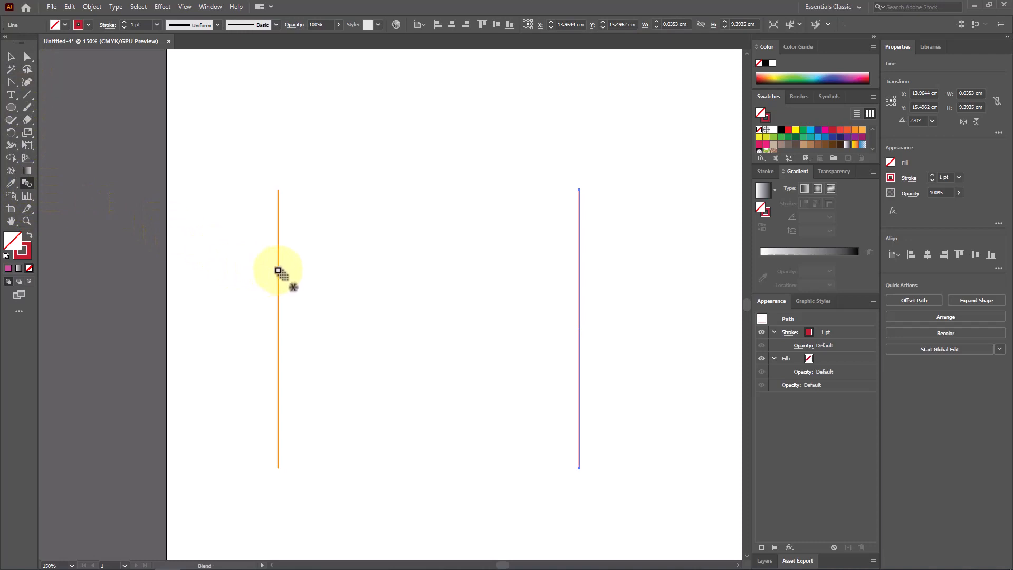
pyautogui.click(579, 292)
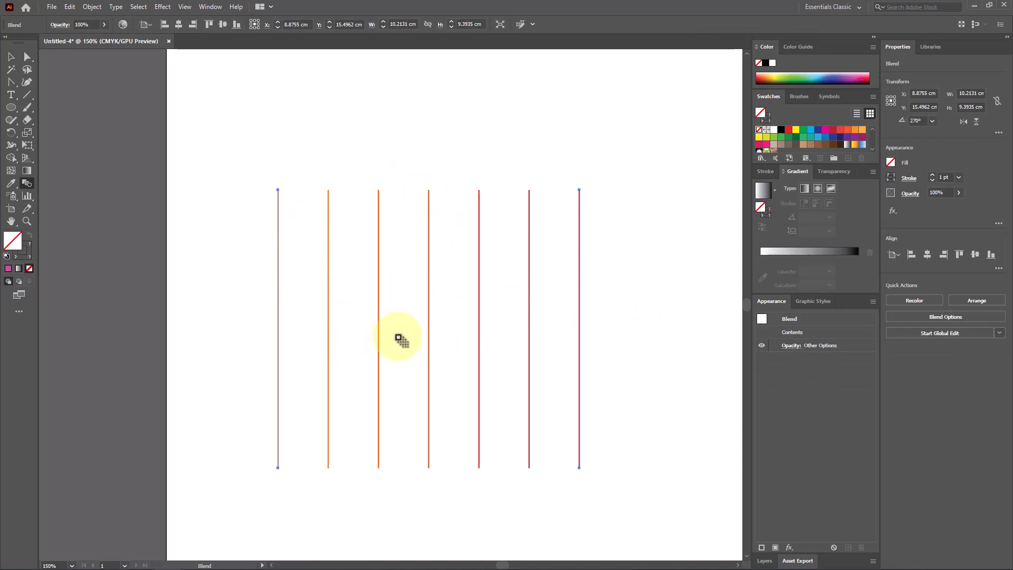
pyautogui.doubleClick(25, 182)
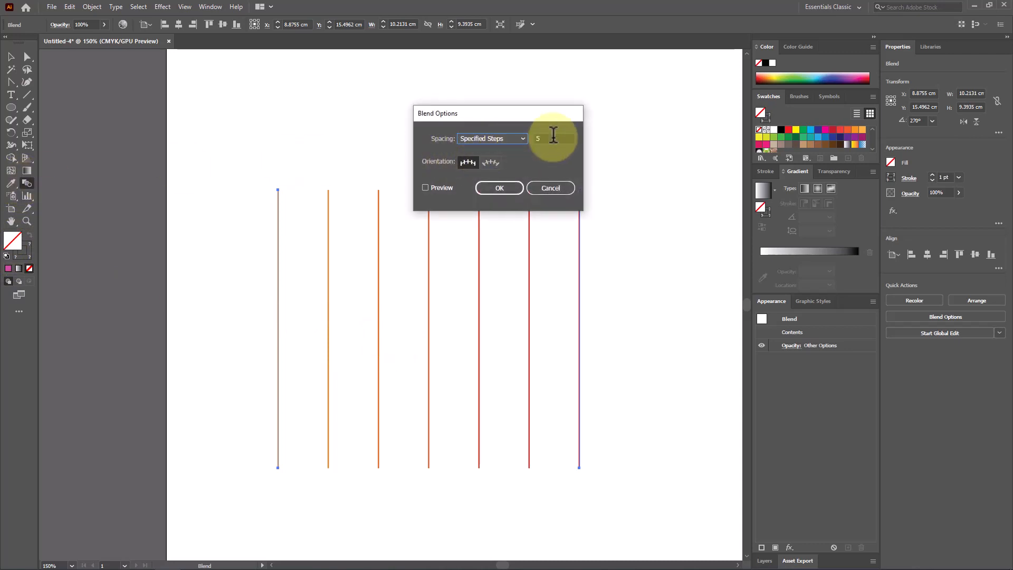
pyautogui.press('Tab')
pyautogui.write('150')
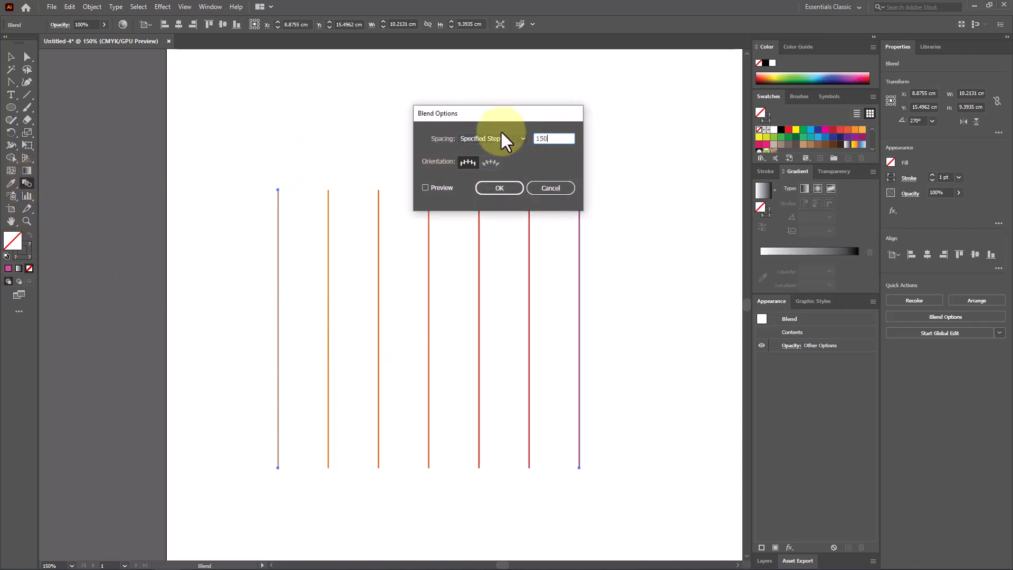
pyautogui.click(490, 186)
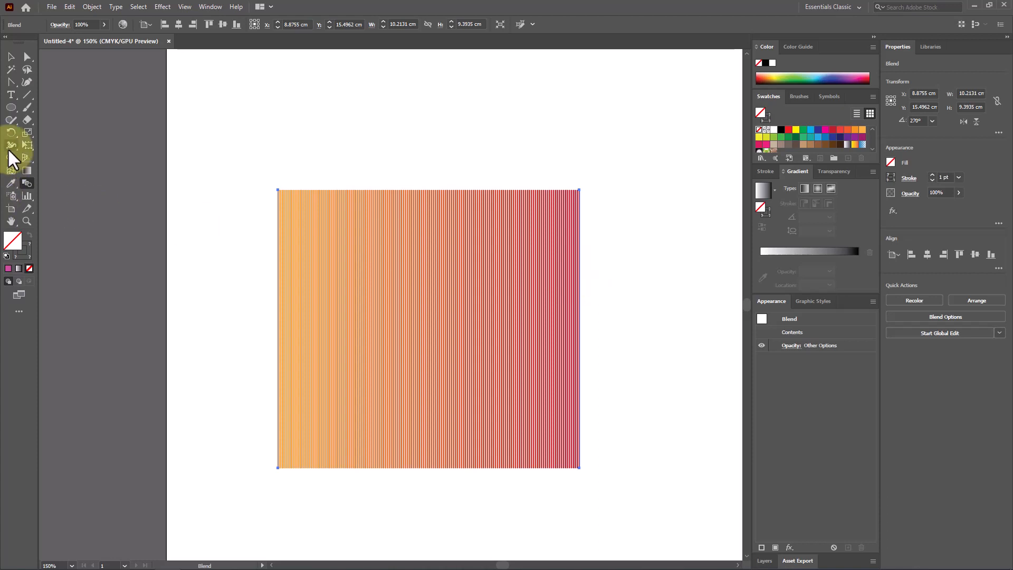
# Step: Move the red line's upper anchor to about X 0.28 cm, Y 12.21 cm and the orange line's to about X 16.30 cm, Y 6.81 cm
pyautogui.click(27, 57)
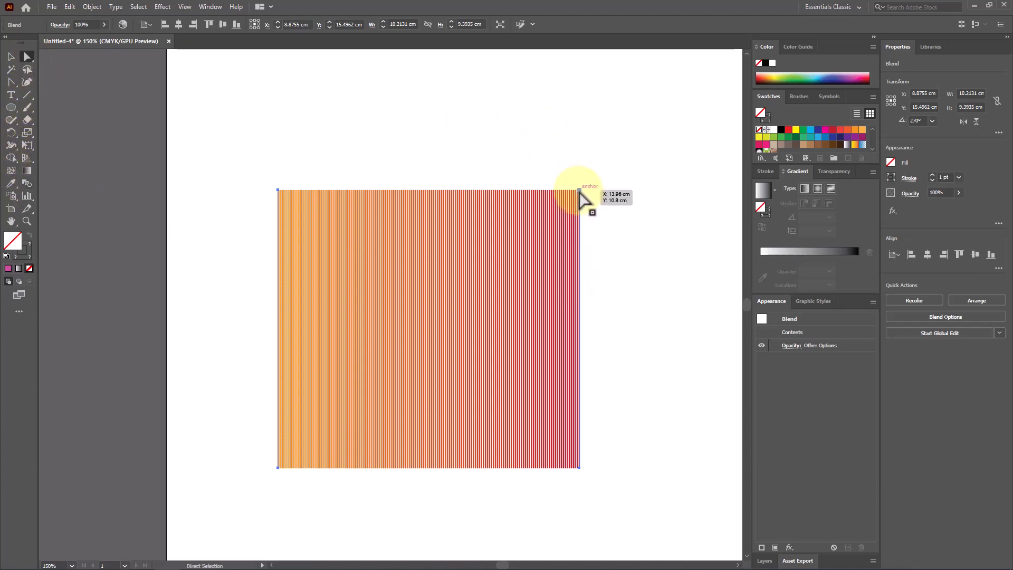
pyautogui.moveTo(579, 191); pyautogui.dragTo(174, 231)
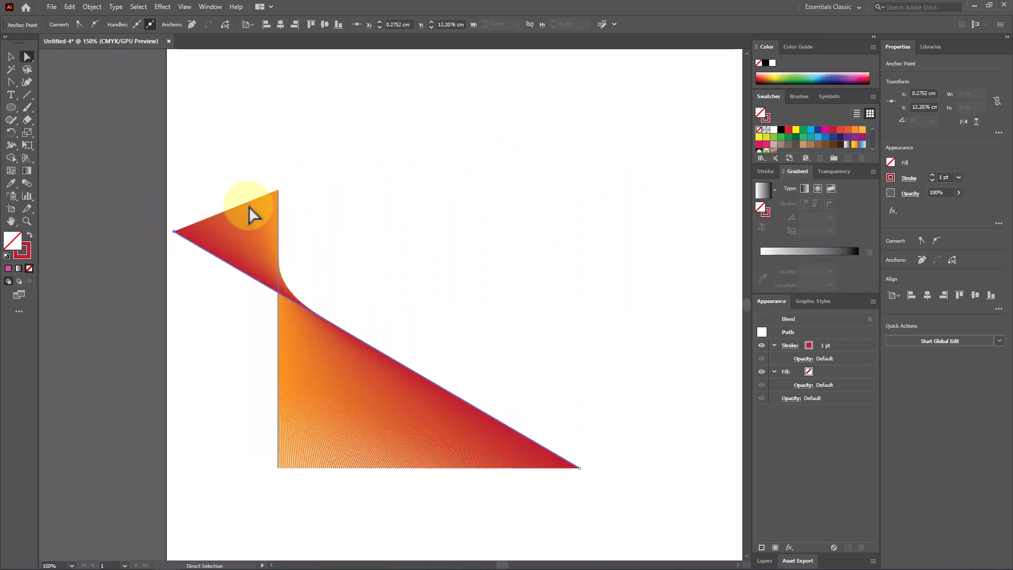
pyautogui.click(278, 190)
pyautogui.moveTo(278, 191); pyautogui.dragTo(648, 71)
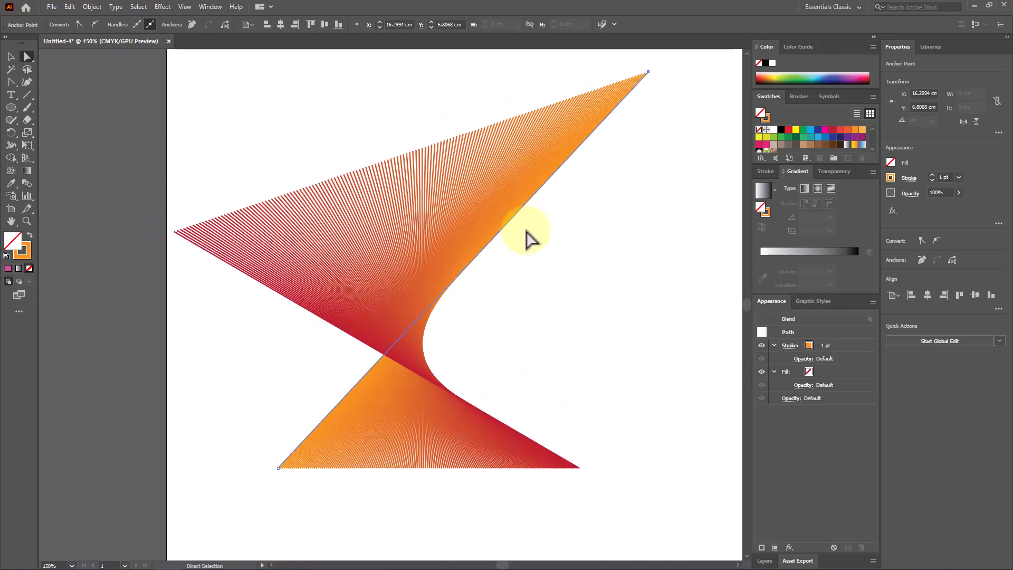
# Step: Bend the orange line into a slight curve with the Anchor Point tool and move the whole blend right, partly out of view
pyautogui.click(11, 82)
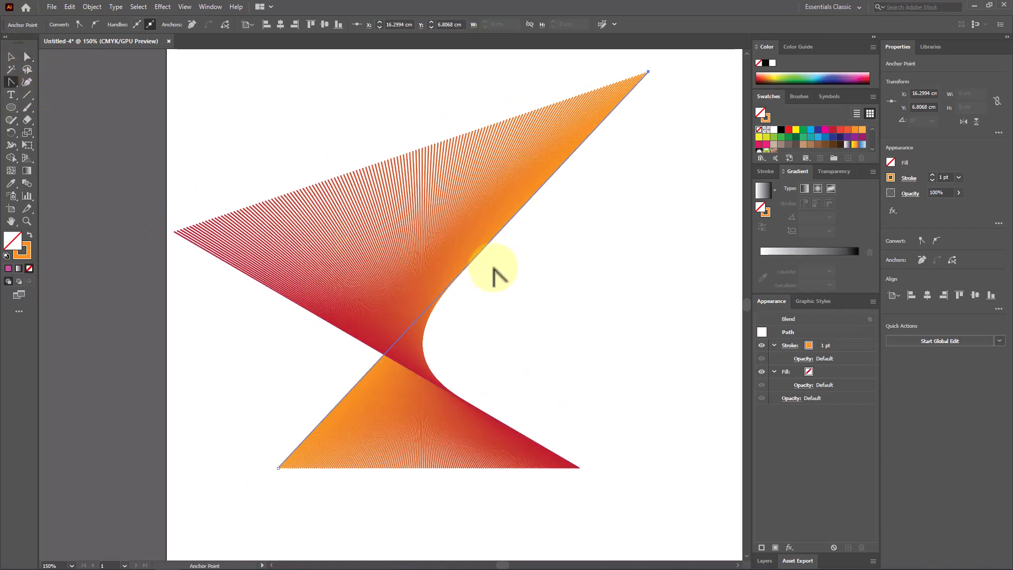
pyautogui.moveTo(484, 248); pyautogui.dragTo(501, 259)
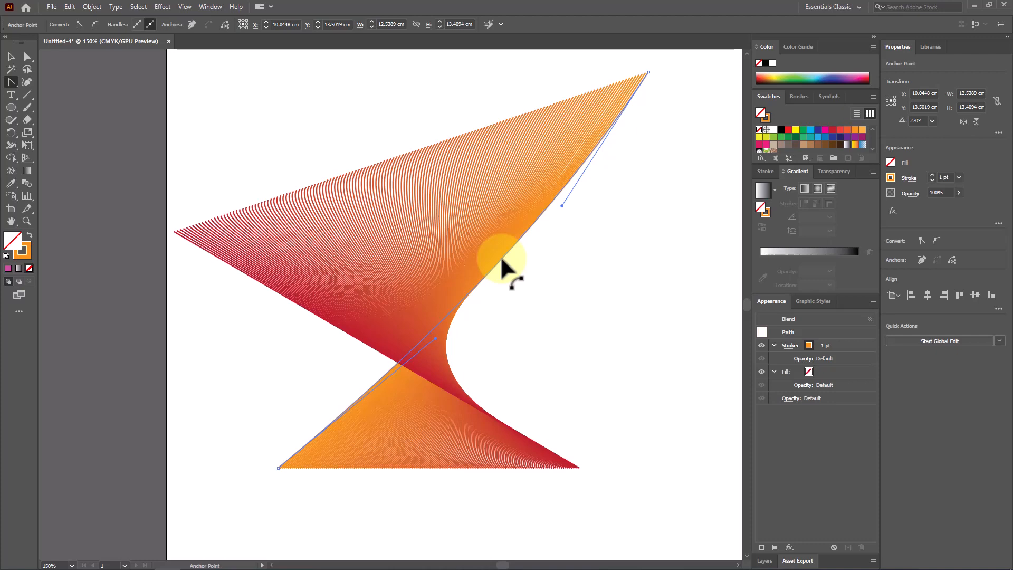
pyautogui.click(11, 56)
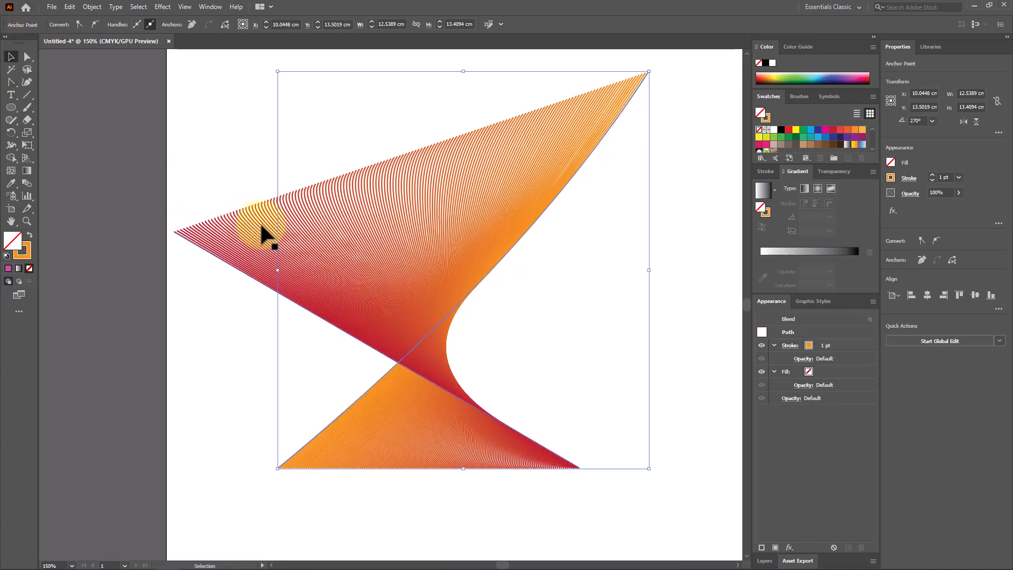
pyautogui.moveTo(264, 222); pyautogui.dragTo(587, 184)
pyautogui.click(381, 298)
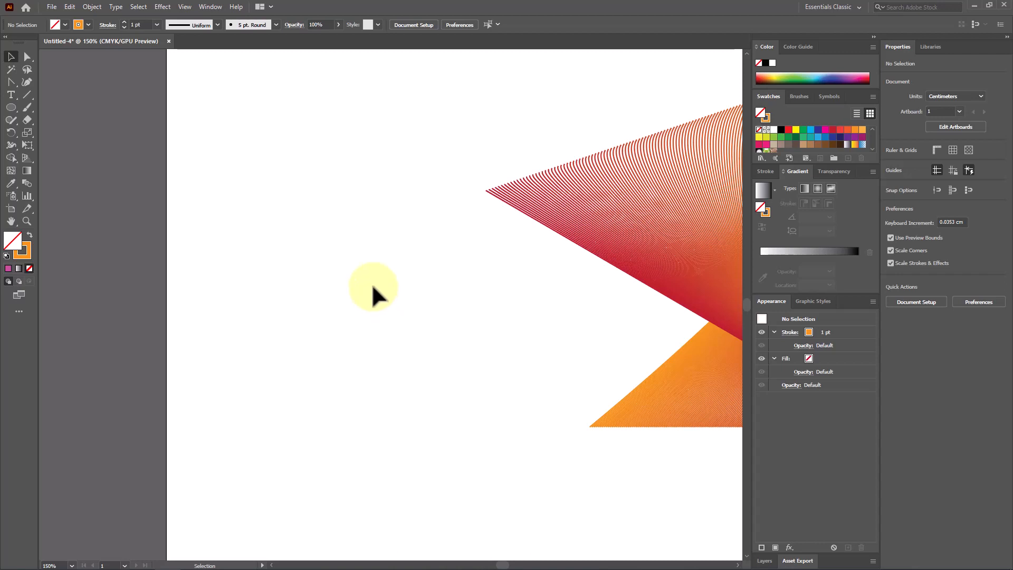
# Step: Create the text "3d blending" beside the line blend, enlarged to about 56 pt and set in Arial Black
pyautogui.click(11, 95)
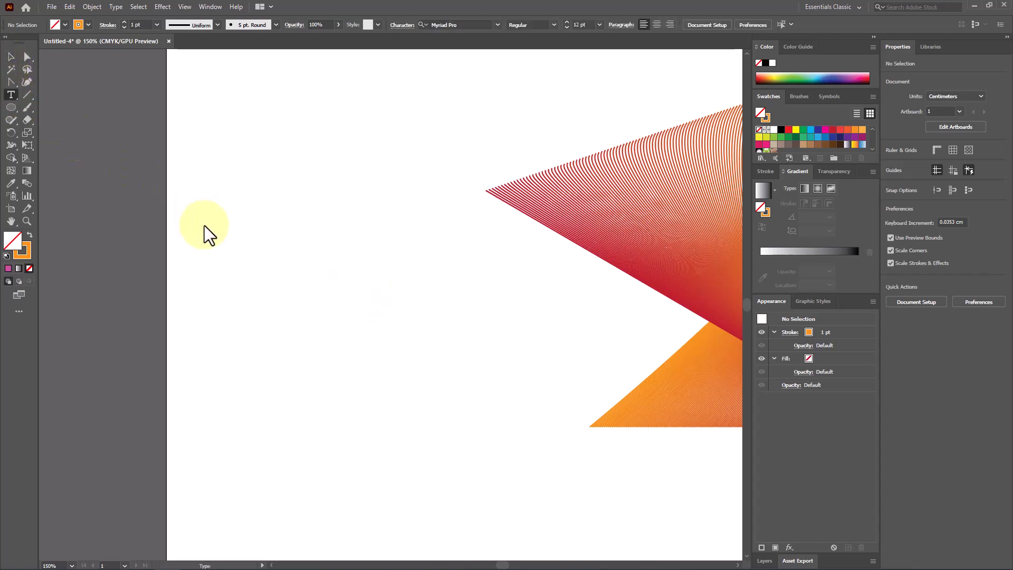
pyautogui.click(242, 243)
pyautogui.write('3d blending')
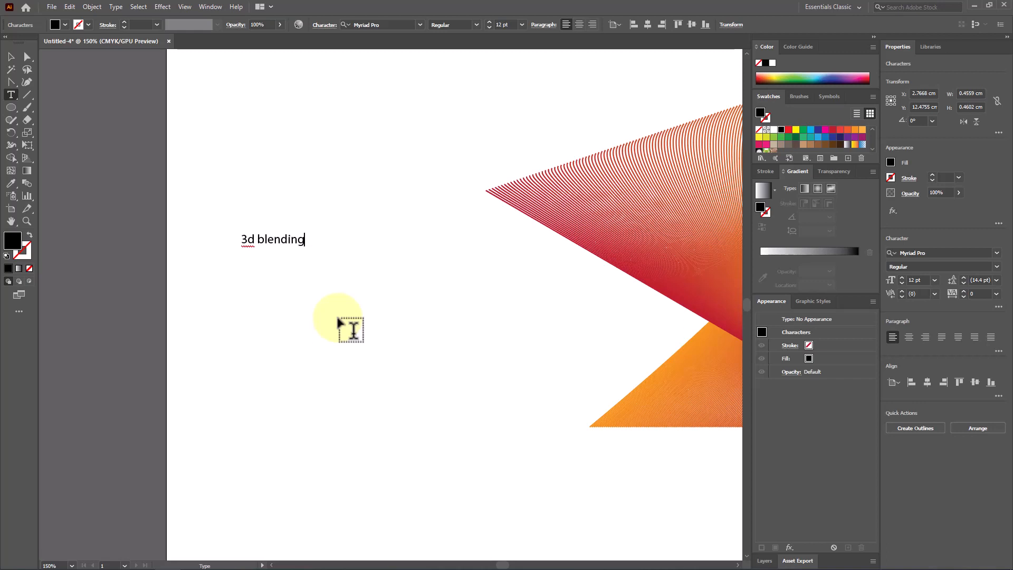
pyautogui.click(11, 56)
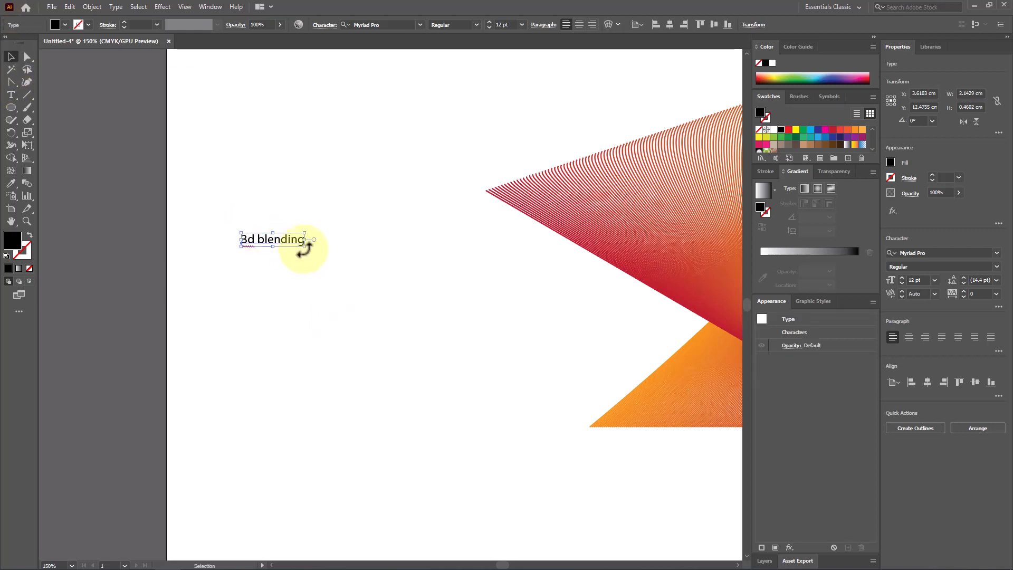
pyautogui.moveTo(305, 247); pyautogui.dragTo(538, 297)
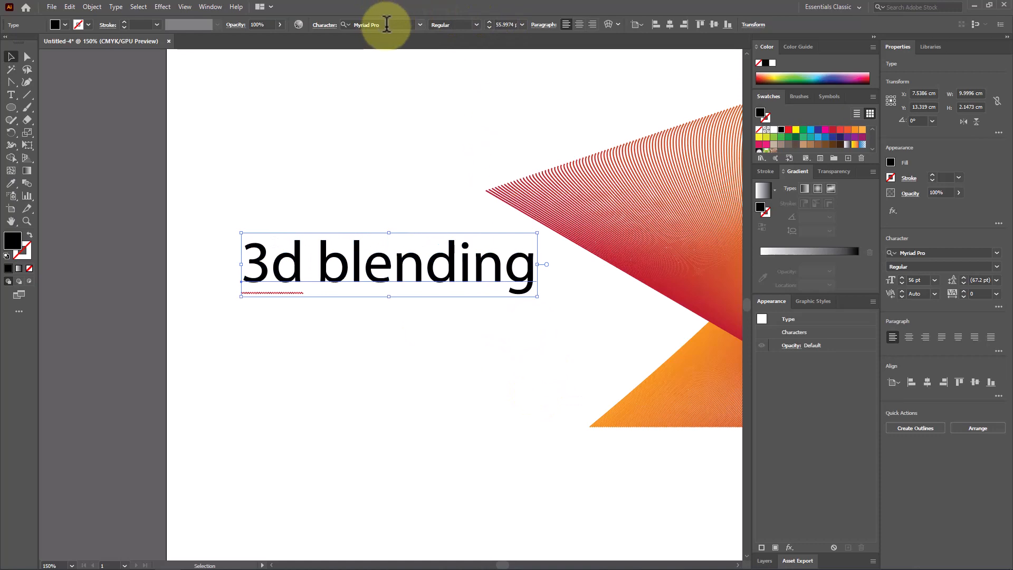
pyautogui.write('arial')
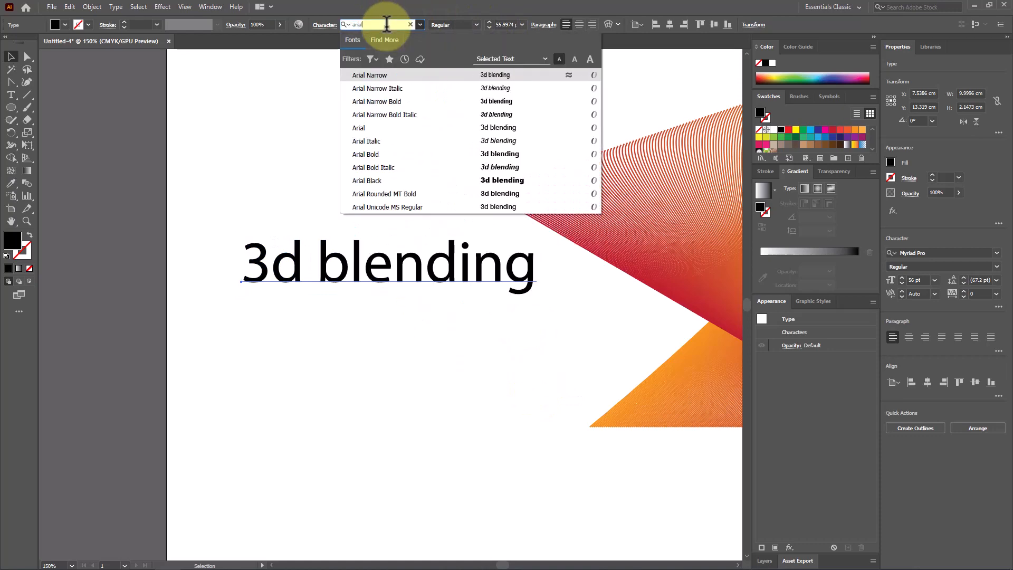
pyautogui.click(513, 181)
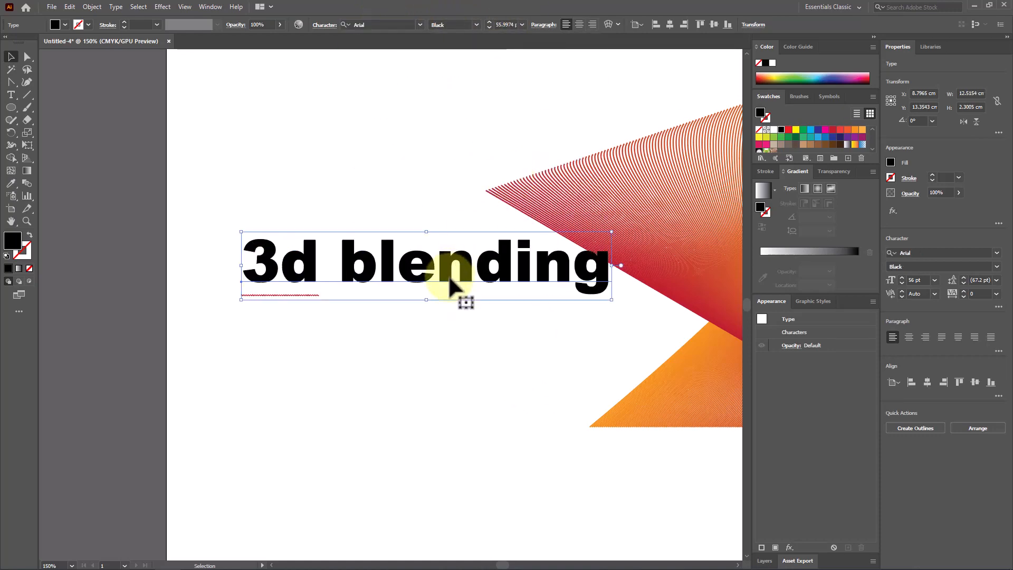
# Step: Move the text down to about X 8.19 cm, Y 20.75 cm and fill it with light blue
pyautogui.scroll(-2, 449, 243)
pyautogui.moveTo(441, 200); pyautogui.dragTo(423, 418)
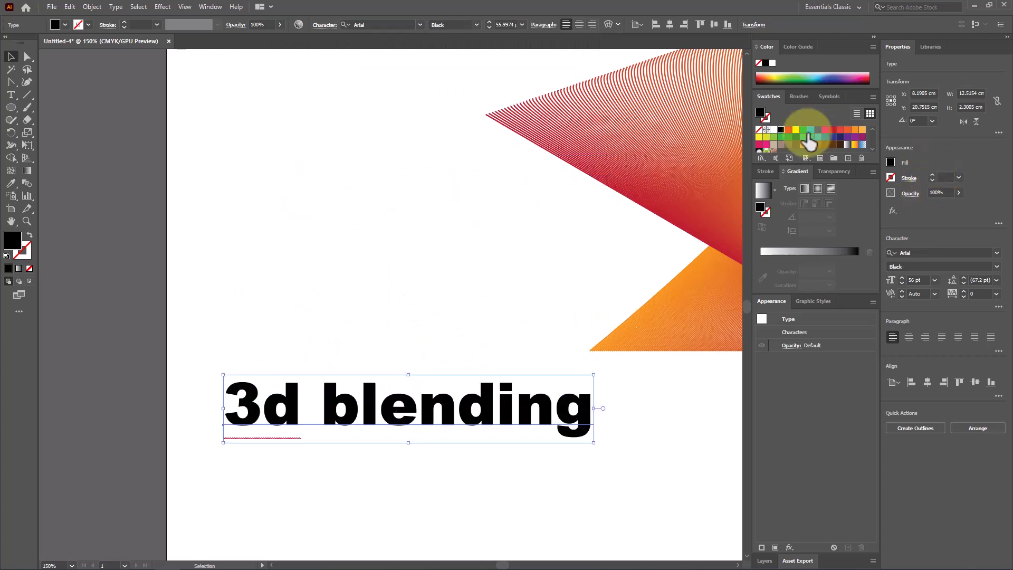
pyautogui.click(811, 130)
pyautogui.click(459, 260)
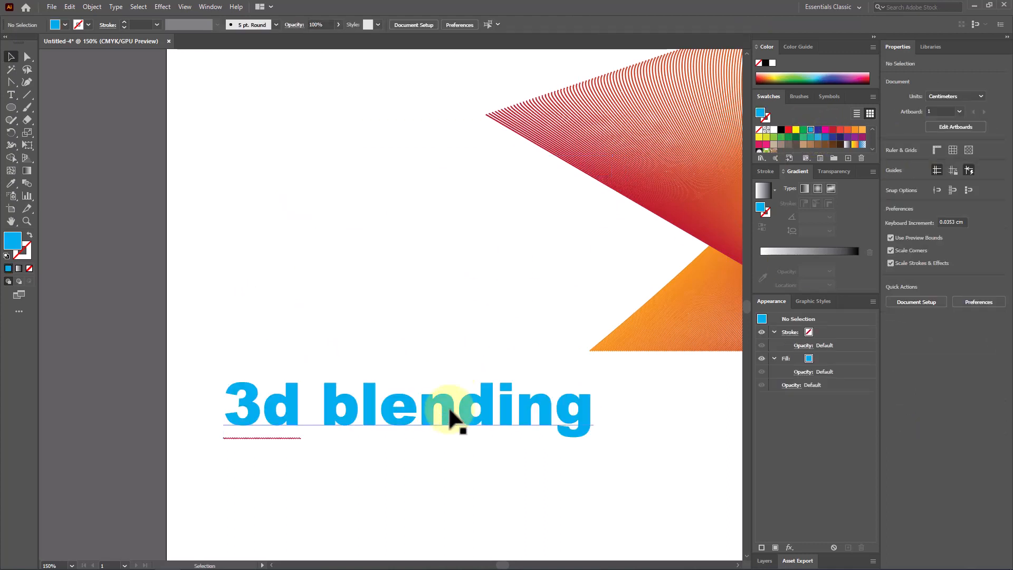
# Step: Duplicate the blue text above itself, scaled down to about 30 pt, and below itself at its original size
pyautogui.moveTo(452, 418); pyautogui.dragTo(459, 296)
pyautogui.moveTo(592, 317); pyautogui.dragTo(548, 317)
pyautogui.click(549, 327)
pyautogui.moveTo(524, 411); pyautogui.dragTo(524, 514)
# Step: Fill the small upper copy of the text with light orange and select the middle blue text
pyautogui.click(496, 415)
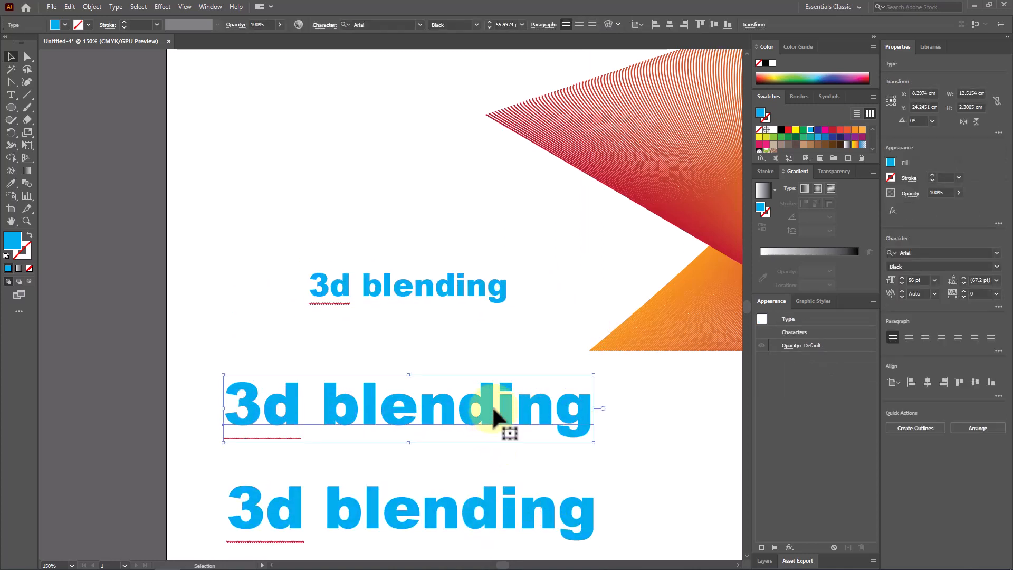
pyautogui.click(496, 298)
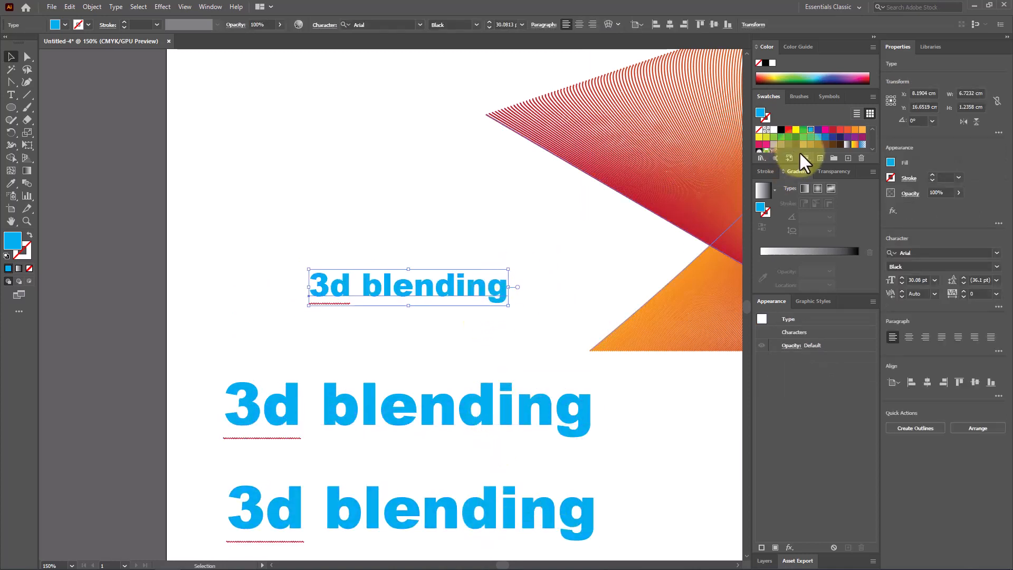
pyautogui.click(862, 129)
pyautogui.click(522, 338)
pyautogui.click(436, 429)
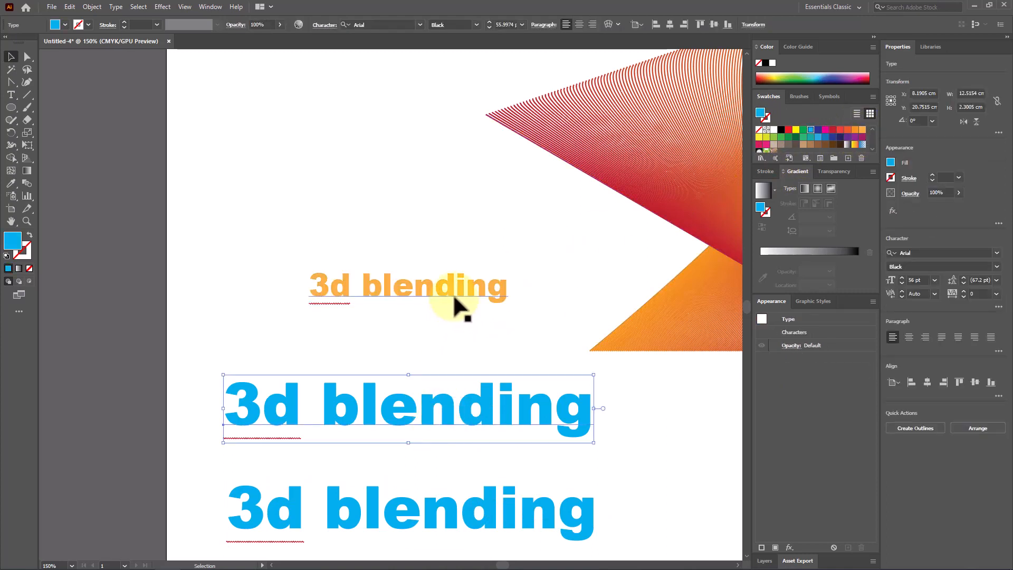
# Step: Blend the middle blue text with the small orange copy above it using the Blend tool
pyautogui.click(451, 332)
pyautogui.click(436, 395)
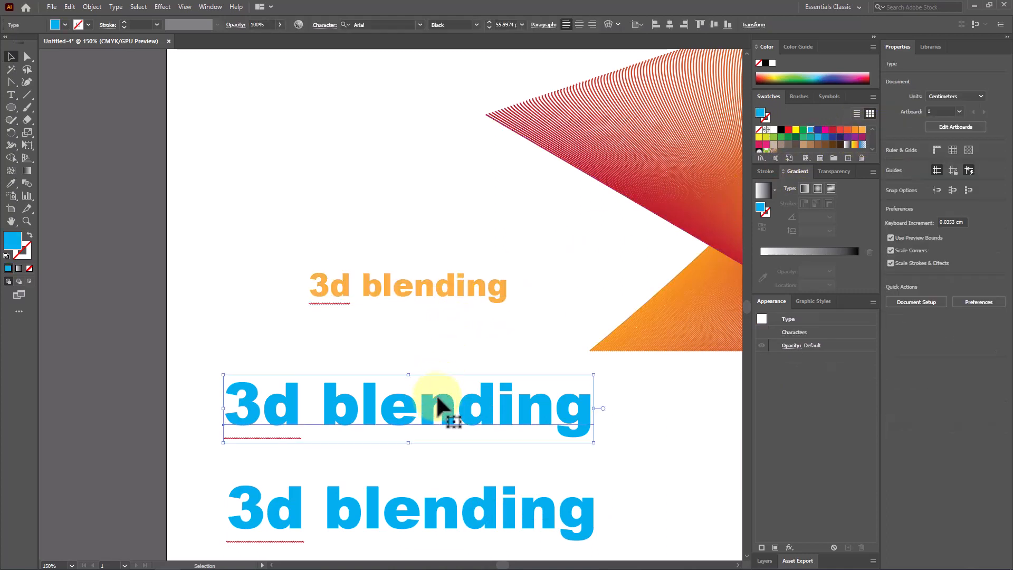
pyautogui.click(27, 183)
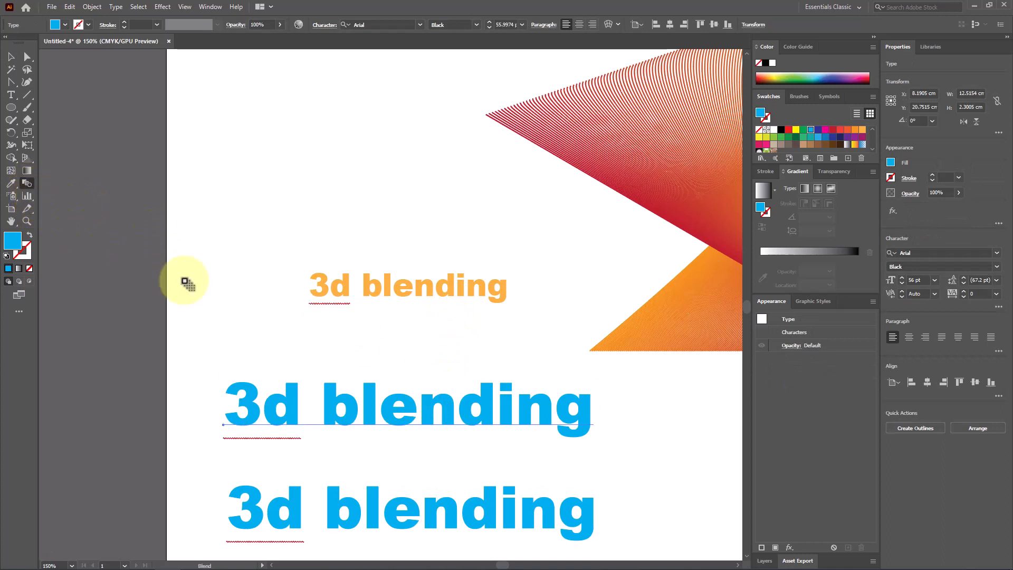
pyautogui.click(429, 286)
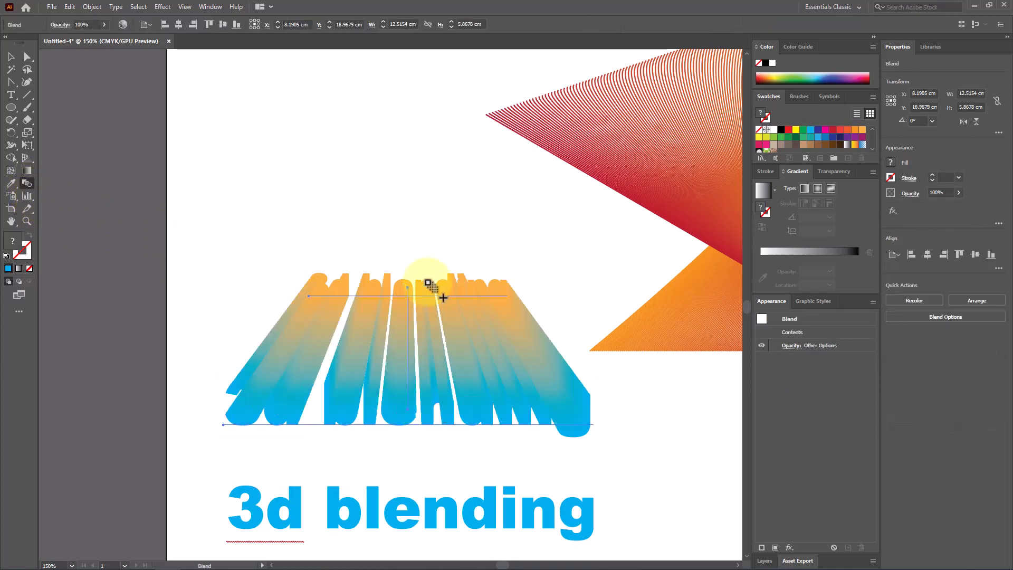
# Step: Move the remaining lower blue text onto the blend's large end at about Y 20.77 cm and fill it with green
pyautogui.click(11, 56)
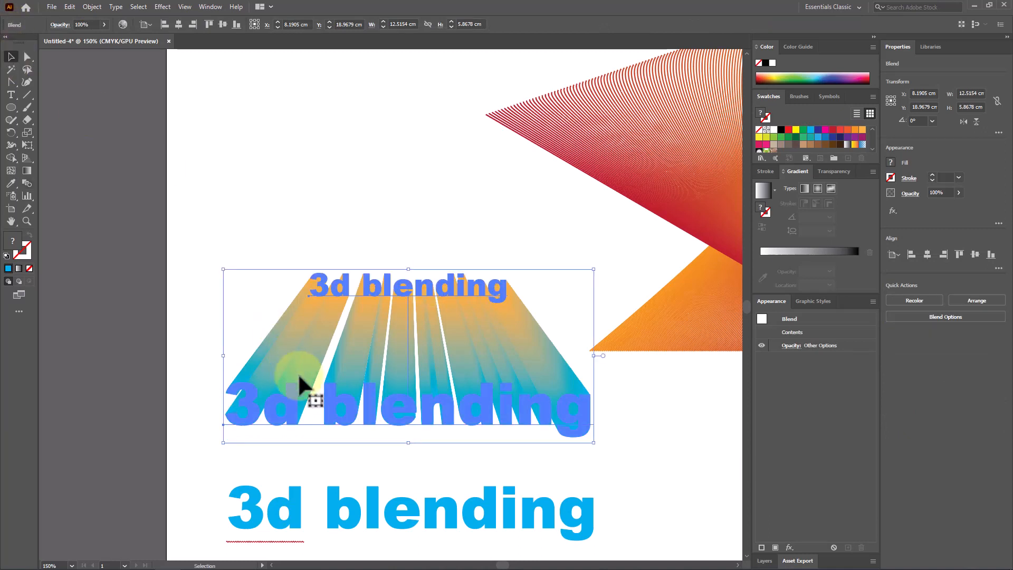
pyautogui.moveTo(423, 487); pyautogui.dragTo(434, 419)
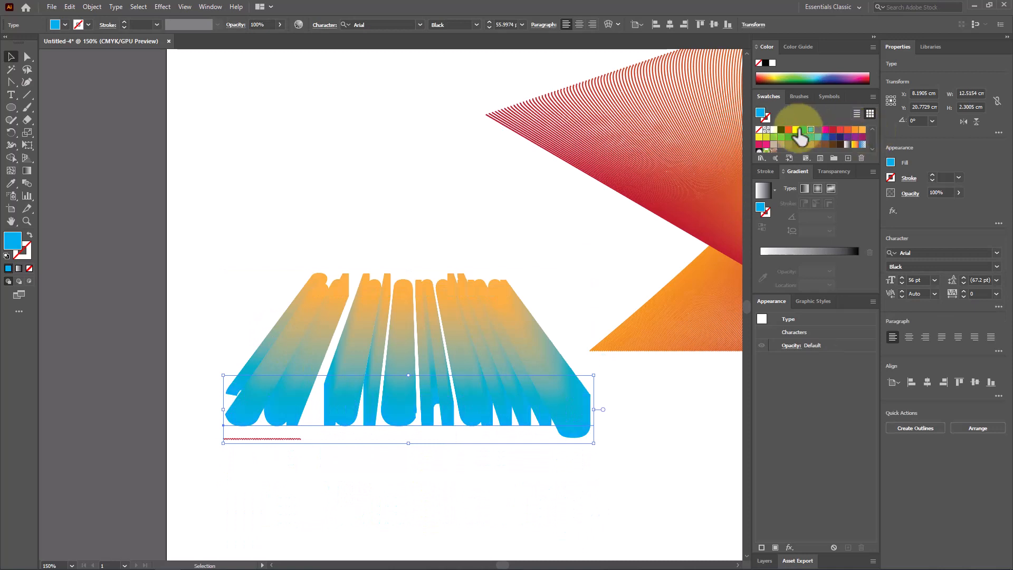
pyautogui.click(795, 138)
pyautogui.click(802, 137)
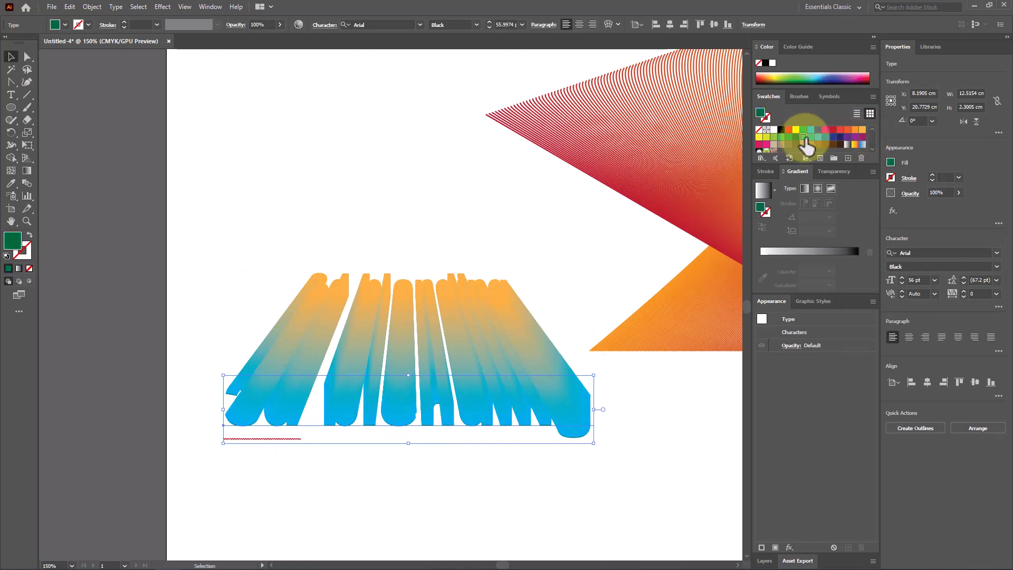
# Step: Bring the overlaid text to the front of the blend and change its fill to black
pyautogui.rightClick(584, 427)
pyautogui.moveTo(709, 376)
pyautogui.click(760, 373)
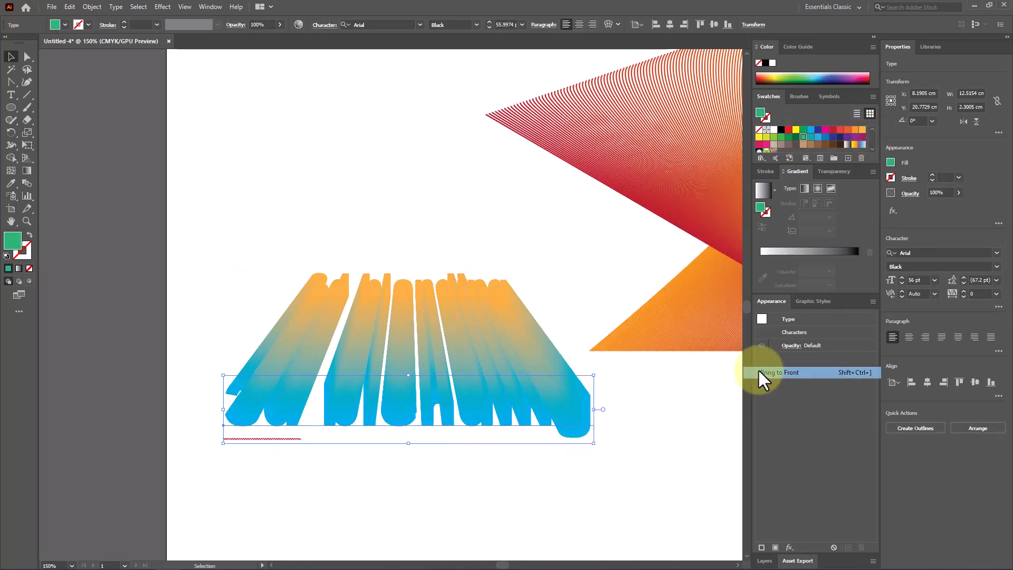
pyautogui.scroll(1, 227, 409)
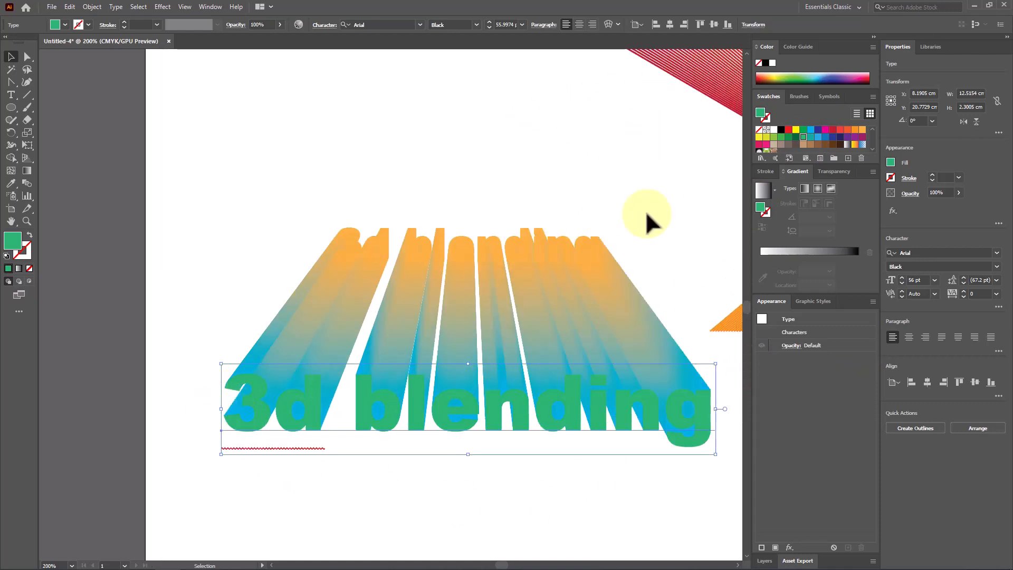
pyautogui.click(782, 131)
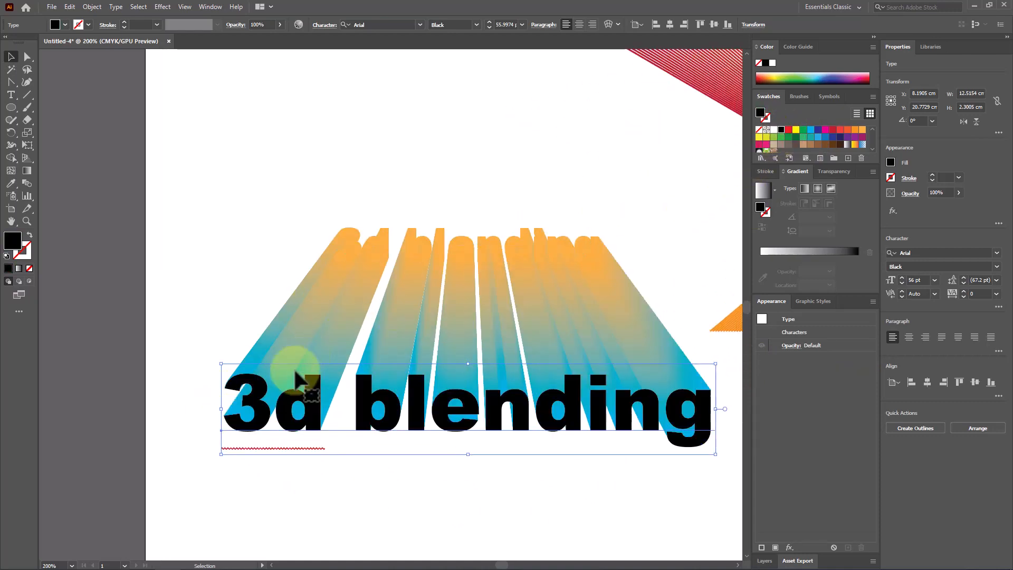
pyautogui.scroll(-2, 293, 362)
pyautogui.click(404, 471)
pyautogui.scroll(2, 387, 438)
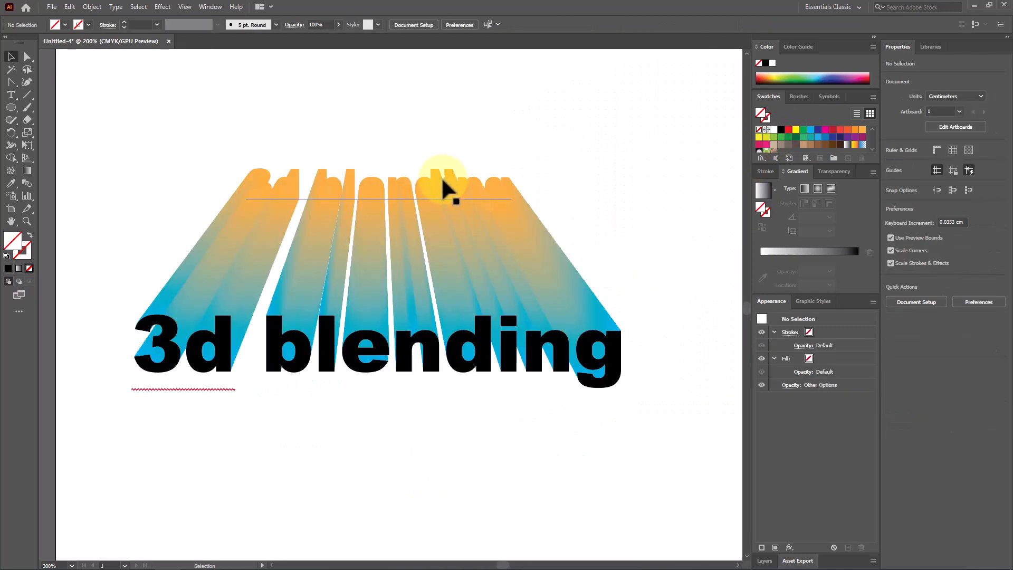
# Step: Select only the small orange text inside the blend and scale it to about 5.76 cm wide and 1.27 cm high
pyautogui.click(445, 202)
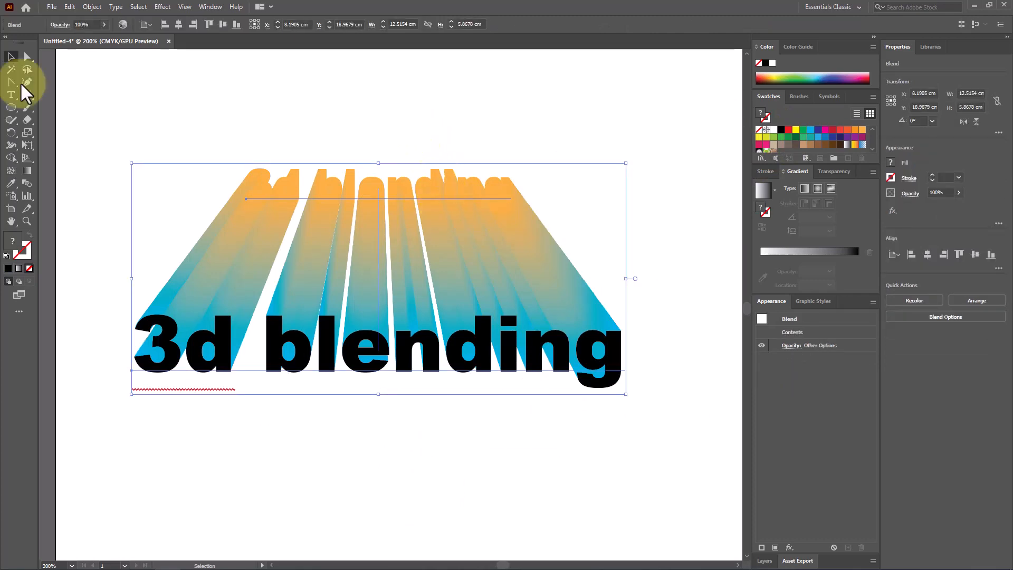
pyautogui.click(30, 57)
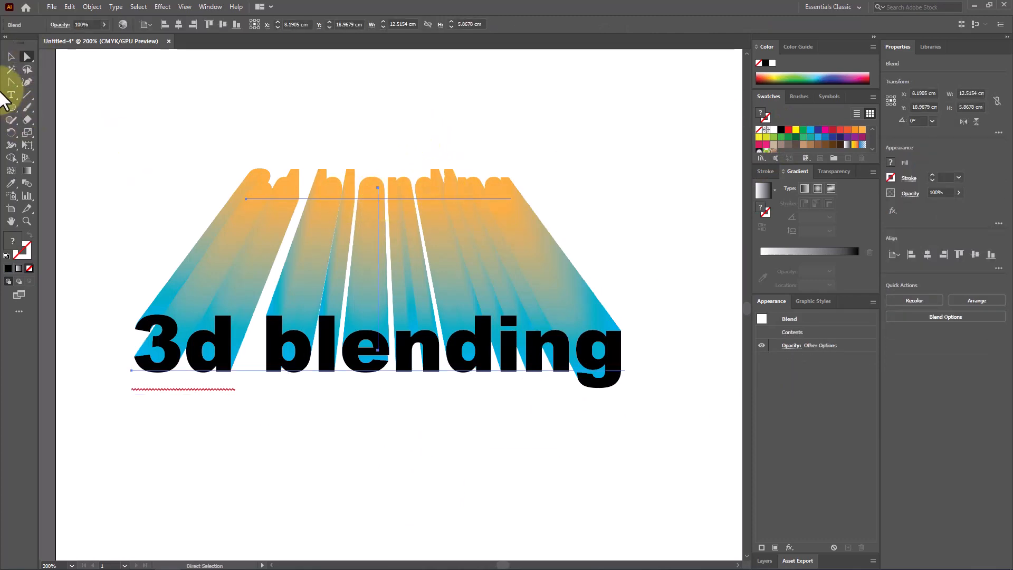
pyautogui.click(269, 187)
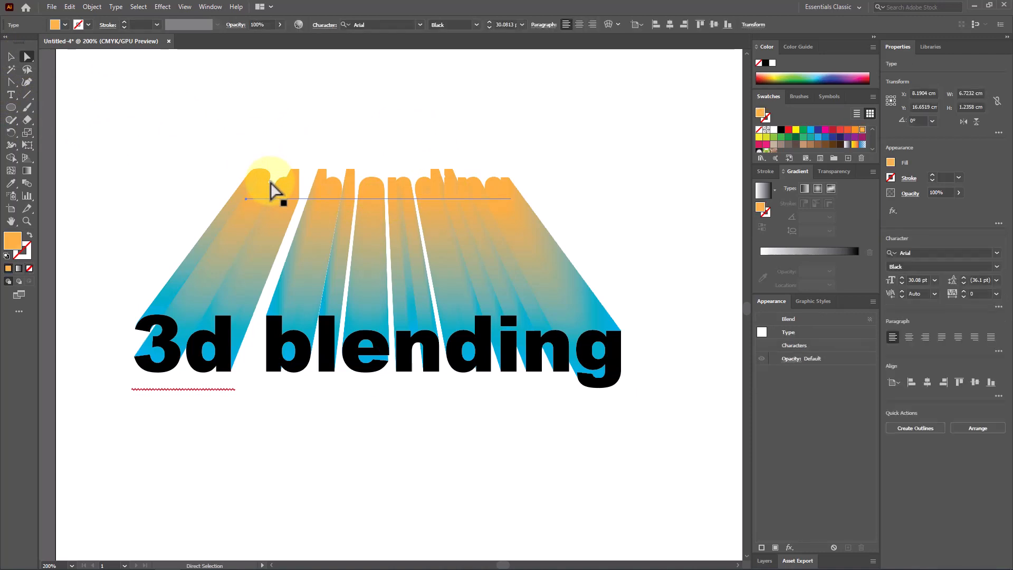
pyautogui.click(12, 57)
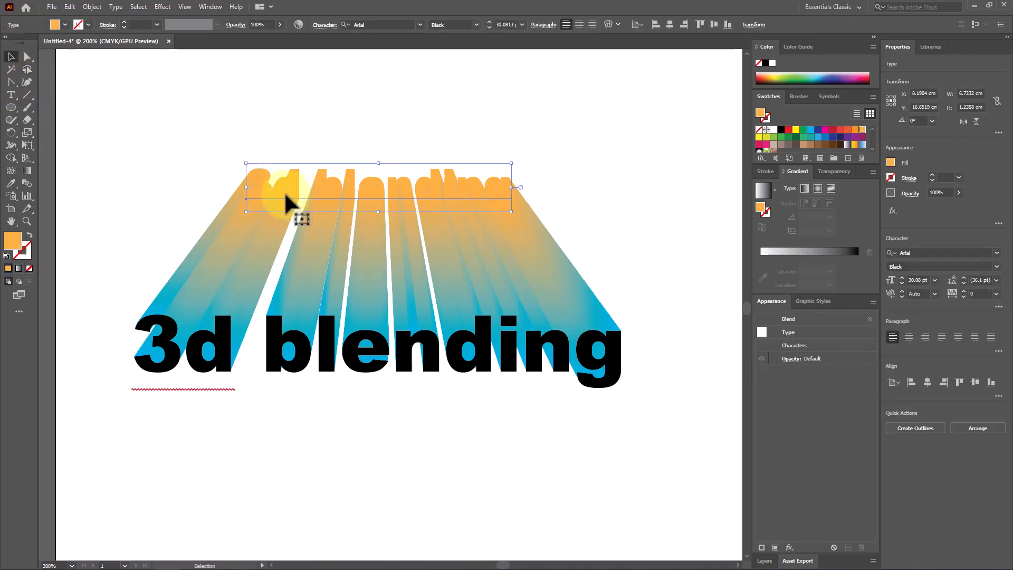
pyautogui.moveTo(249, 169); pyautogui.dragTo(284, 162)
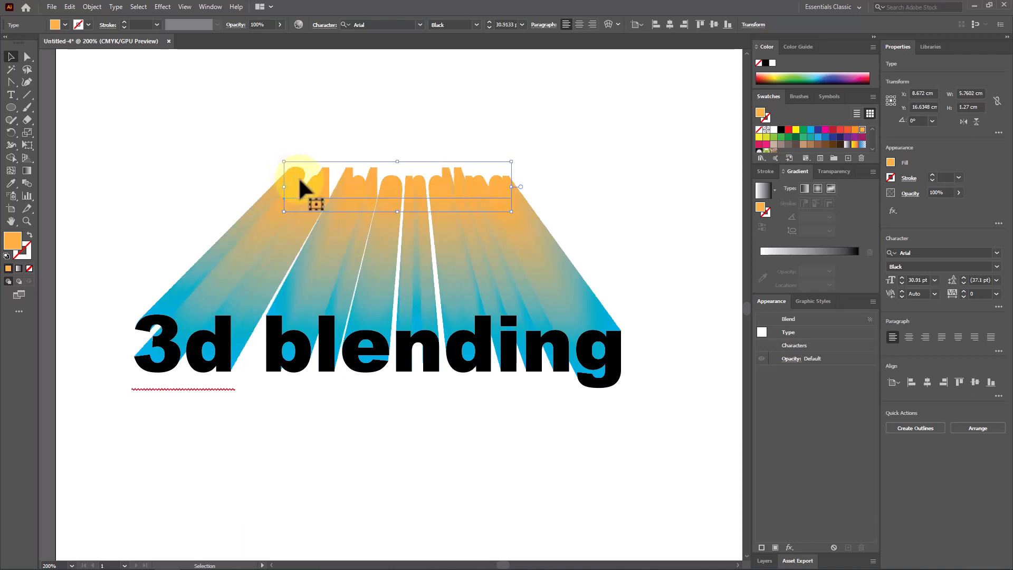
# Step: Try replacing the wording of the blend's small orange text with a phrase beginning "you can"
pyautogui.doubleClick(299, 180)
pyautogui.doubleClick(312, 188)
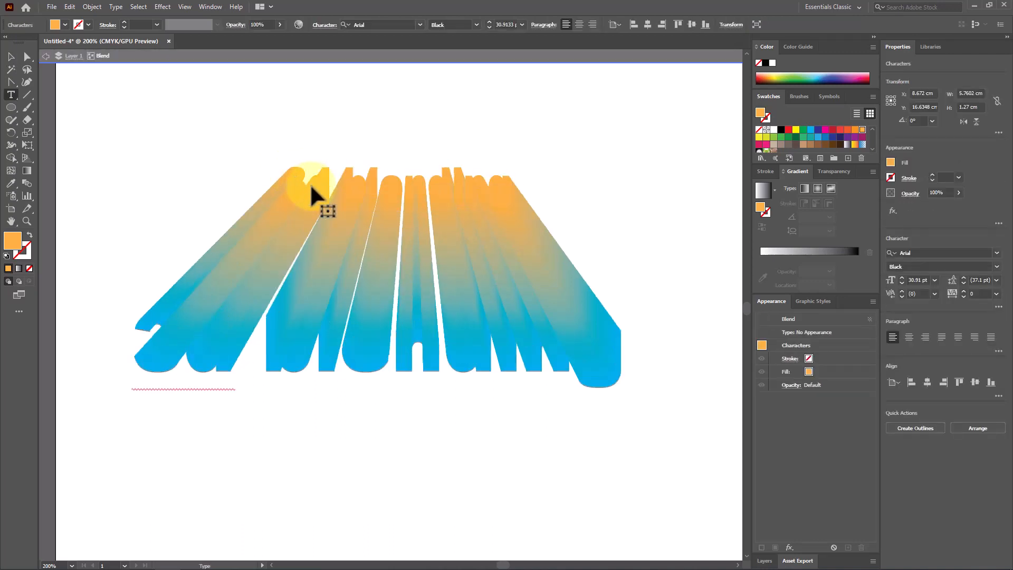
pyautogui.hotkey('ctrl', 'a')
pyautogui.write('y')
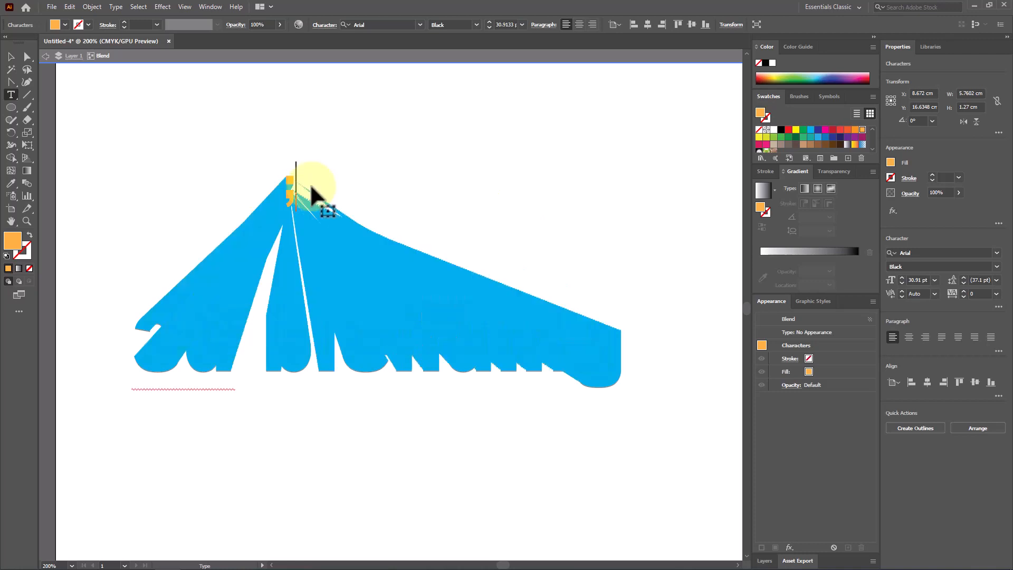
pyautogui.write('ou can tryite')
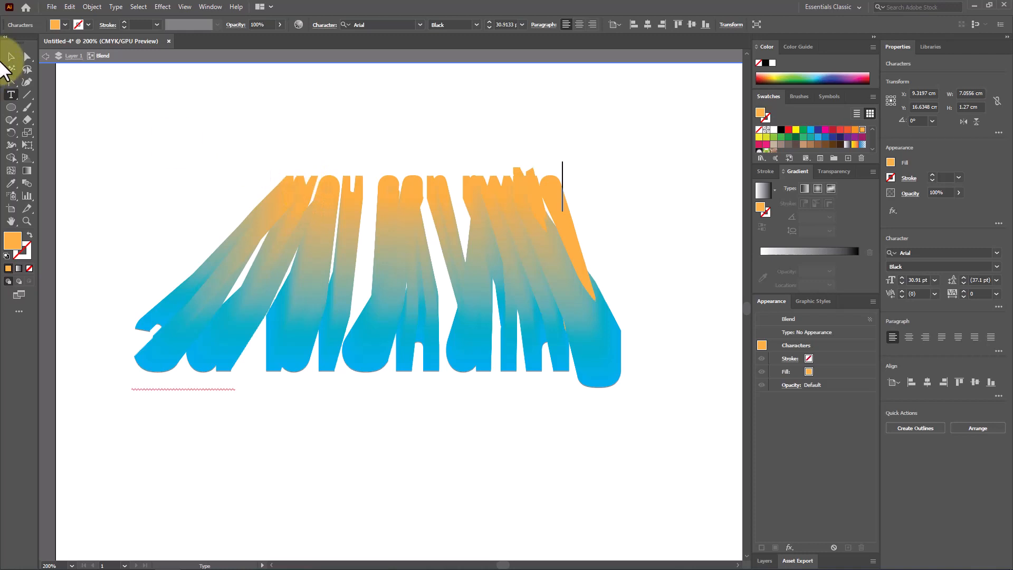
pyautogui.click(10, 57)
pyautogui.click(178, 157)
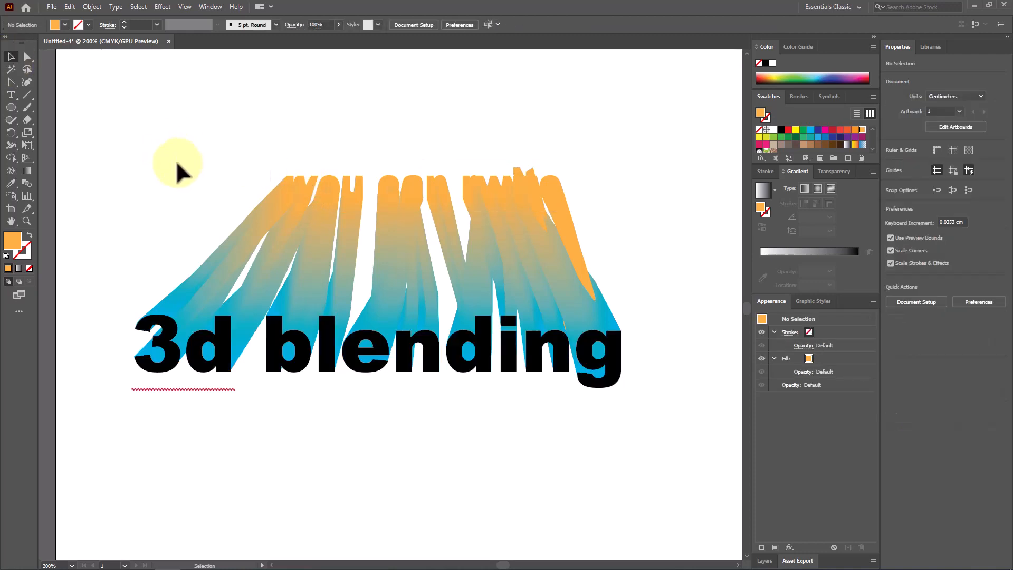
# Step: Undo the wording change and shrink the blend's small orange text to about 17 pt
pyautogui.hotkey('ctrl', 'z')
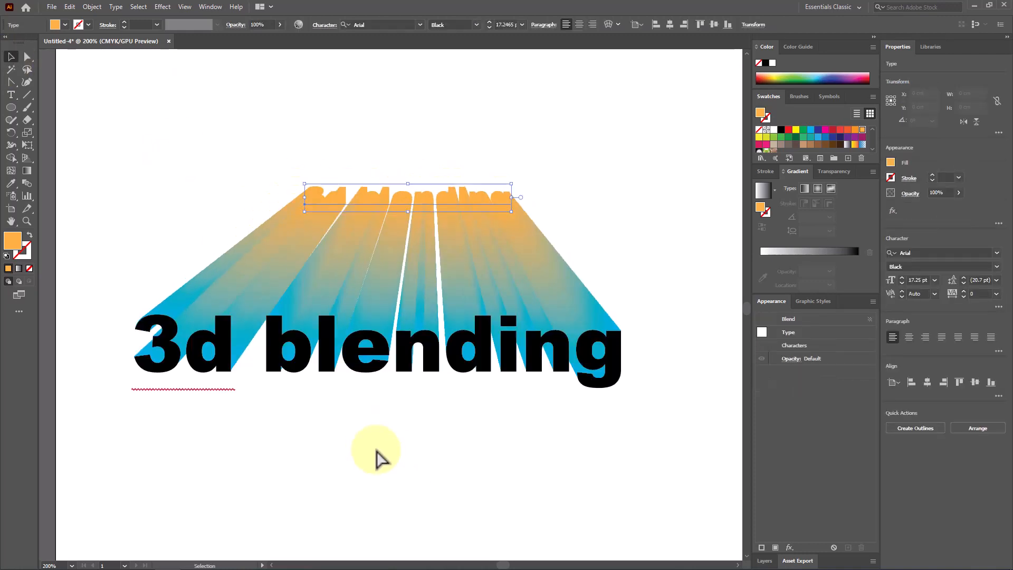
pyautogui.click(376, 450)
pyautogui.scroll(-3, 288, 331)
pyautogui.scroll(2, 316, 348)
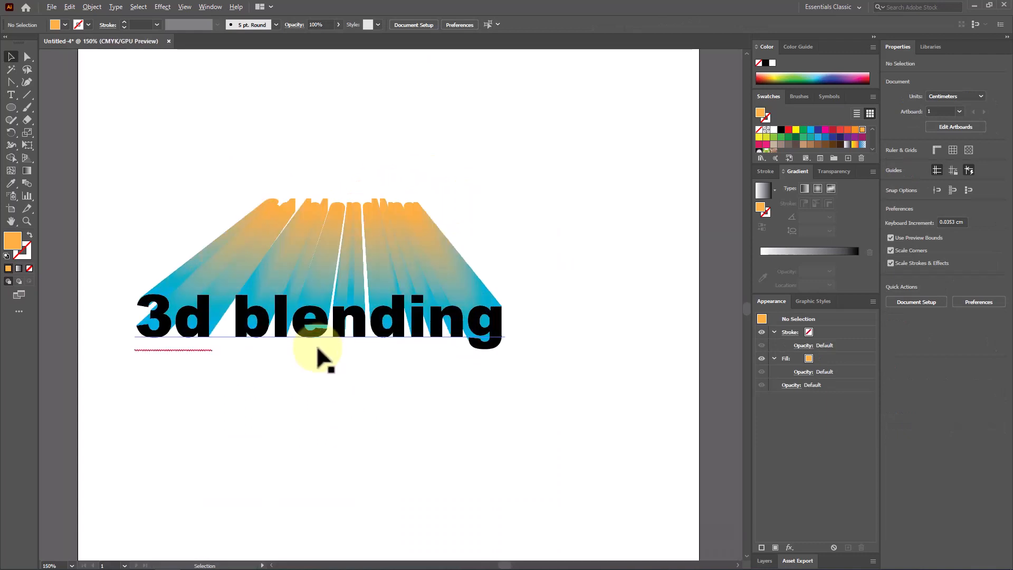
pyautogui.scroll(1, 148, 311)
pyautogui.scroll(1, 352, 463)
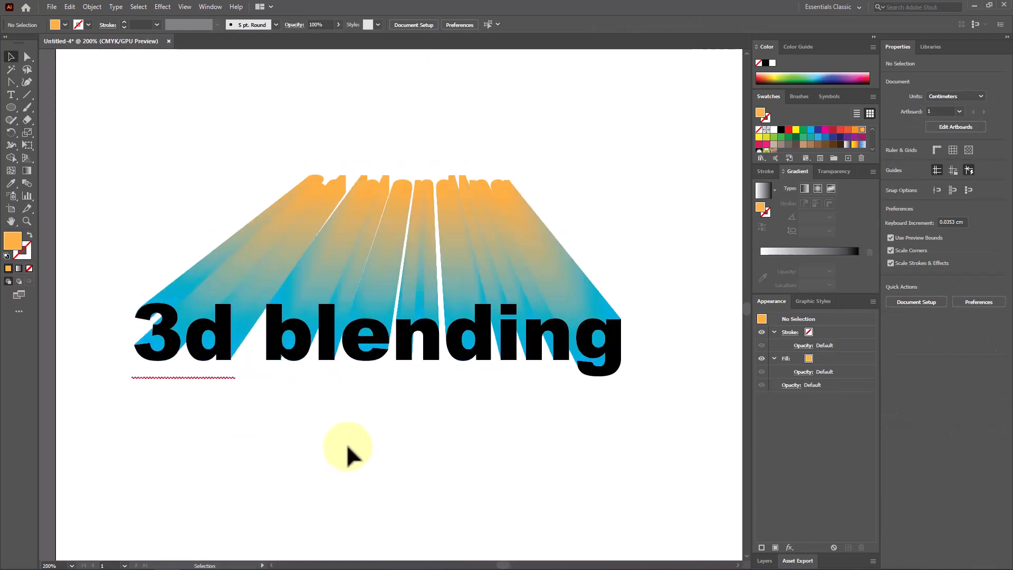
# Step: Delete the 3D text blend and its black text, and draw a light orange square about 6.7 cm wide in their place
pyautogui.click(271, 227)
pyautogui.press('Delete')
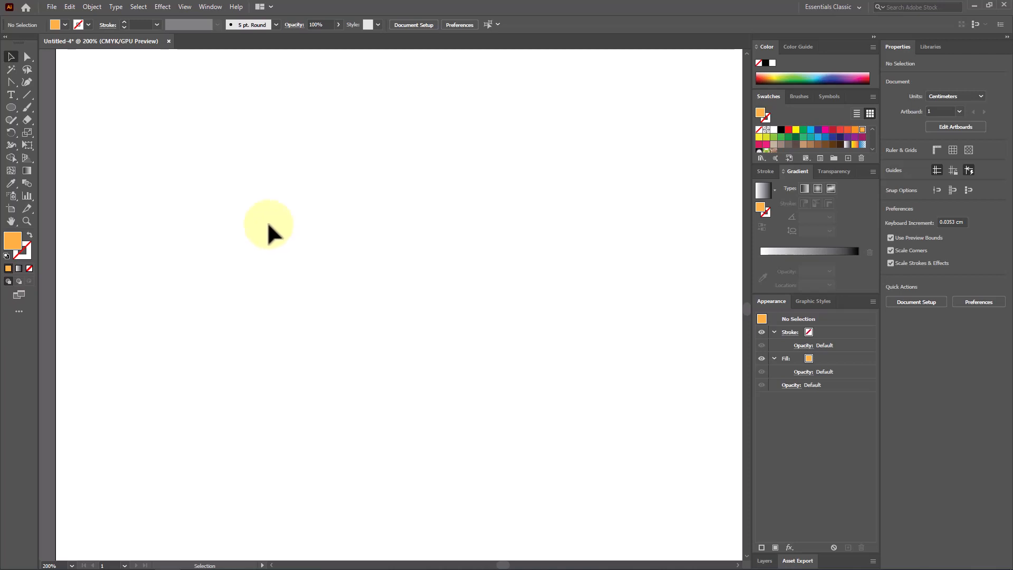
pyautogui.click(11, 108)
pyautogui.click(63, 107)
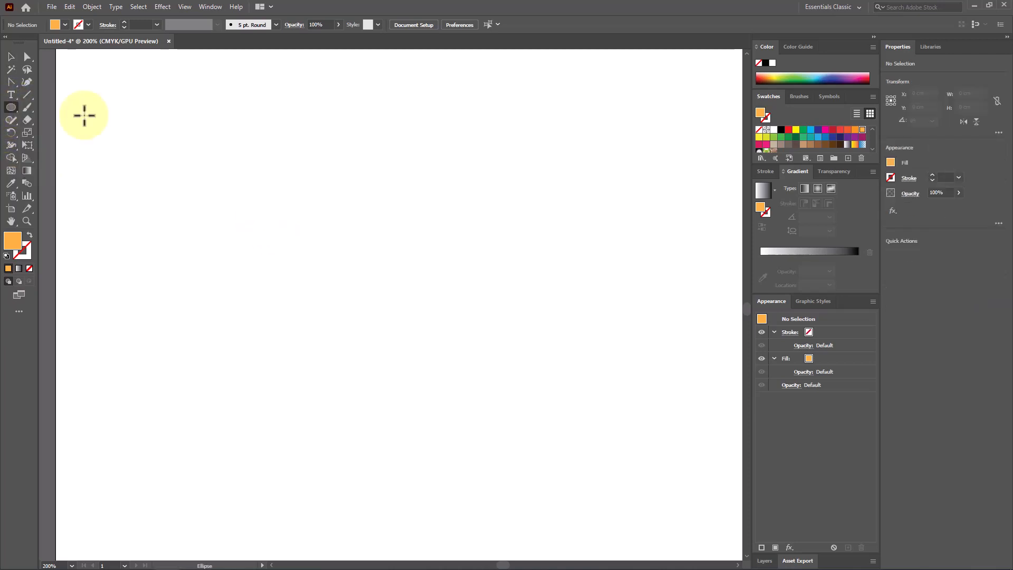
pyautogui.moveTo(305, 124); pyautogui.dragTo(568, 323)
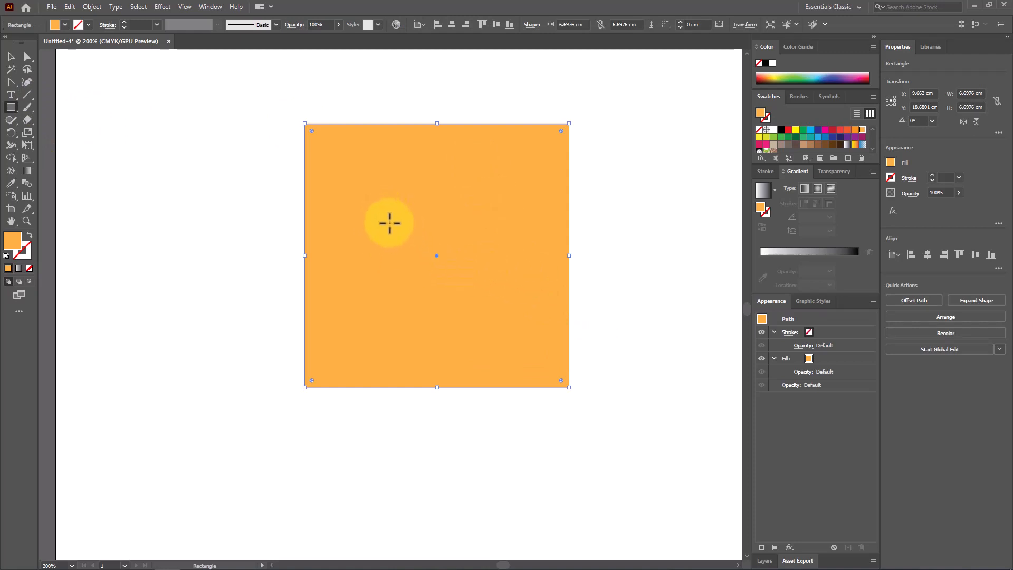
# Step: Draw a square about 2.09 cm wide near the middle of the orange square and fill it with dark blue
pyautogui.moveTo(399, 233); pyautogui.dragTo(475, 304)
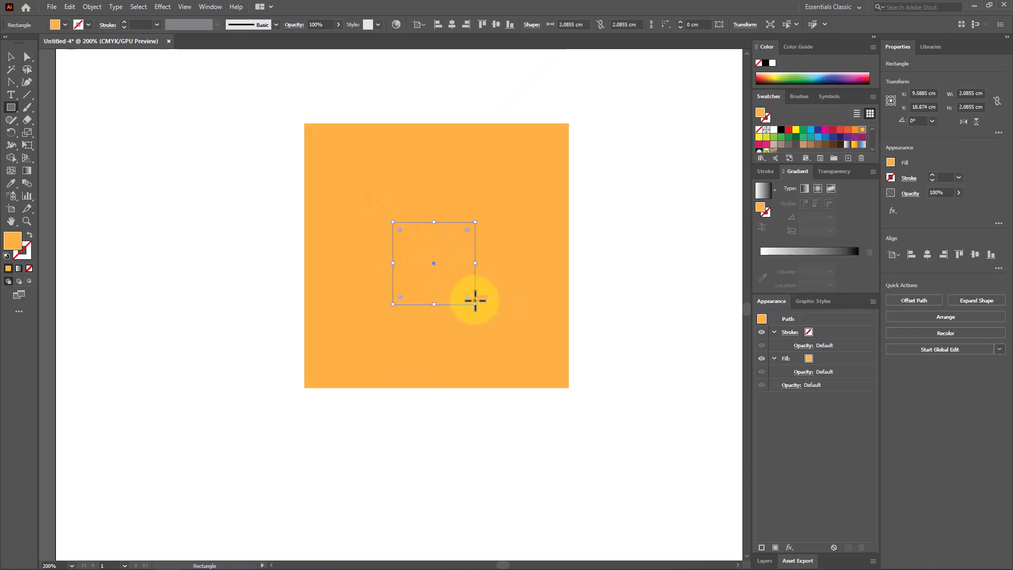
pyautogui.click(818, 130)
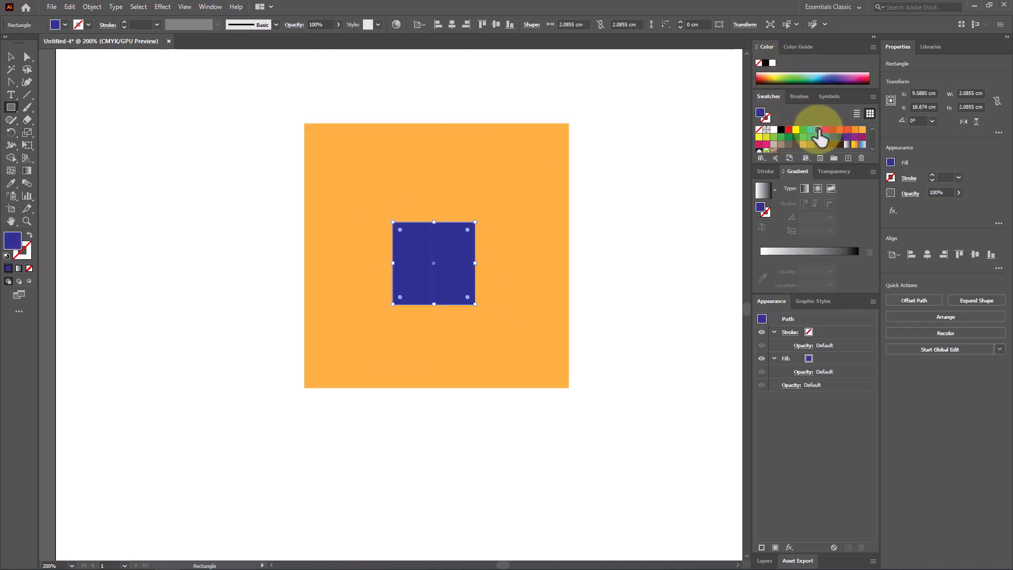
pyautogui.click(11, 56)
pyautogui.click(148, 147)
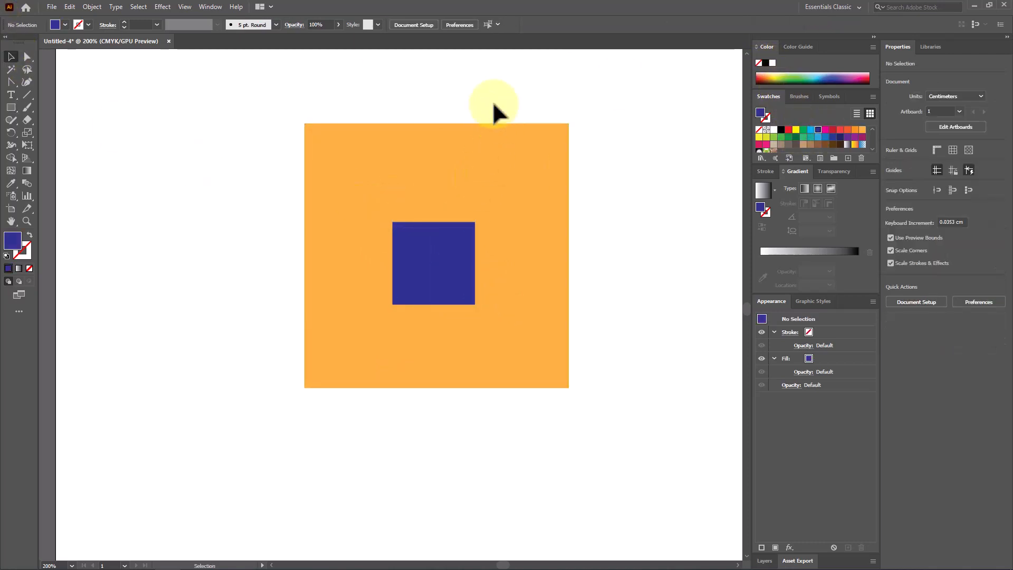
# Step: Align the blue and orange squares to each other's horizontal and vertical centres
pyautogui.click(451, 25)
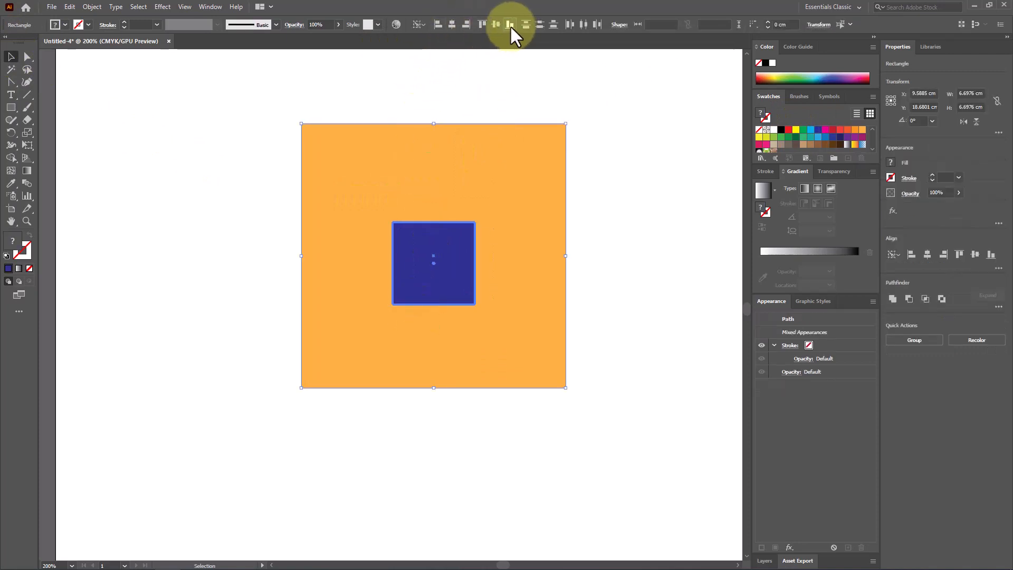
pyautogui.click(496, 24)
pyautogui.click(487, 96)
pyautogui.click(471, 172)
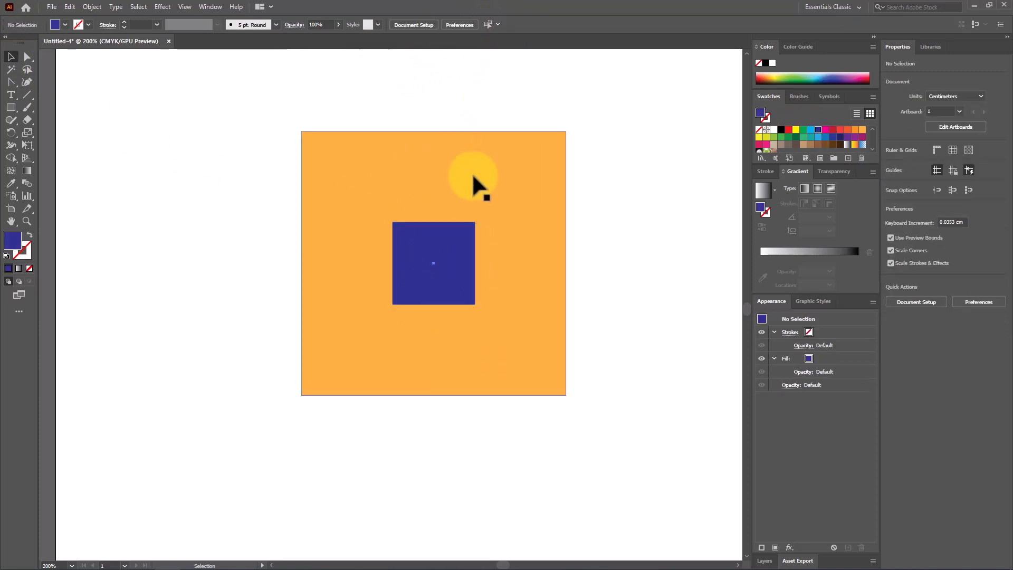
# Step: Blend the dark blue inner square with the orange outer square using the Blend tool
pyautogui.click(27, 183)
pyautogui.click(457, 250)
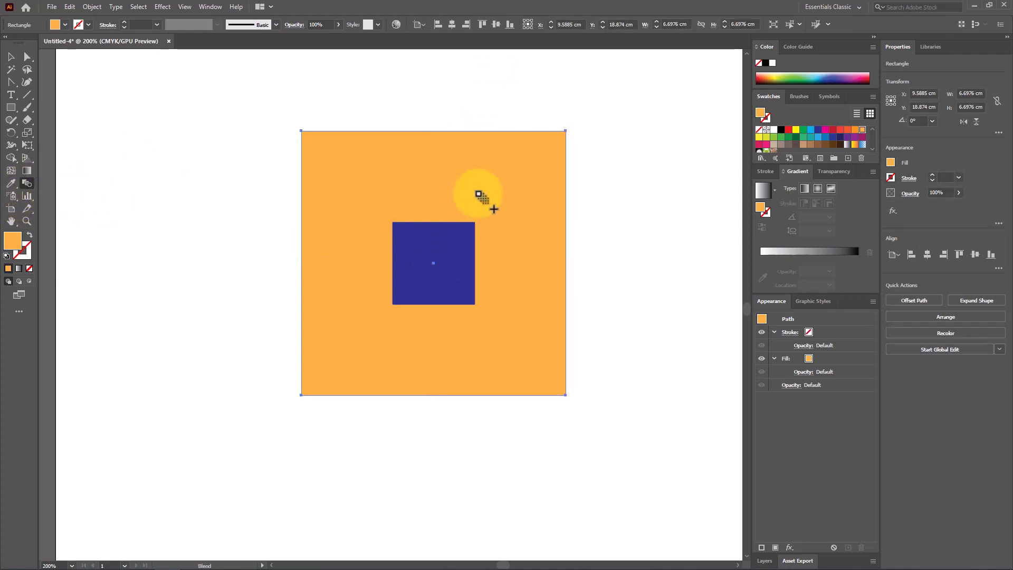
pyautogui.click(481, 198)
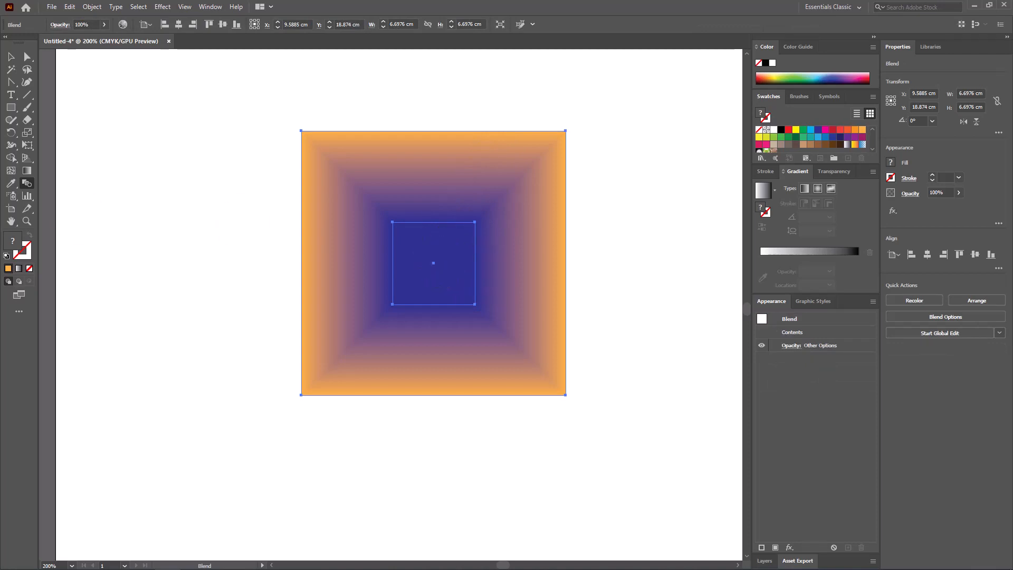
# Step: Set the square blend's spacing to 10 specified steps
pyautogui.doubleClick(28, 184)
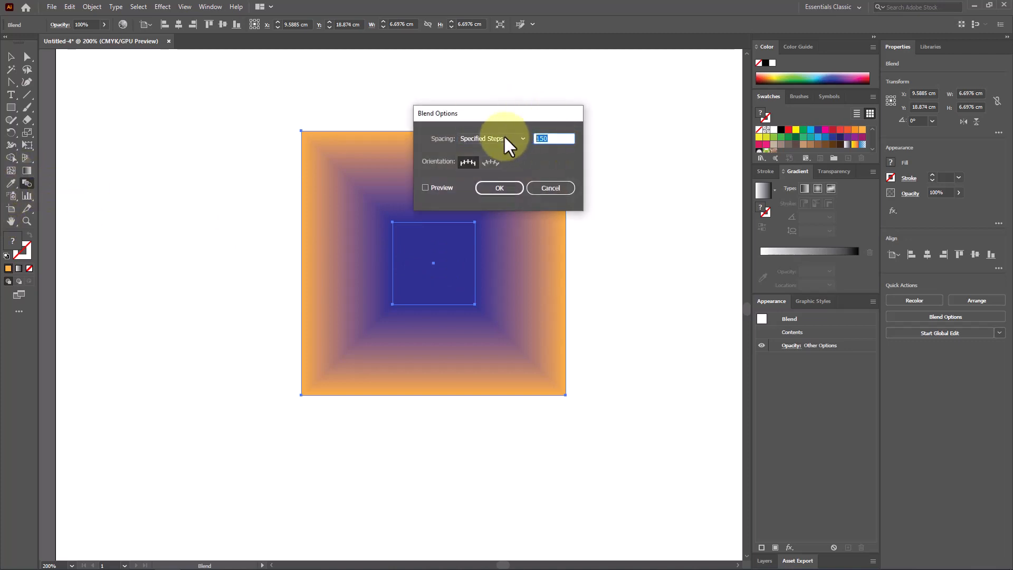
pyautogui.click(500, 189)
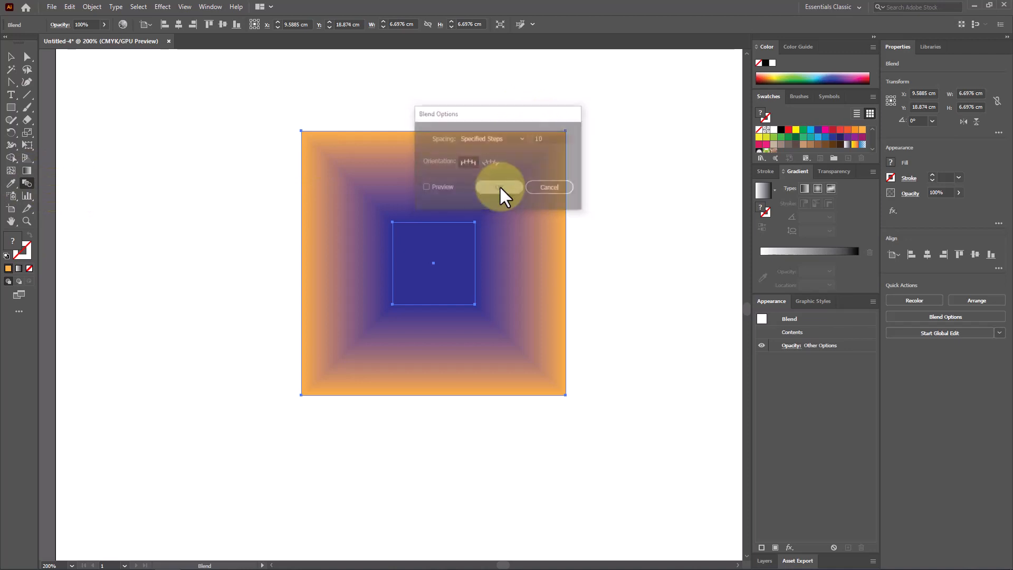
pyautogui.scroll(2, 479, 199)
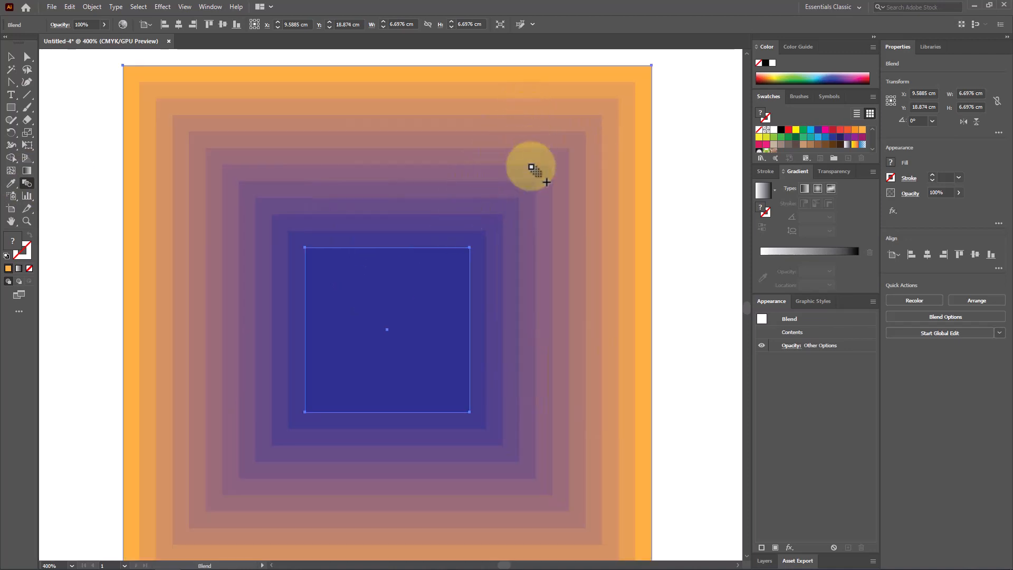
# Step: Expand the ten-step square blend with both Object and Fill included
pyautogui.scroll(-1, 350, 174)
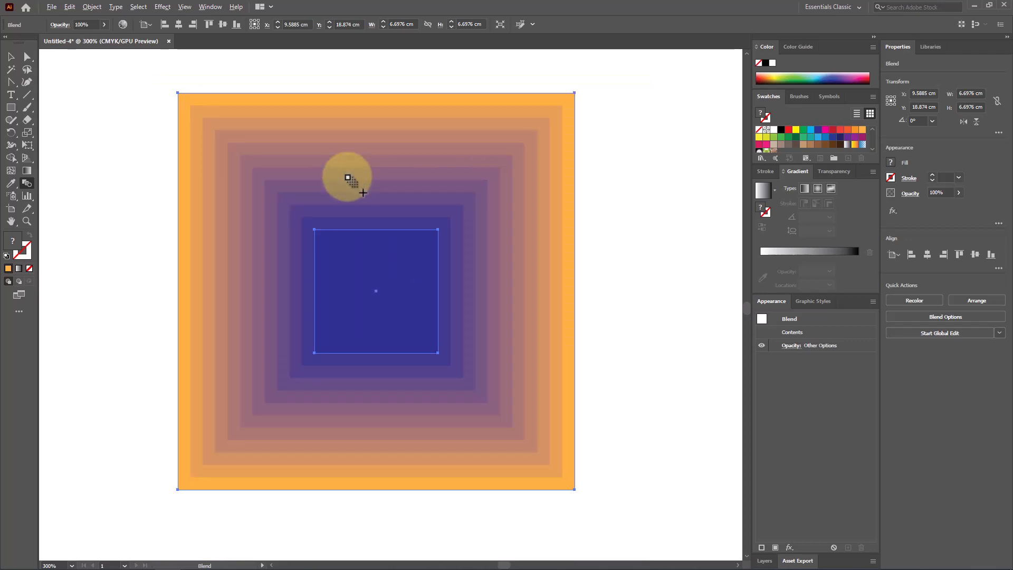
pyautogui.click(11, 57)
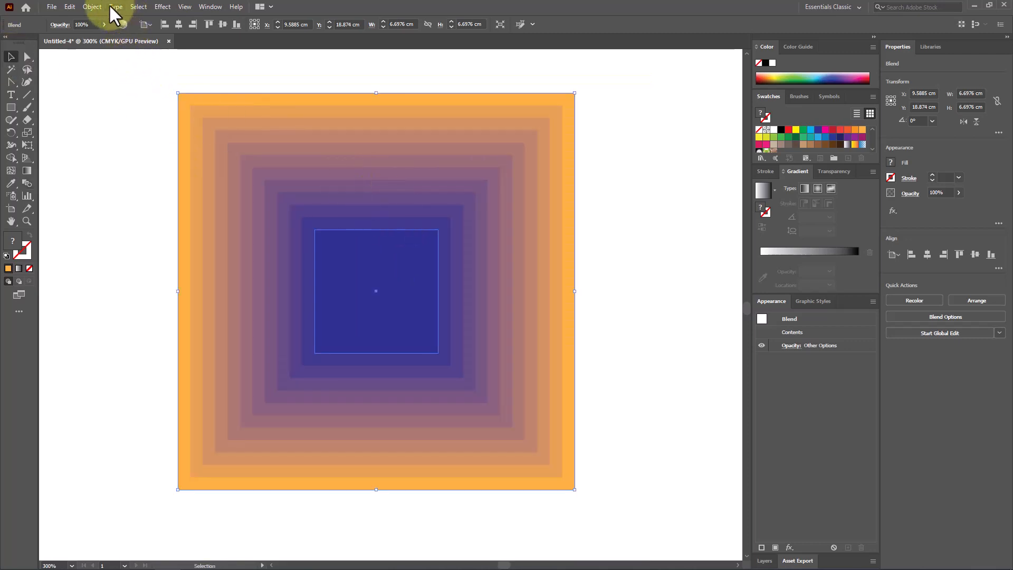
pyautogui.click(92, 7)
pyautogui.click(127, 128)
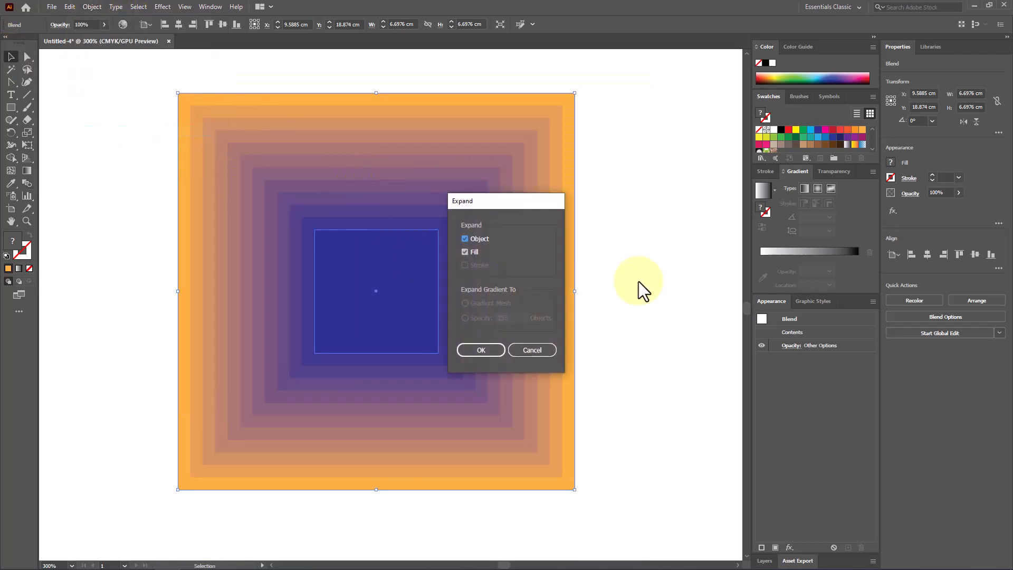
pyautogui.click(480, 346)
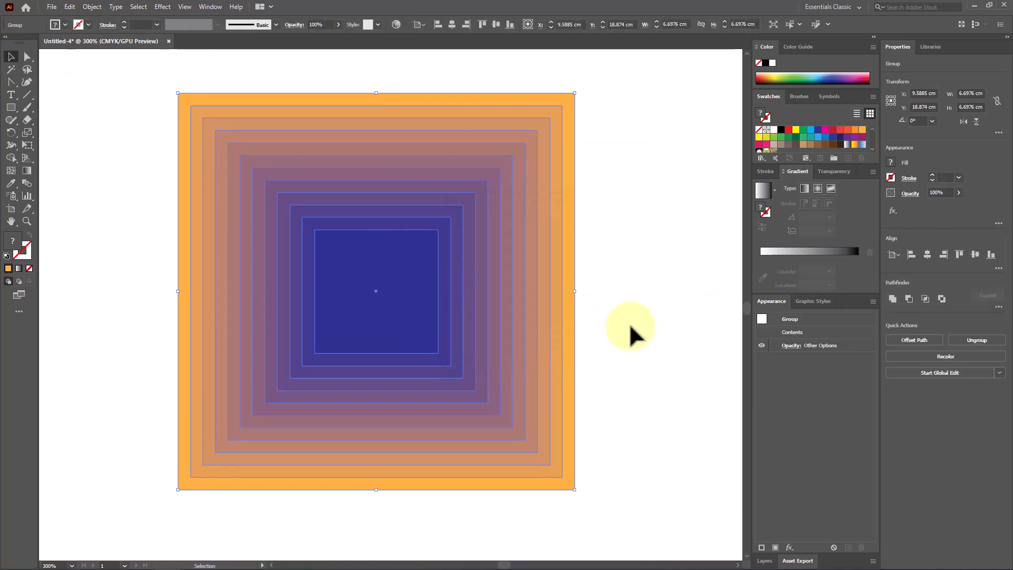
# Step: Ungroup the expanded square blend and clear the selection
pyautogui.rightClick(442, 296)
pyautogui.click(486, 384)
pyautogui.click(626, 350)
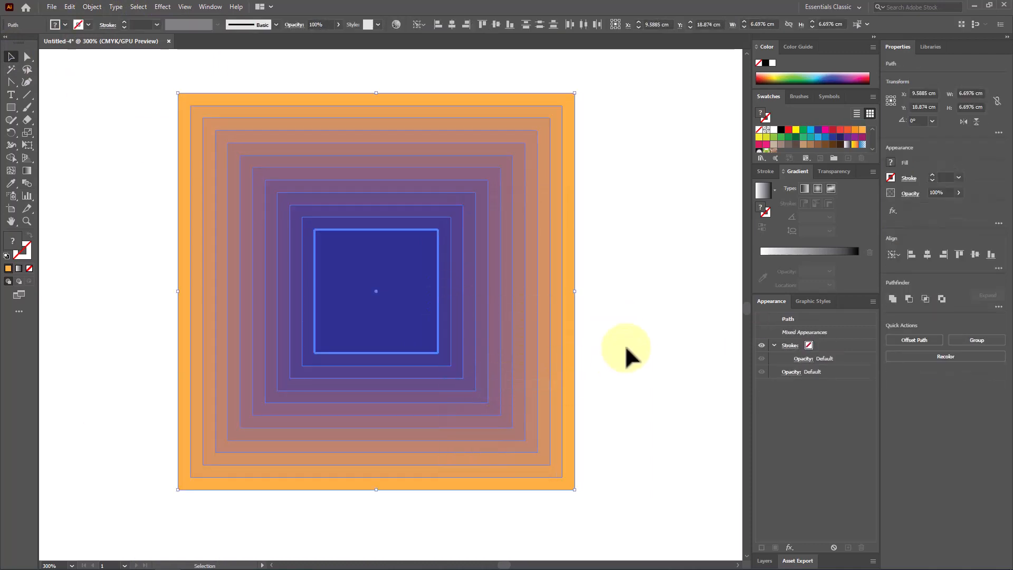
# Step: Move several of the ungrouped squares apart, including the dark blue centre square and the larger purple and orange ones
pyautogui.moveTo(462, 295); pyautogui.dragTo(512, 229)
pyautogui.moveTo(443, 358); pyautogui.dragTo(437, 432)
pyautogui.moveTo(505, 339); pyautogui.dragTo(610, 274)
pyautogui.moveTo(302, 236); pyautogui.dragTo(223, 163)
pyautogui.moveTo(235, 121); pyautogui.dragTo(242, 78)
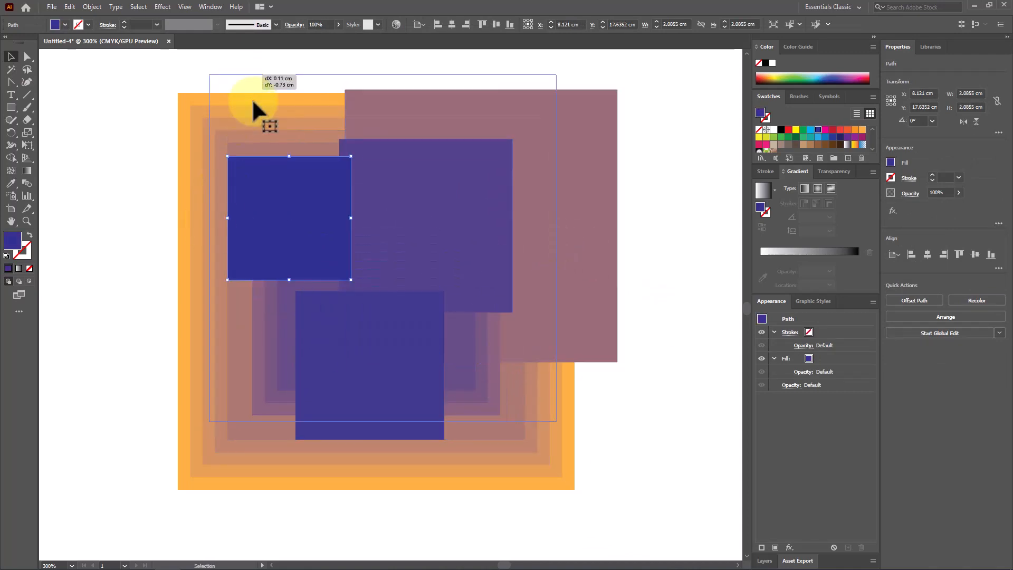
pyautogui.moveTo(539, 457); pyautogui.dragTo(593, 492)
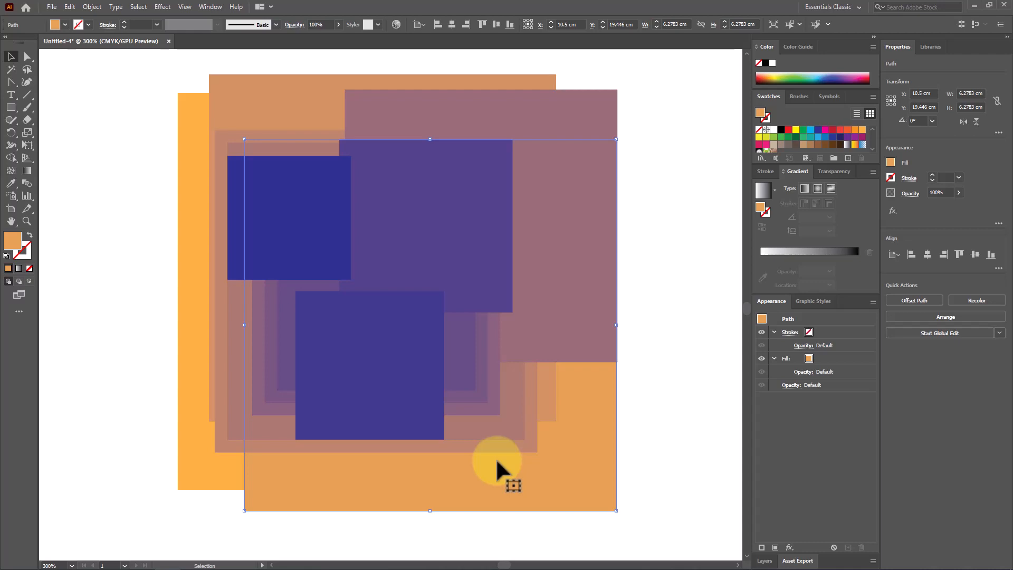
# Step: Undo the moves of the individual squares and the ungrouping
pyautogui.hotkey('ctrl', 'z')
pyautogui.hotkey('ctrl', 'z')
pyautogui.hotkey('ctrl', 'z')
pyautogui.hotkey('ctrl', 'z')
pyautogui.hotkey('ctrl', 'z')
pyautogui.hotkey('ctrl', 'z')
pyautogui.hotkey('ctrl', 'z')
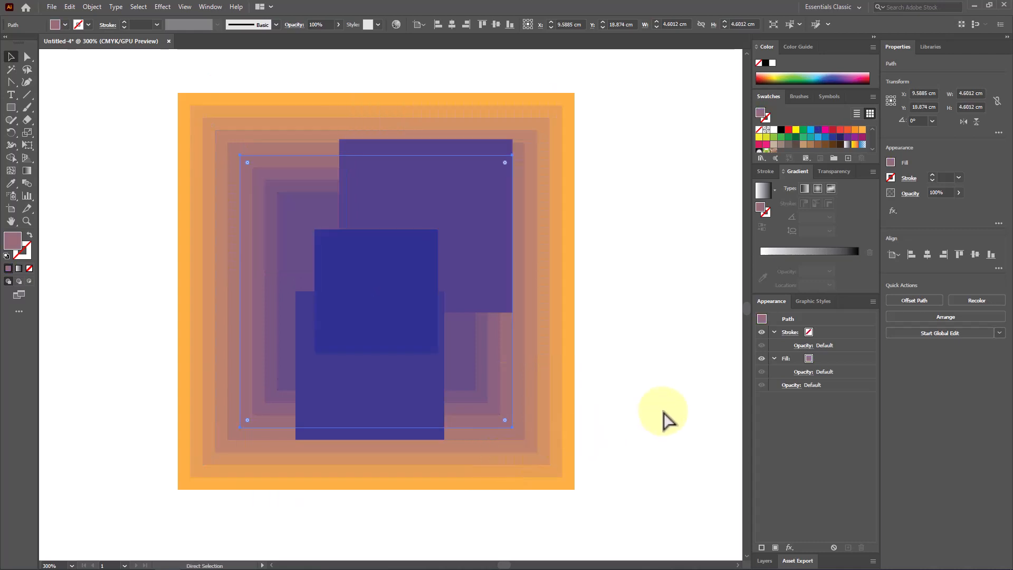
# Step: Ungroup the nested squares again, then test-move one mid-sized square and undo that move
pyautogui.press('v')
pyautogui.click(570, 267)
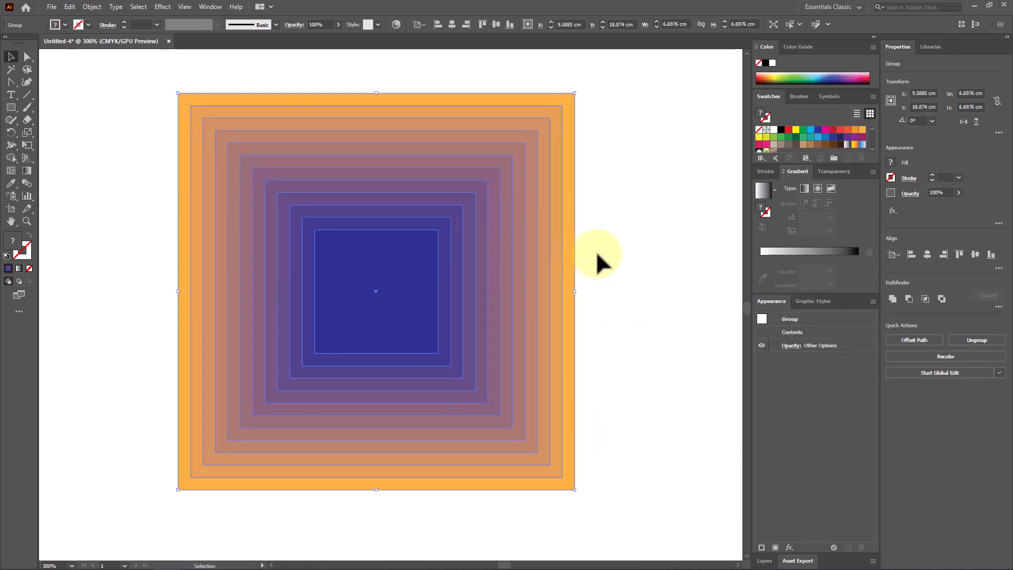
pyautogui.rightClick(498, 249)
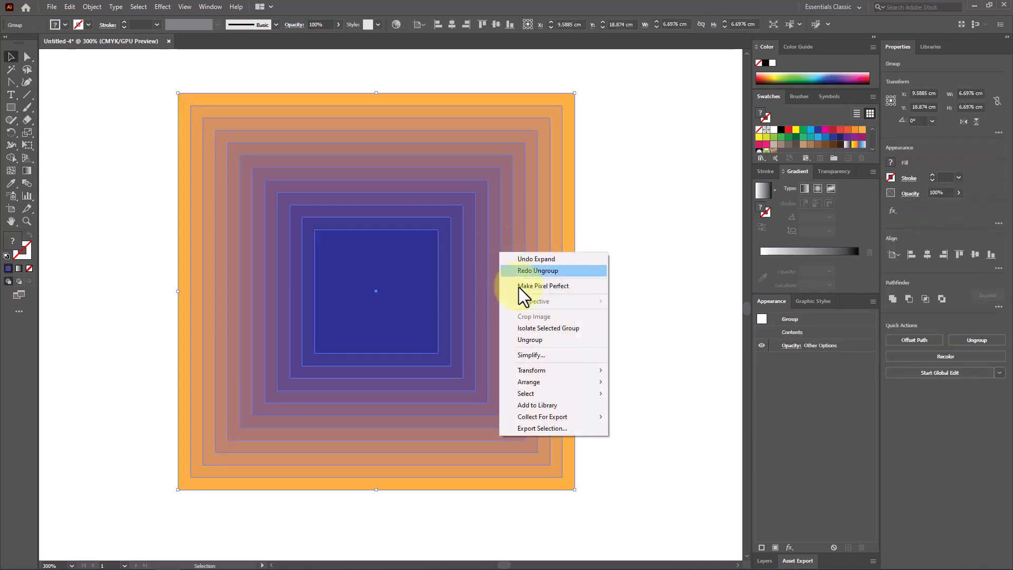
pyautogui.click(553, 339)
pyautogui.moveTo(520, 315); pyautogui.dragTo(567, 330)
pyautogui.hotkey('ctrl', 'z')
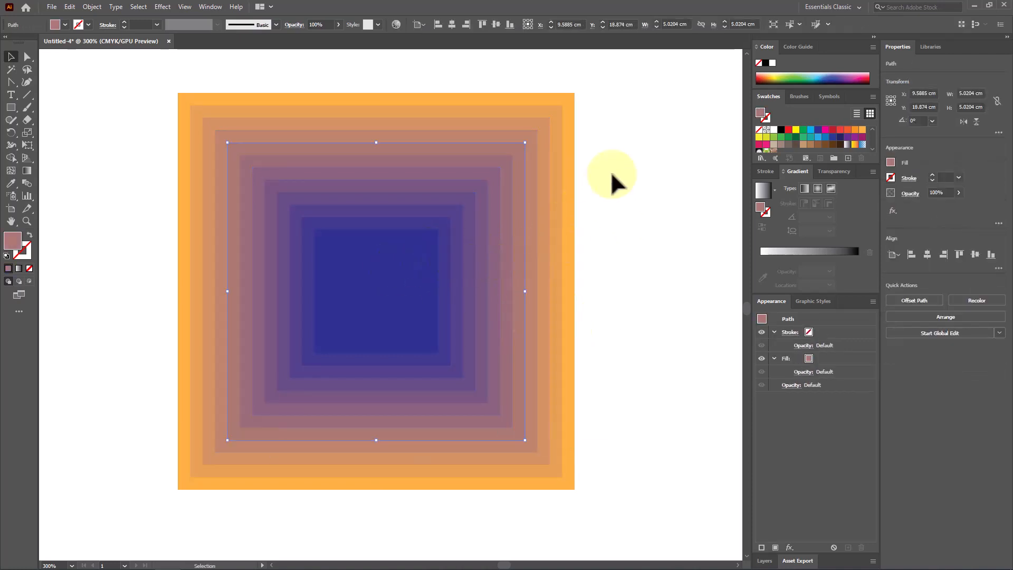
# Step: Select all the nested squares and split them with the Pathfinder Divide operation
pyautogui.moveTo(633, 151); pyautogui.dragTo(295, 362)
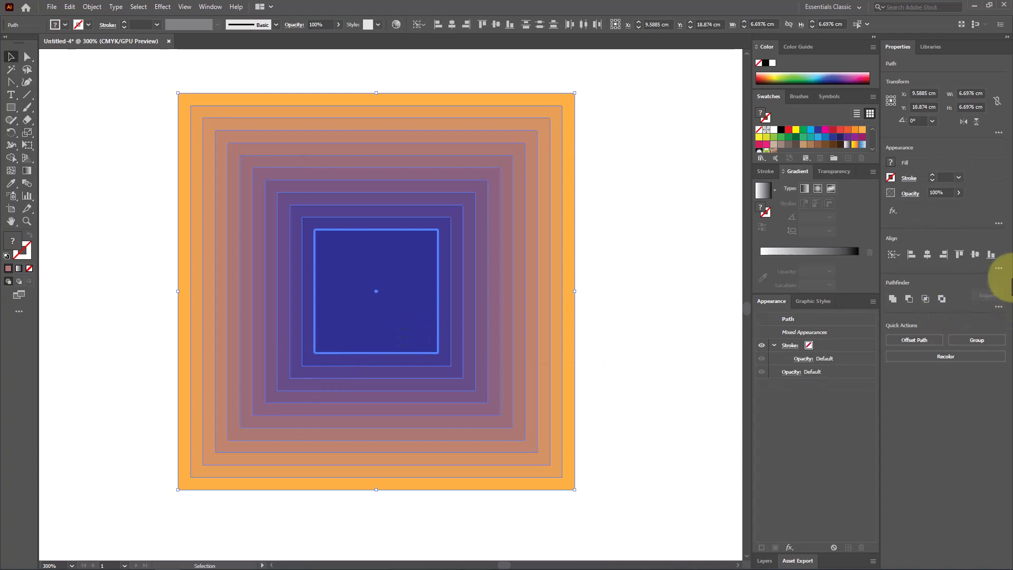
pyautogui.click(1000, 275)
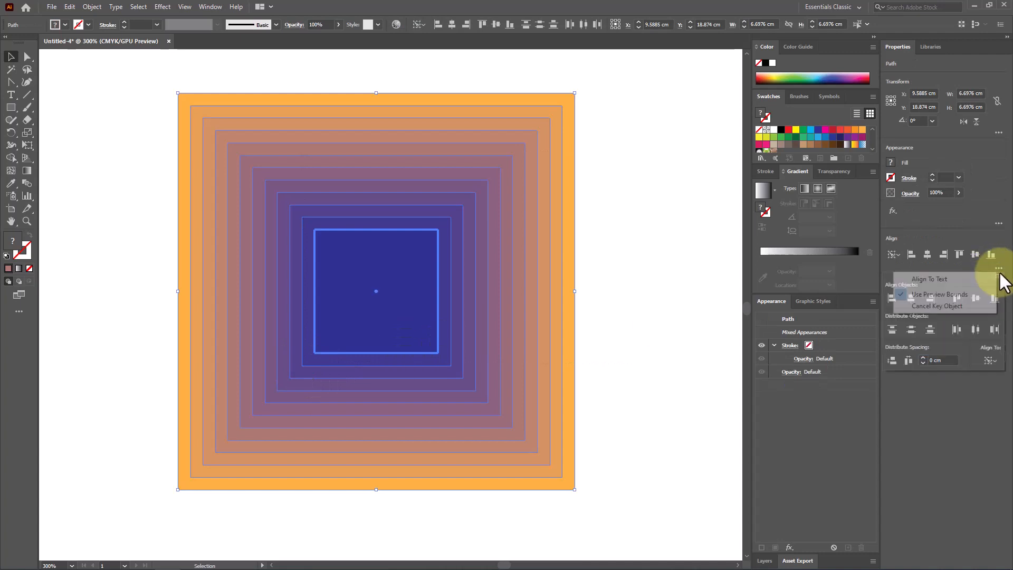
pyautogui.click(998, 269)
pyautogui.click(999, 308)
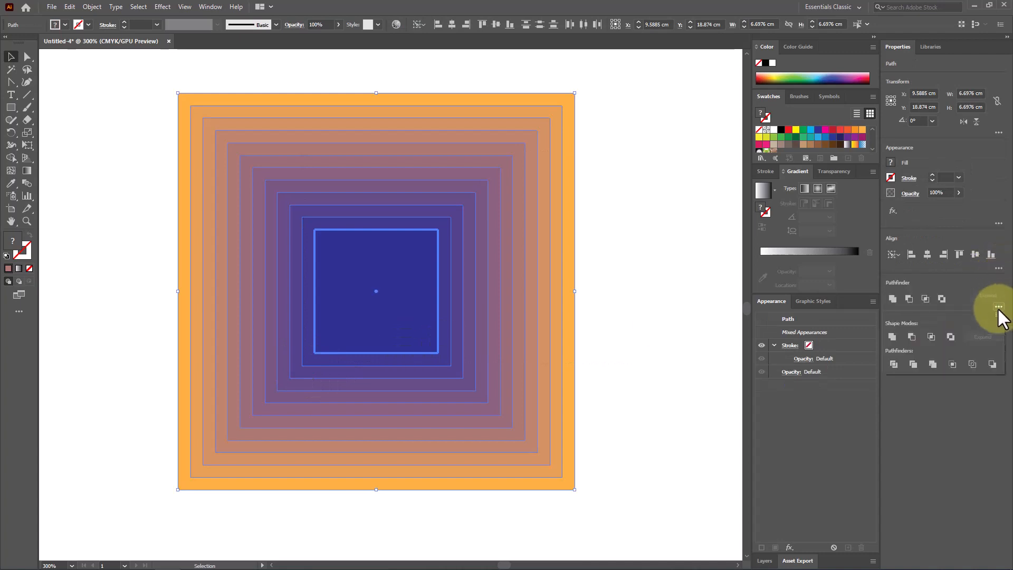
pyautogui.click(894, 363)
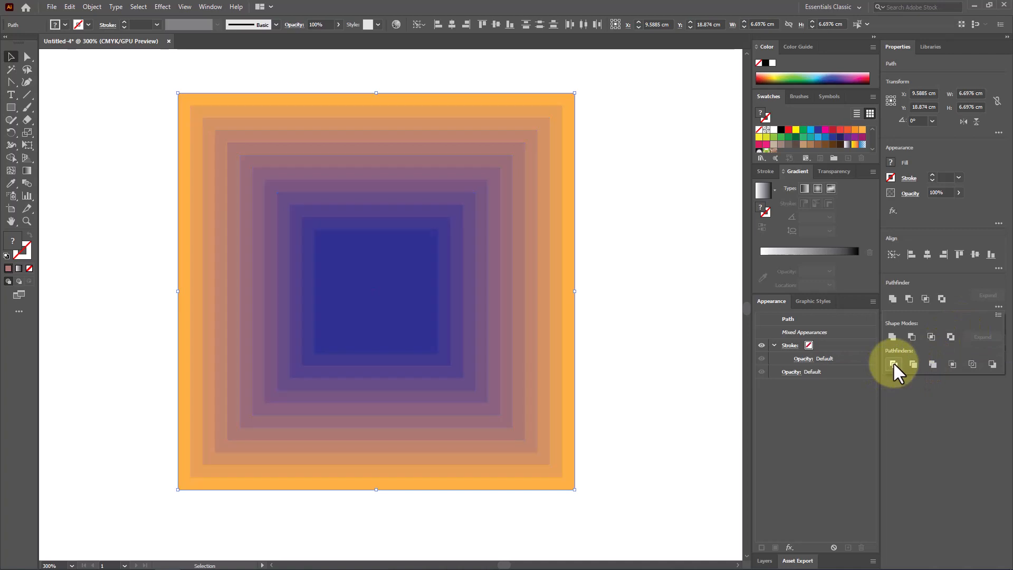
pyautogui.click(619, 292)
# Step: Ungroup the divided squares into separate frame pieces
pyautogui.click(507, 299)
pyautogui.rightClick(510, 303)
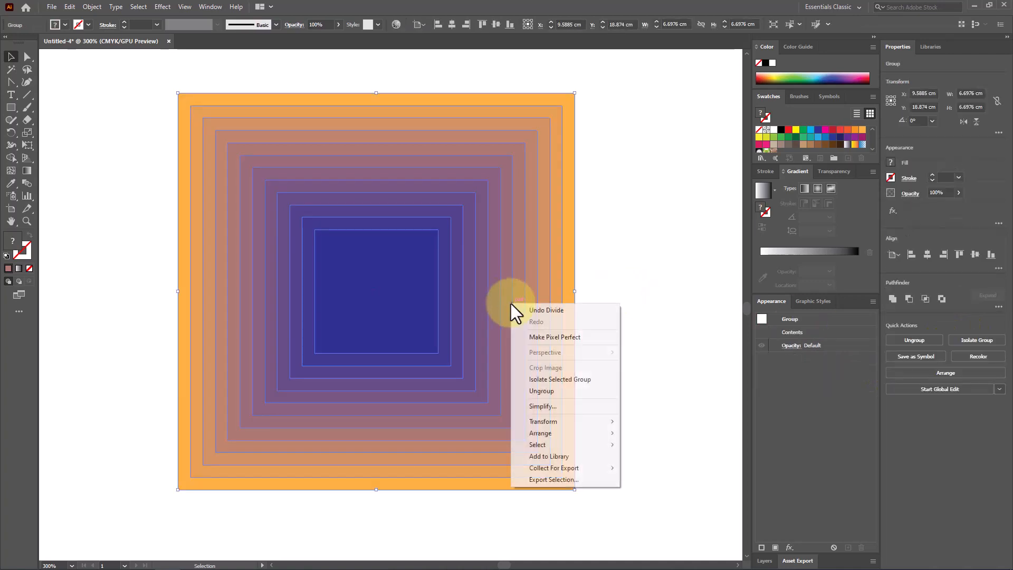
pyautogui.click(558, 389)
pyautogui.click(610, 365)
# Step: Move the outer orange frame, several inner frames and the solid dark blue centre square apart from each other
pyautogui.moveTo(574, 336); pyautogui.dragTo(691, 390)
pyautogui.moveTo(522, 347); pyautogui.dragTo(605, 417)
pyautogui.moveTo(488, 320); pyautogui.dragTo(557, 409)
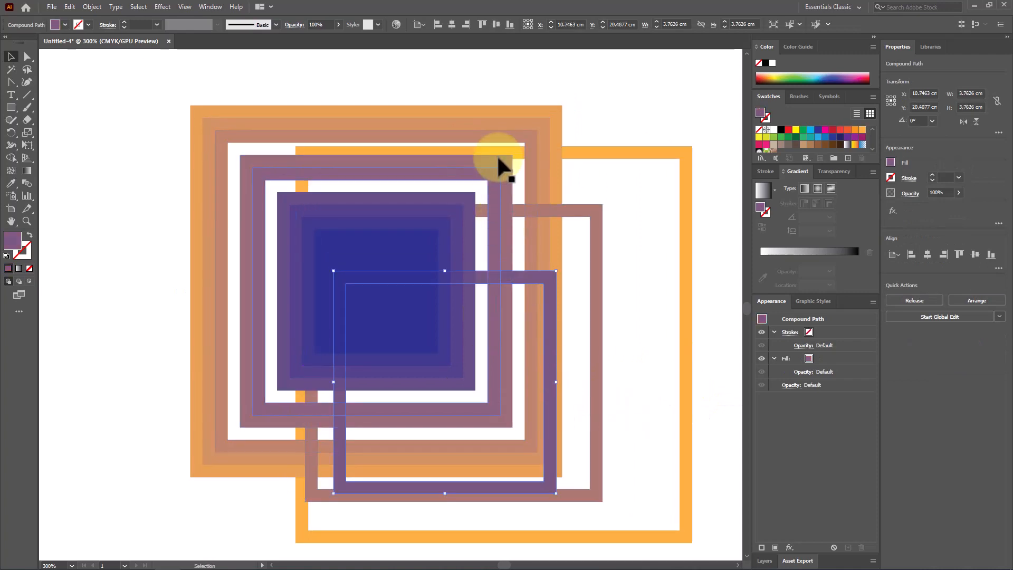
pyautogui.moveTo(507, 161); pyautogui.dragTo(525, 95)
pyautogui.moveTo(460, 120); pyautogui.dragTo(460, 94)
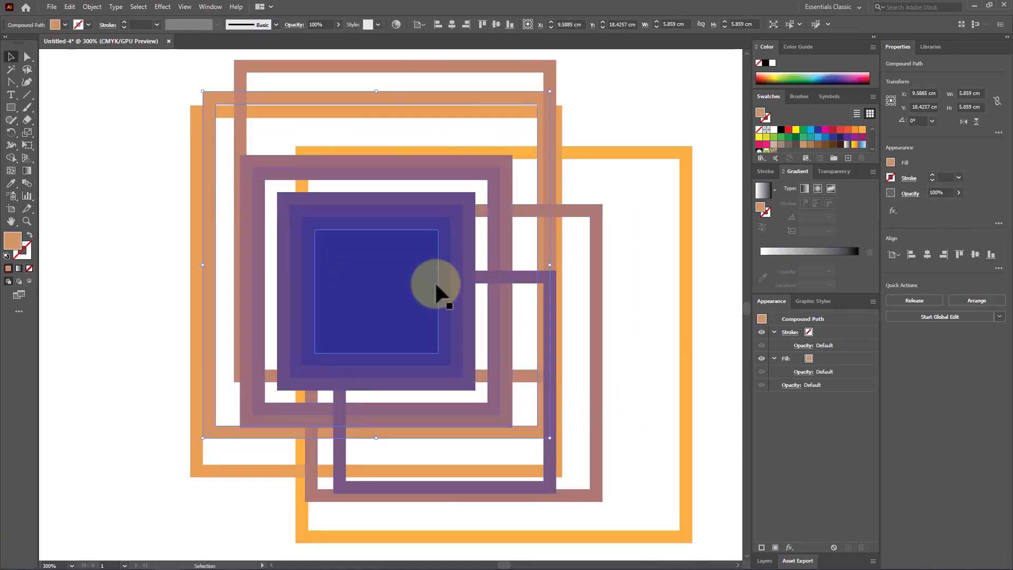
pyautogui.moveTo(433, 286); pyautogui.dragTo(261, 303)
pyautogui.moveTo(392, 281); pyautogui.dragTo(416, 264)
# Step: Select all the scattered frames and the blue square and delete them
pyautogui.click(591, 135)
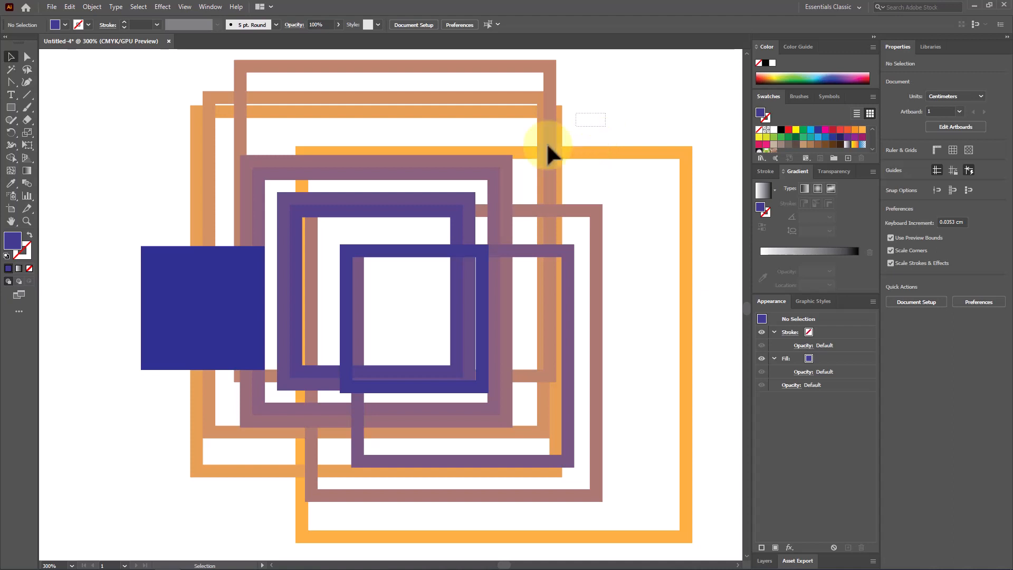
pyautogui.moveTo(547, 147); pyautogui.dragTo(163, 388)
pyautogui.press('Delete')
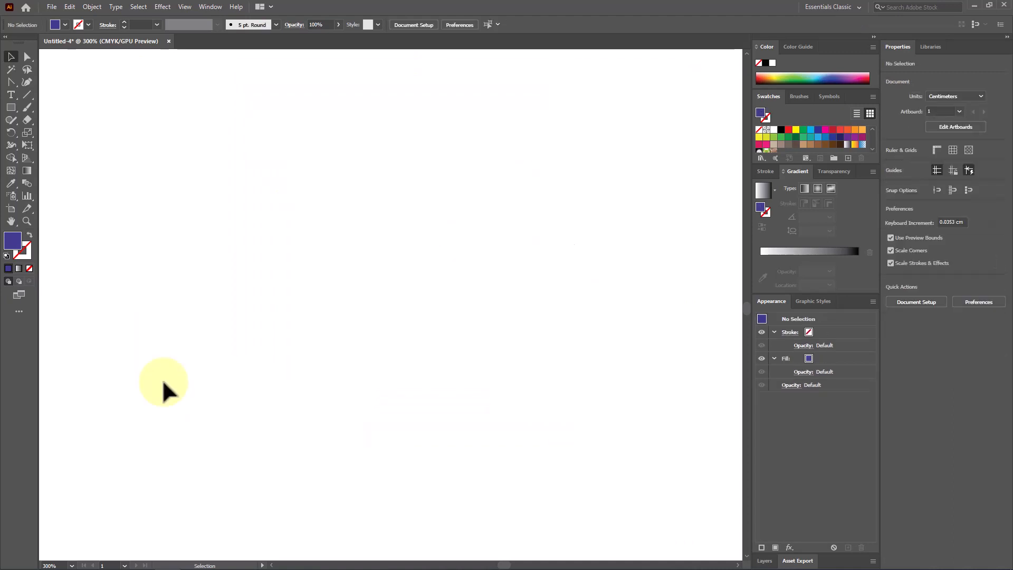
pyautogui.click(92, 7)
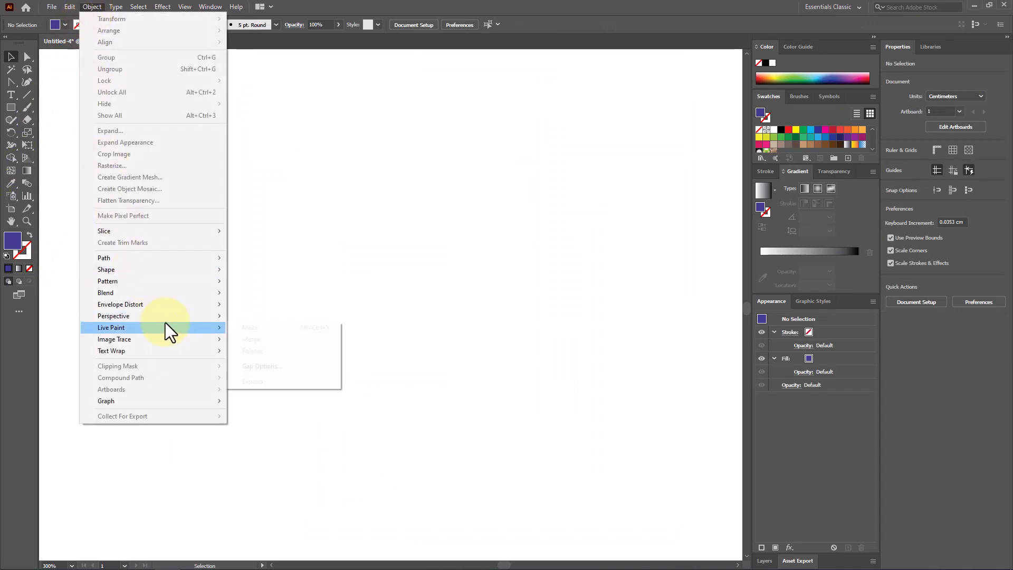
pyautogui.moveTo(183, 294)
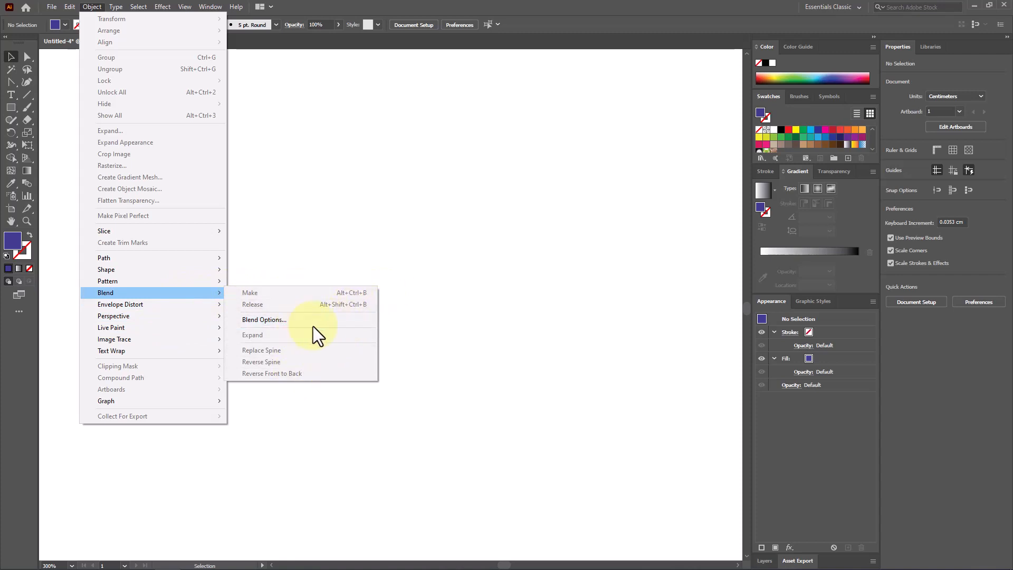
pyautogui.click(521, 381)
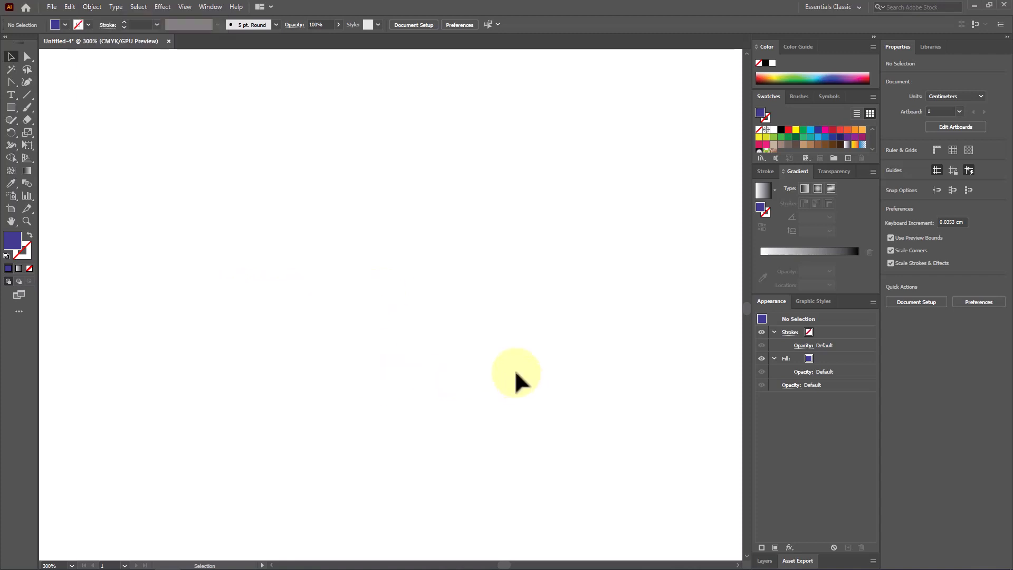
# Step: Draw a dark blue circle about 1.54 cm wide in the upper-left area of the empty canvas
pyautogui.click(8, 107)
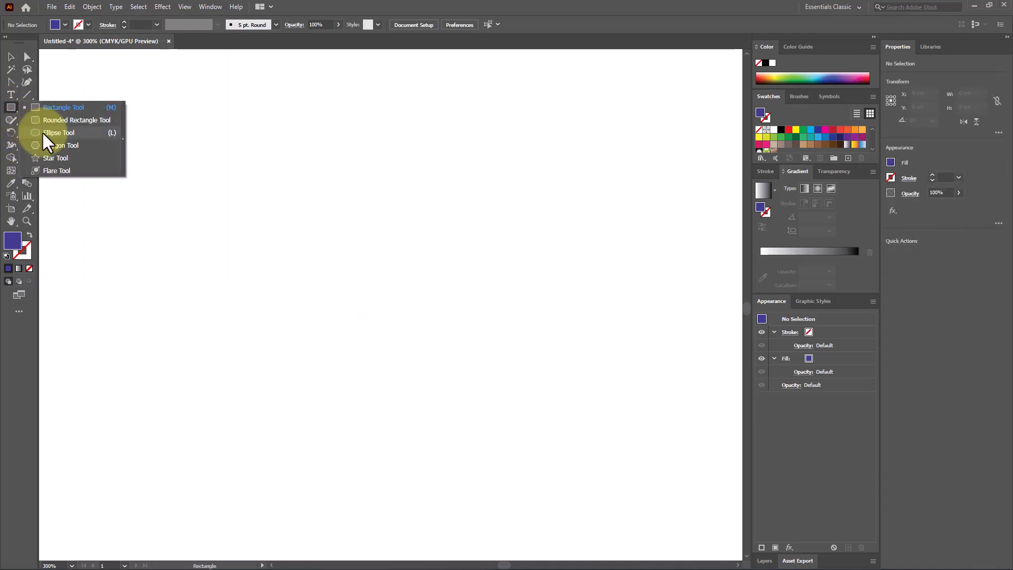
pyautogui.click(45, 135)
pyautogui.moveTo(167, 174); pyautogui.dragTo(258, 266)
# Step: Duplicate the blue circle about 5.24 cm horizontally to its right and fill the copy with green
pyautogui.click(12, 56)
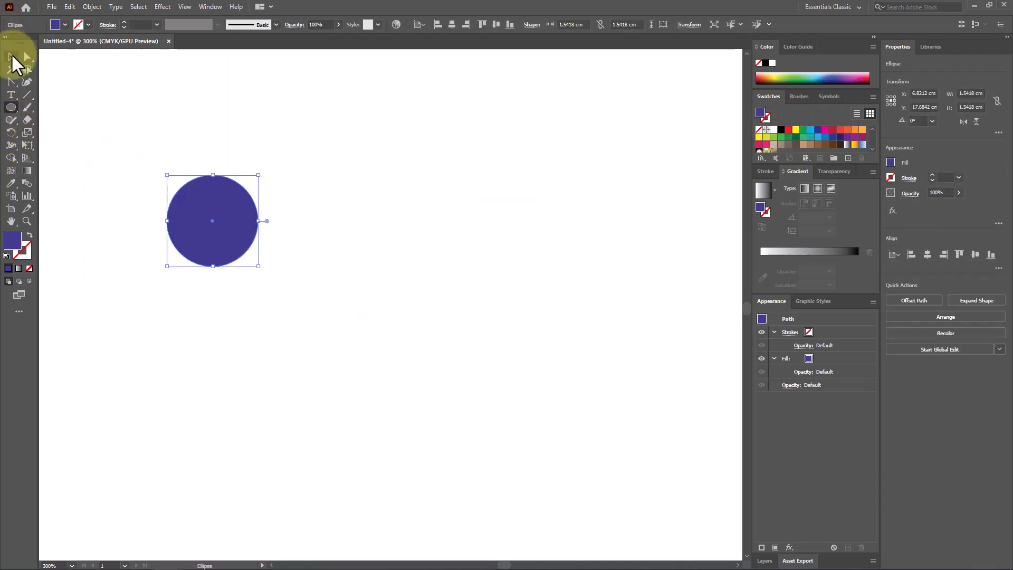
pyautogui.moveTo(227, 197); pyautogui.dragTo(546, 224)
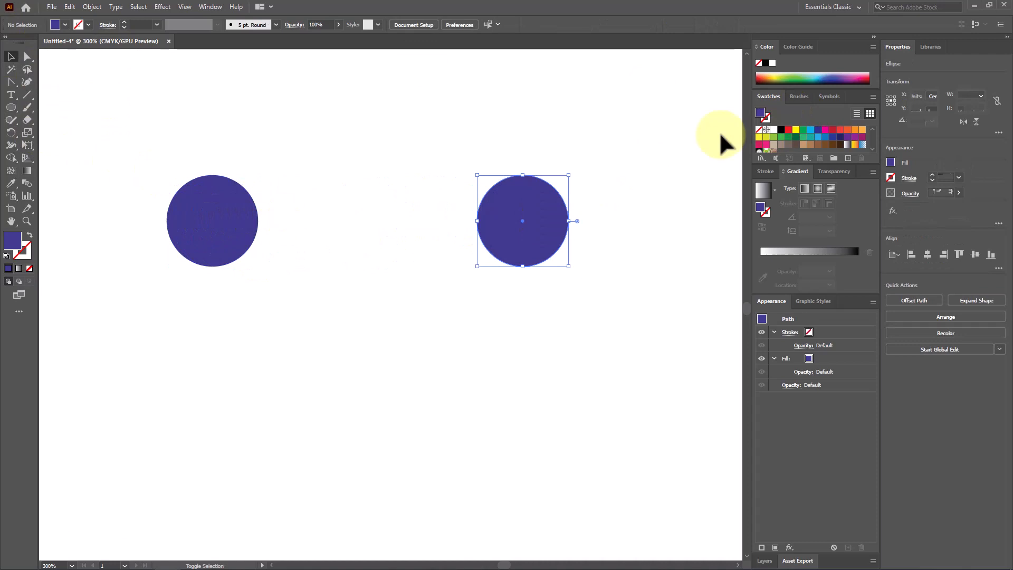
pyautogui.click(803, 129)
pyautogui.click(736, 167)
# Step: Select the blue and green circles and make a blend between them with the Blend Make command
pyautogui.moveTo(566, 132); pyautogui.dragTo(211, 249)
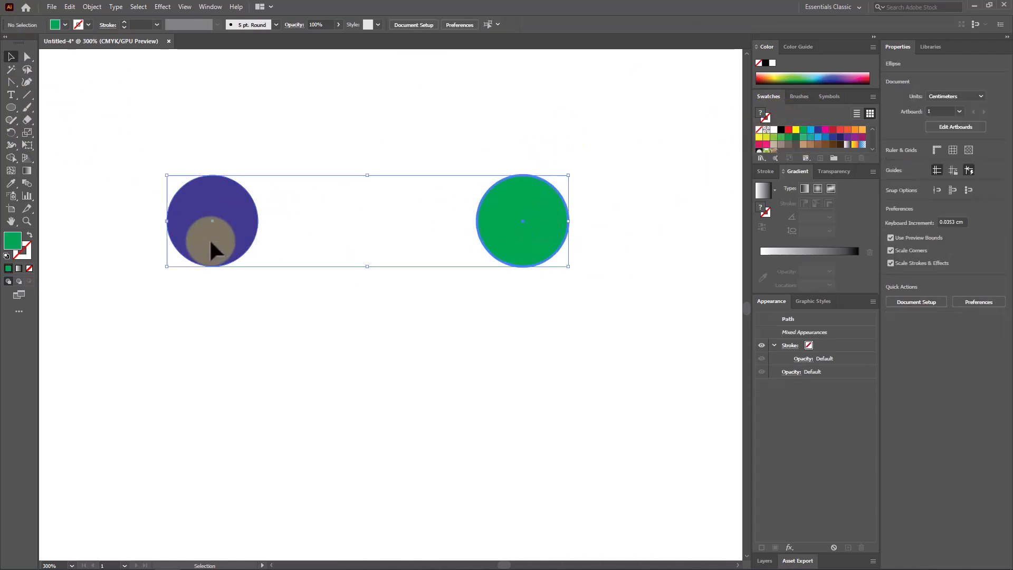
pyautogui.click(100, 7)
pyautogui.moveTo(195, 294)
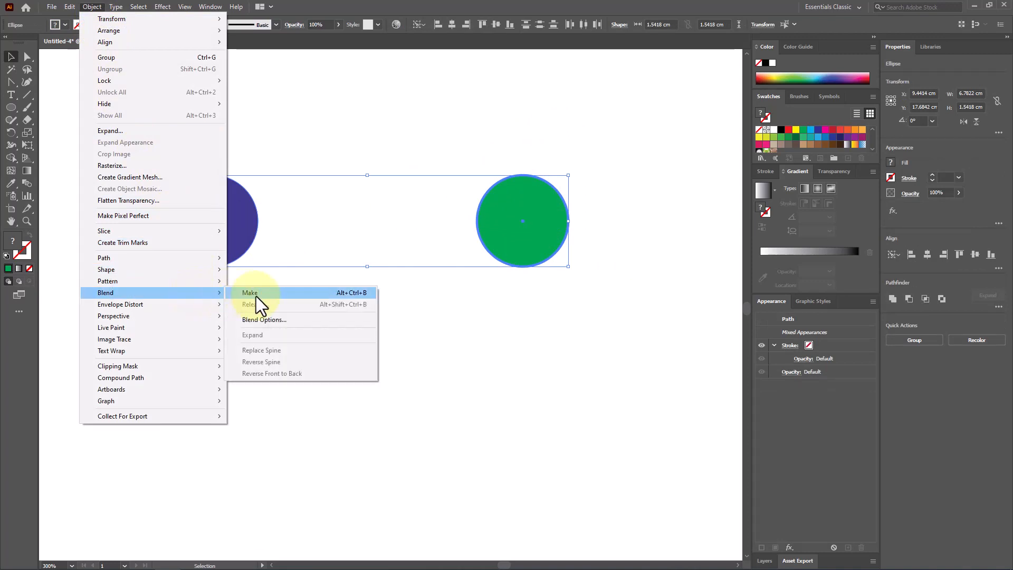
pyautogui.click(349, 297)
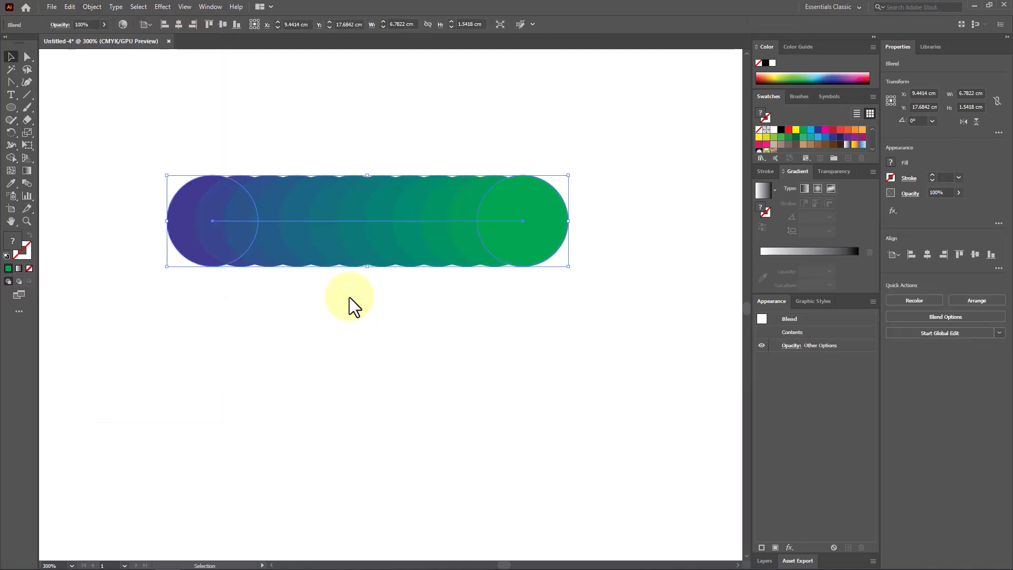
# Step: Release the blend between the blue and green circles
pyautogui.click(91, 7)
pyautogui.moveTo(183, 293)
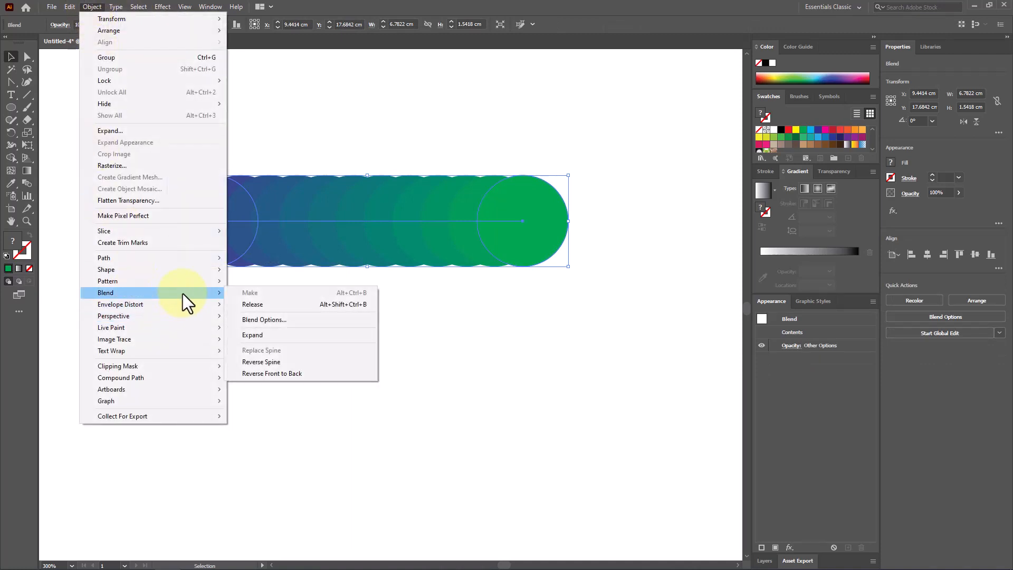
pyautogui.click(292, 306)
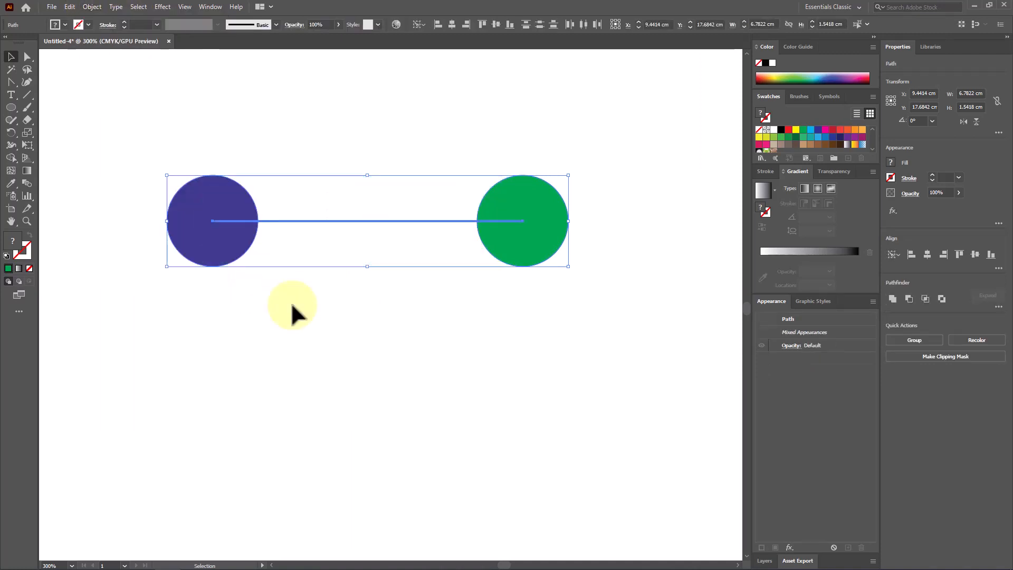
pyautogui.click(292, 305)
# Step: Move the released blue circle down and back near its place, then select the leftover path between the circles
pyautogui.moveTo(205, 217); pyautogui.dragTo(220, 296)
pyautogui.moveTo(219, 295); pyautogui.dragTo(200, 228)
pyautogui.moveTo(370, 172); pyautogui.dragTo(350, 312)
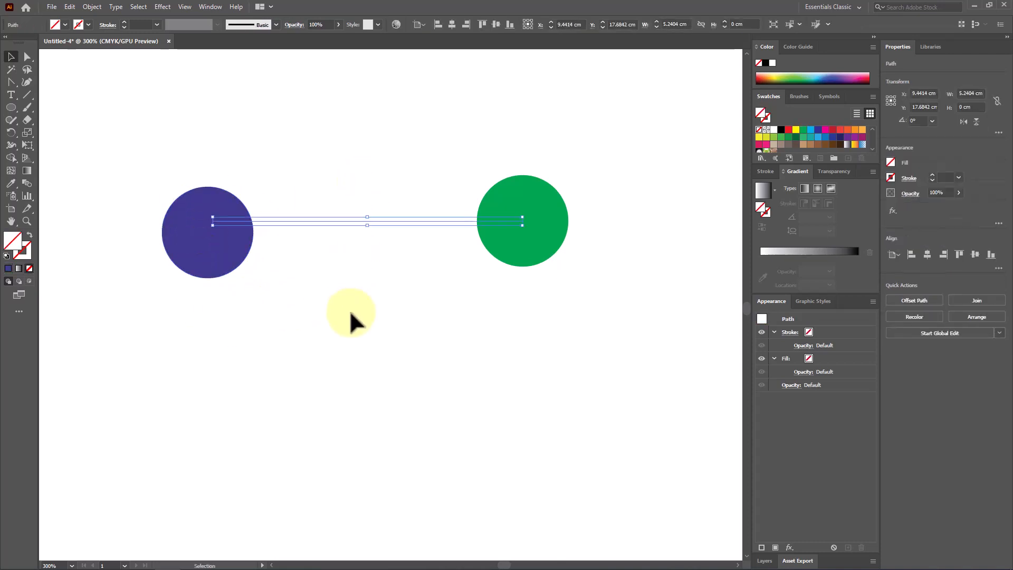
# Step: Undo the blue circle's moves and the release of the circle blend
pyautogui.hotkey('ctrl', 'z')
pyautogui.hotkey('ctrl', 'z')
pyautogui.hotkey('ctrl', 'z')
pyautogui.hotkey('ctrl', 'z')
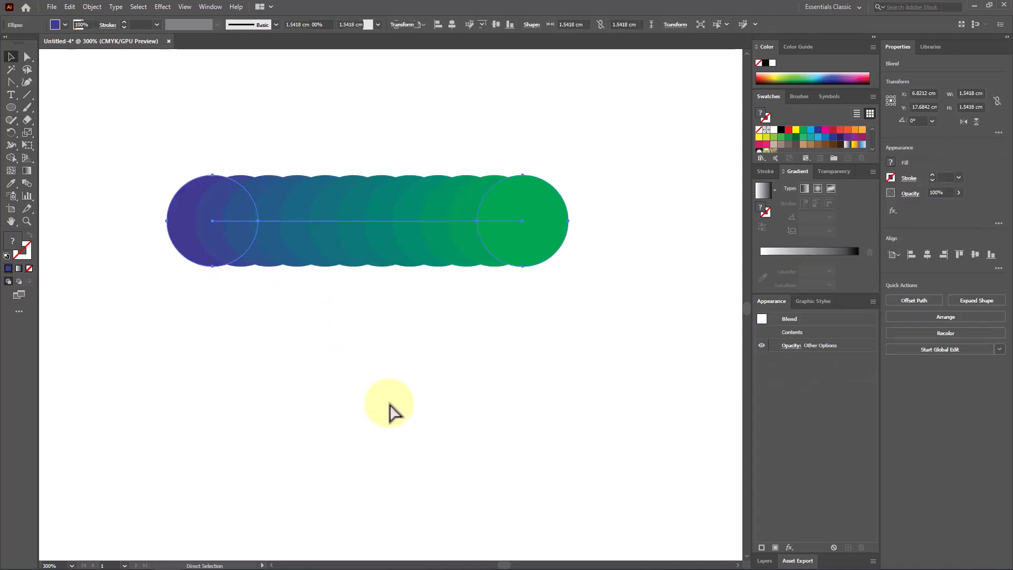
# Step: Open the blend options for the circle blend and preview it with Smooth Color spacing
pyautogui.click(93, 6)
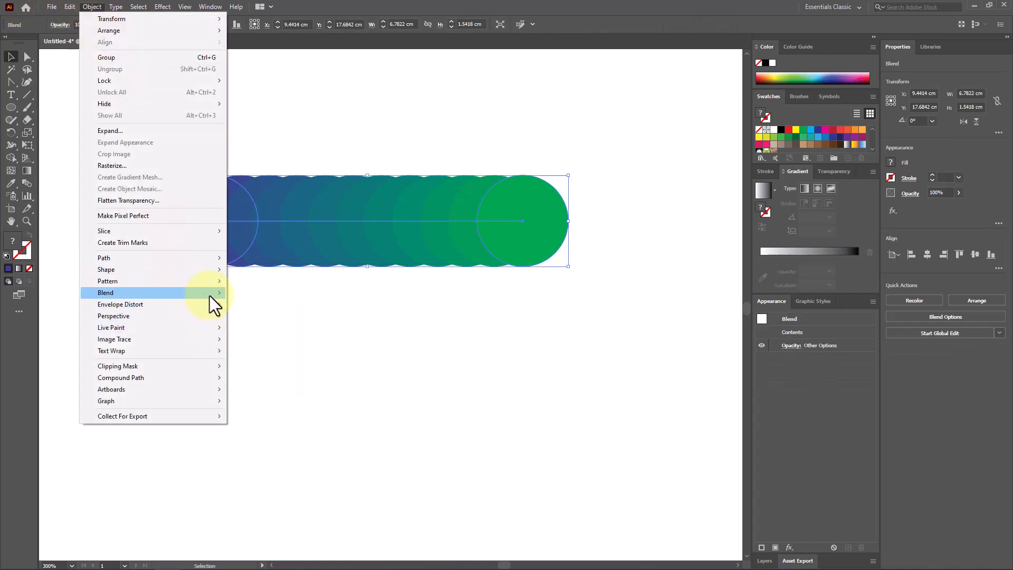
pyautogui.moveTo(210, 293)
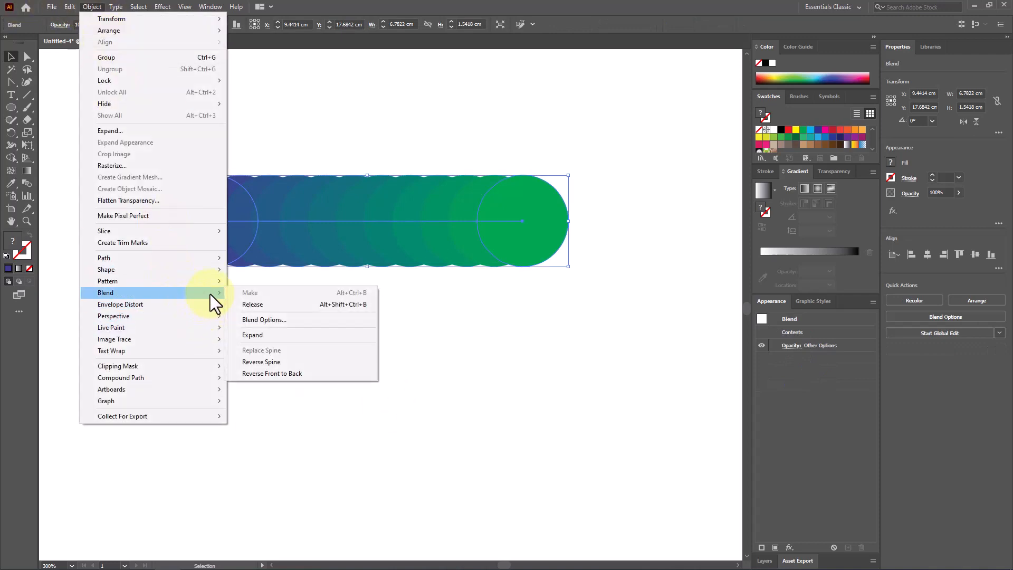
pyautogui.click(310, 320)
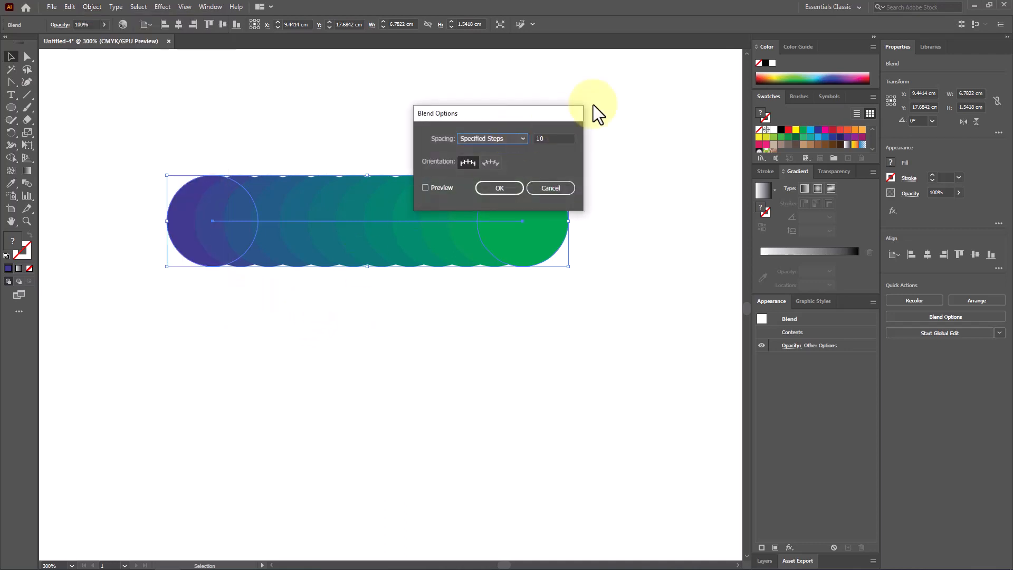
pyautogui.click(494, 137)
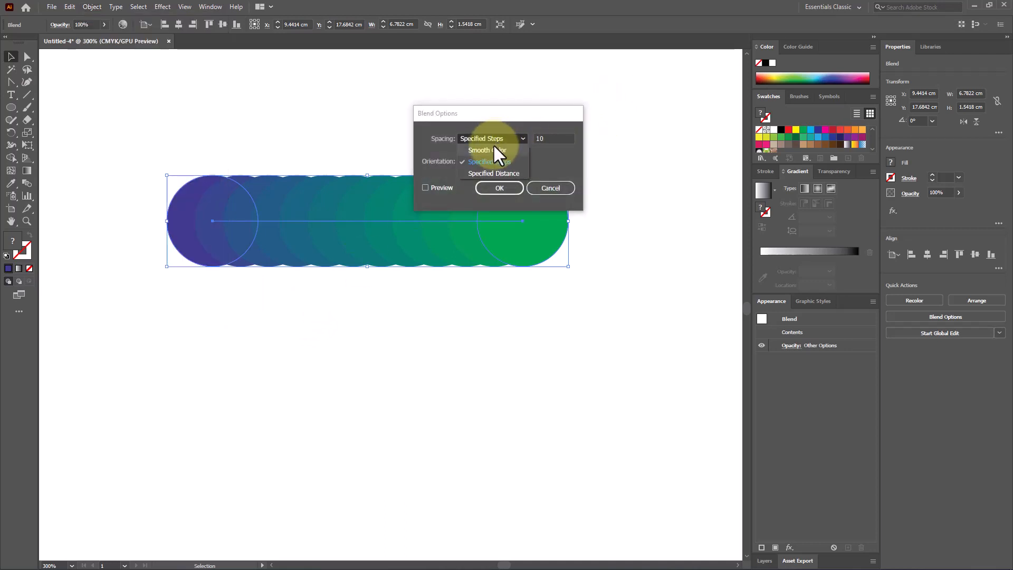
pyautogui.click(492, 146)
pyautogui.click(425, 187)
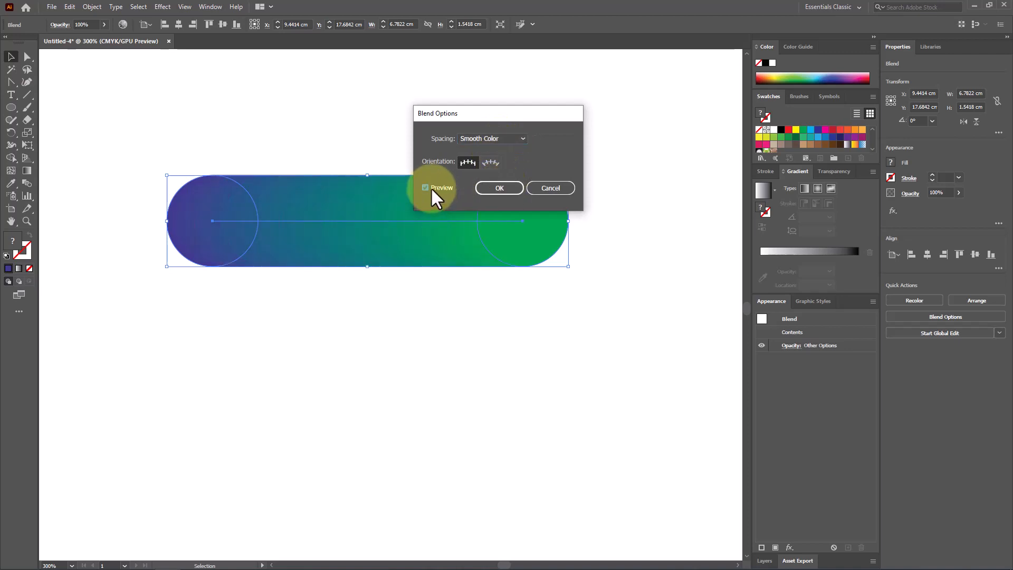
# Step: Set the circle blend's spacing to Specified Steps with 20 steps and apply it
pyautogui.click(478, 139)
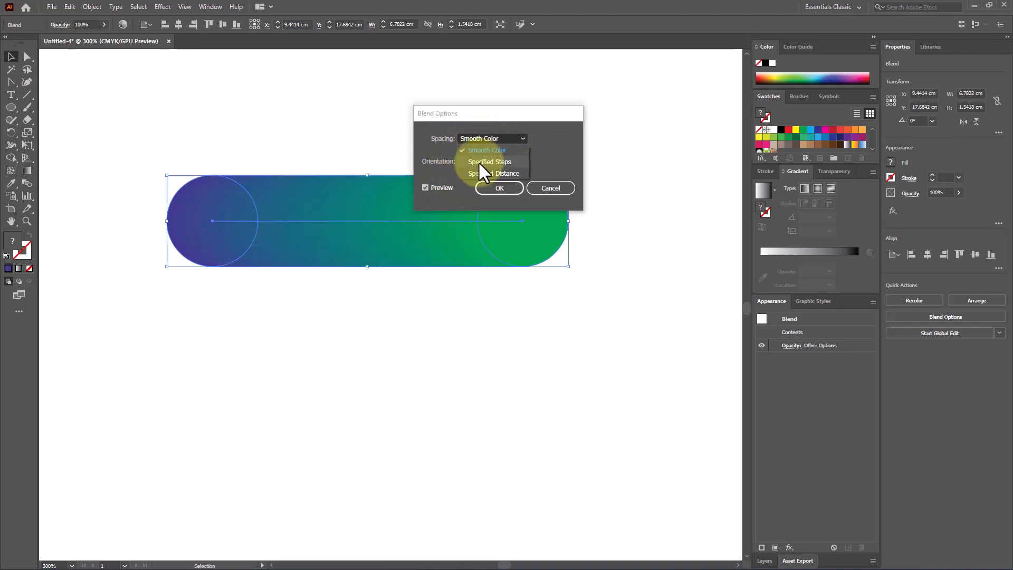
pyautogui.click(478, 160)
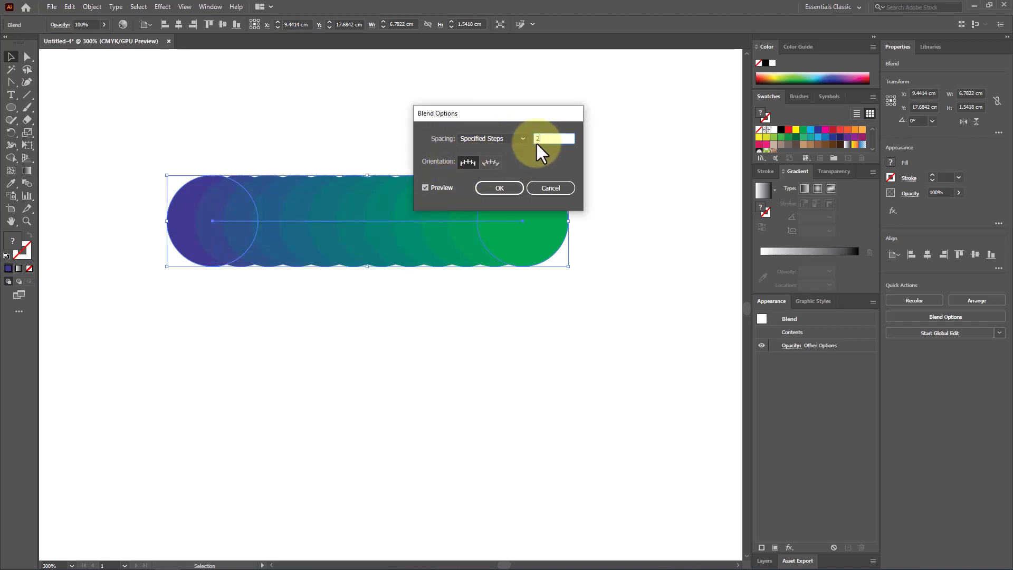
pyautogui.click(438, 187)
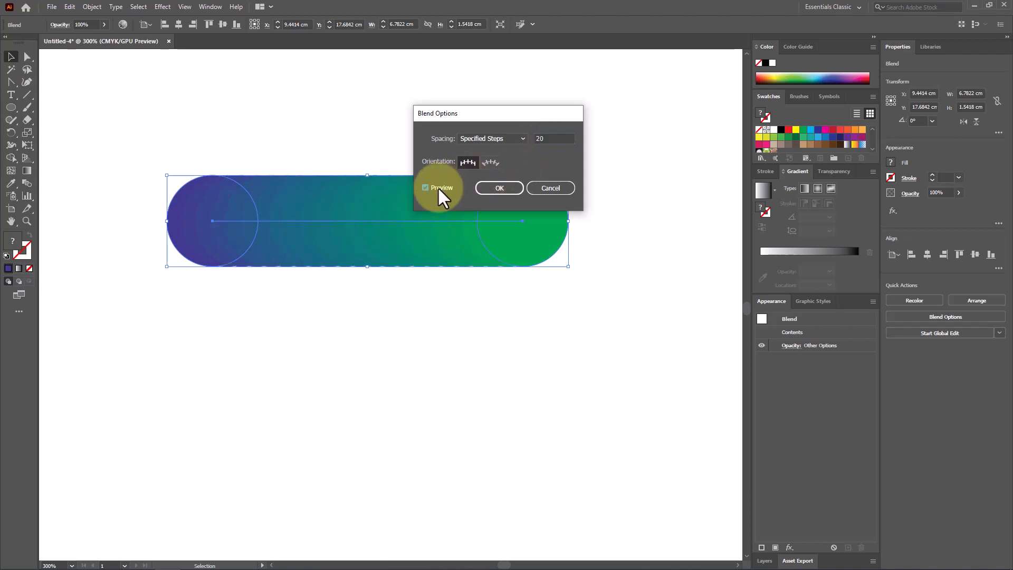
pyautogui.click(490, 188)
# Step: Expand the circle blend into separate shapes and ungroup them
pyautogui.click(90, 6)
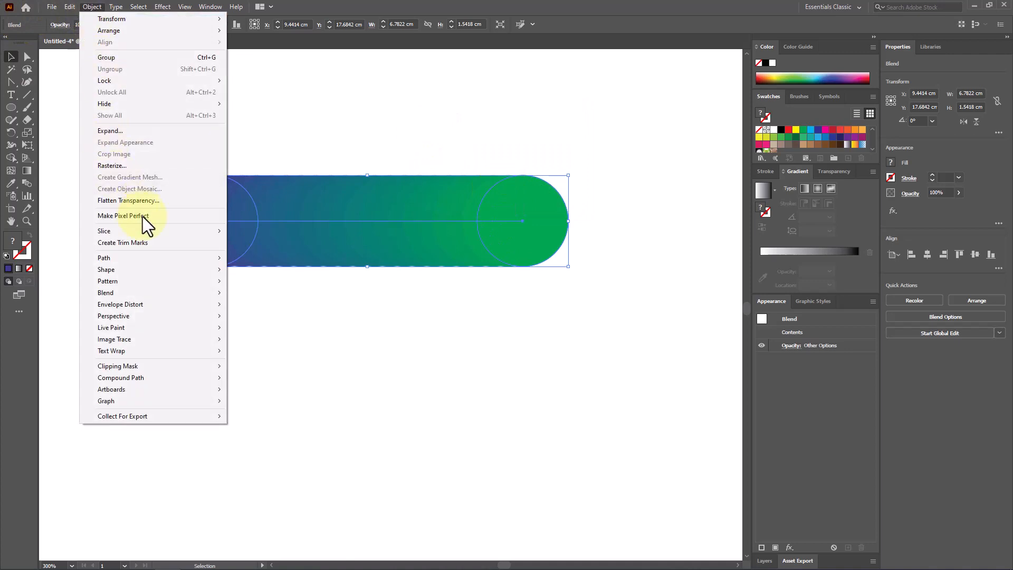
pyautogui.moveTo(188, 293)
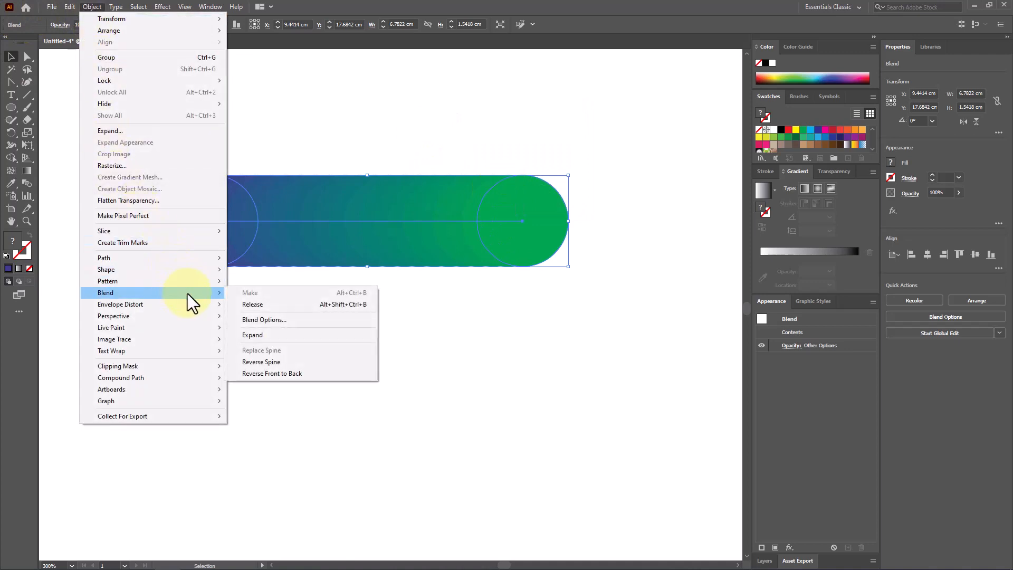
pyautogui.click(290, 338)
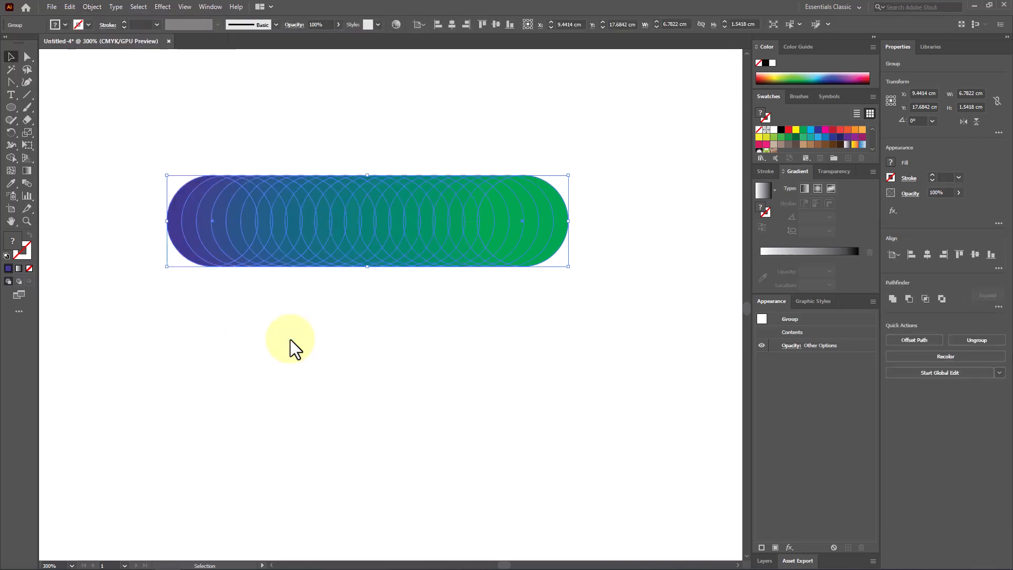
pyautogui.click(297, 340)
pyautogui.click(380, 209)
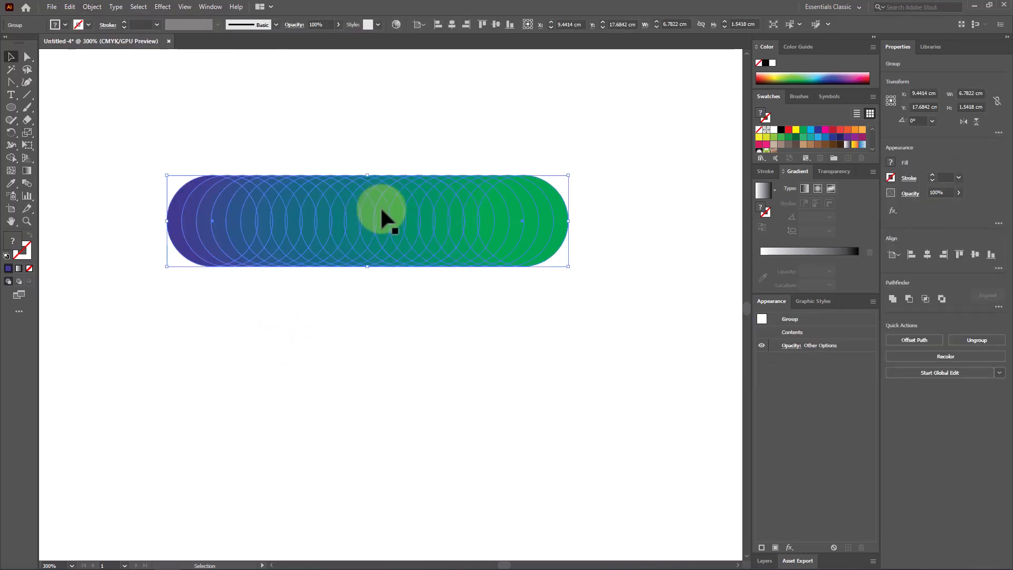
pyautogui.rightClick(381, 209)
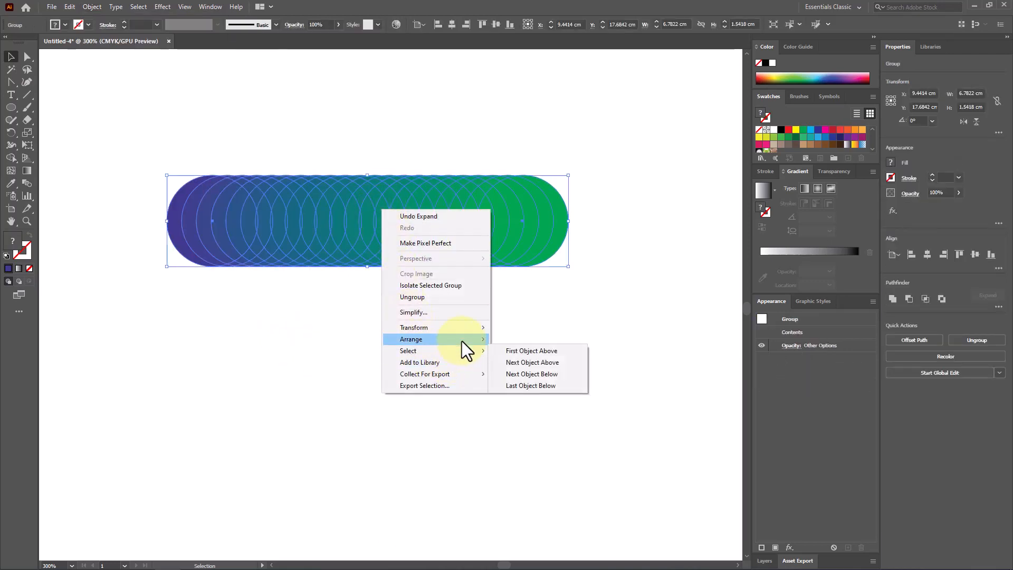
pyautogui.click(431, 299)
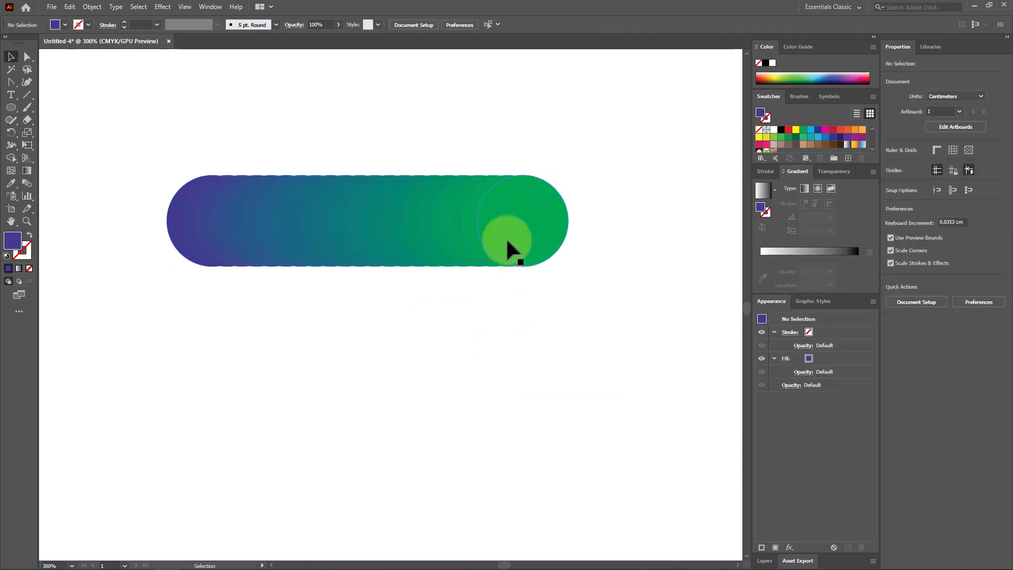
# Step: Move four of the ungrouped circles down out of the row
pyautogui.moveTo(508, 244); pyautogui.dragTo(530, 323)
pyautogui.moveTo(386, 237); pyautogui.dragTo(387, 315)
pyautogui.moveTo(287, 232); pyautogui.dragTo(268, 272)
pyautogui.moveTo(202, 221); pyautogui.dragTo(166, 288)
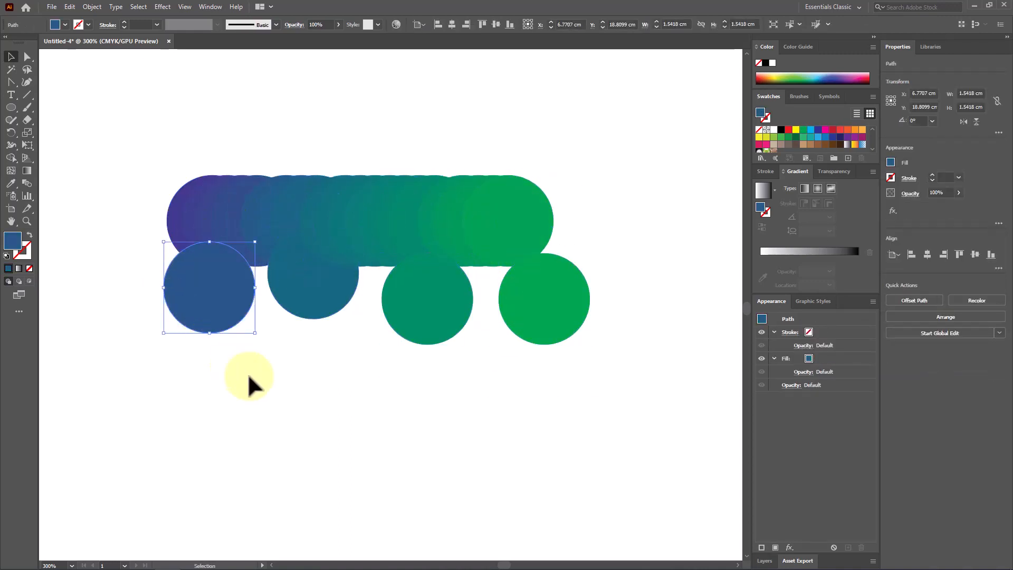
# Step: Undo the moves of the individual circles and their ungrouping
pyautogui.hotkey('ctrl', 'z')
pyautogui.hotkey('ctrl', 'z')
pyautogui.hotkey('ctrl', 'z')
pyautogui.hotkey('ctrl', 'z')
pyautogui.hotkey('ctrl', 'z')
pyautogui.click(428, 343)
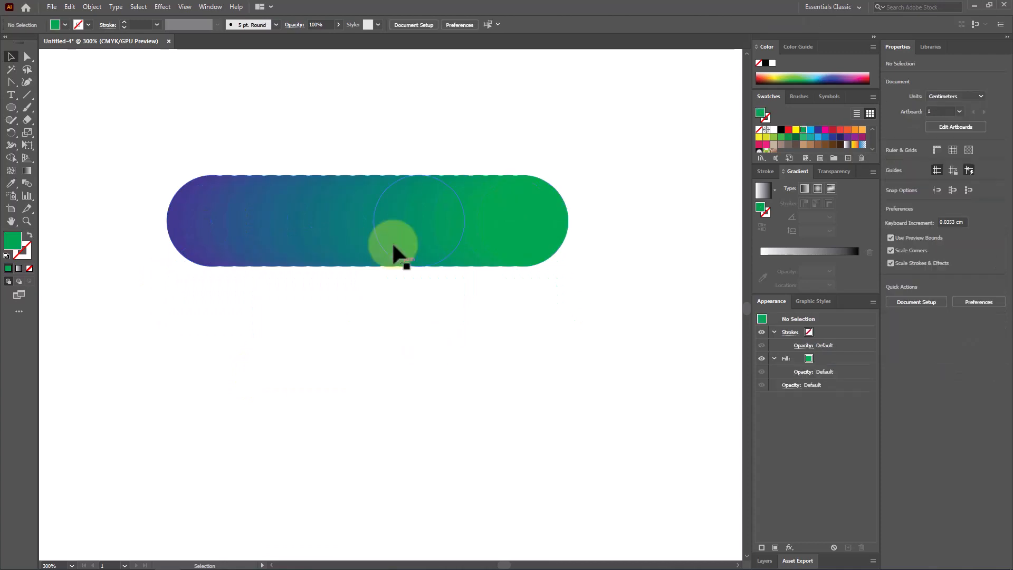
pyautogui.moveTo(393, 245); pyautogui.dragTo(396, 220)
pyautogui.hotkey('ctrl', 'z')
# Step: Check the Blend commands for the expanded group and undo the expansion to restore the live blend
pyautogui.scroll(-3, 380, 338)
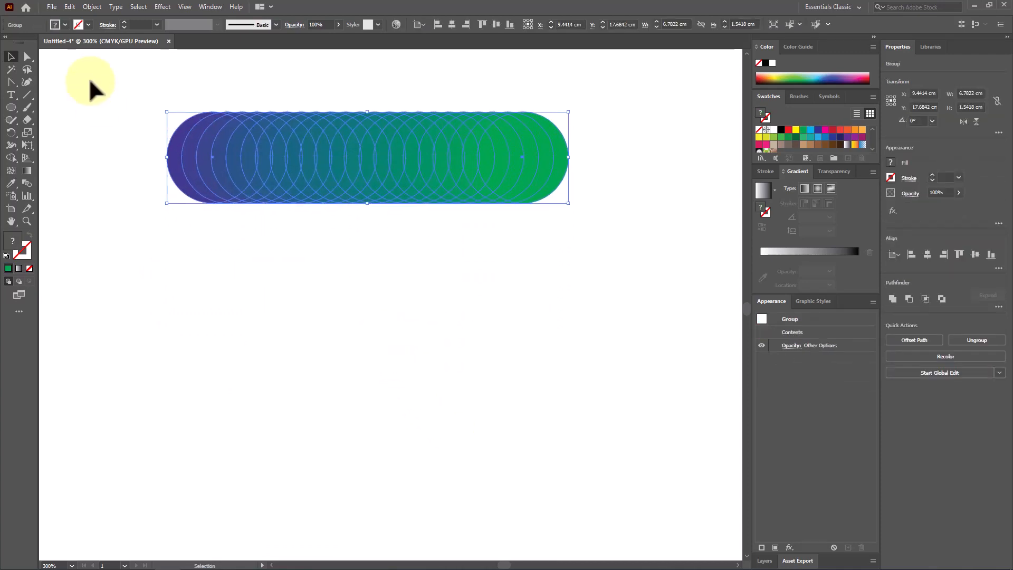
pyautogui.click(92, 7)
pyautogui.moveTo(190, 291)
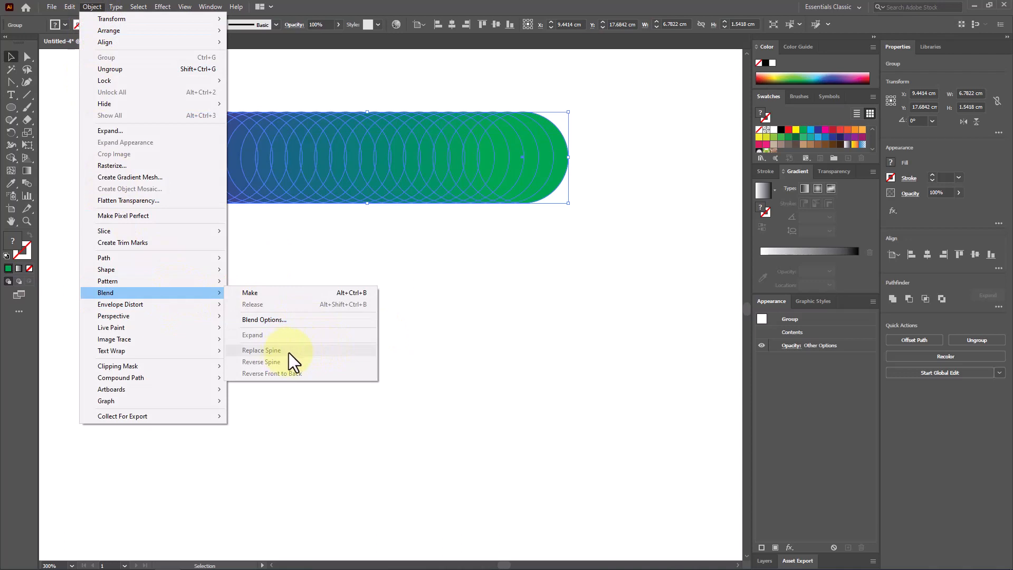
pyautogui.click(517, 271)
pyautogui.moveTo(369, 177); pyautogui.dragTo(401, 205)
pyautogui.click(358, 337)
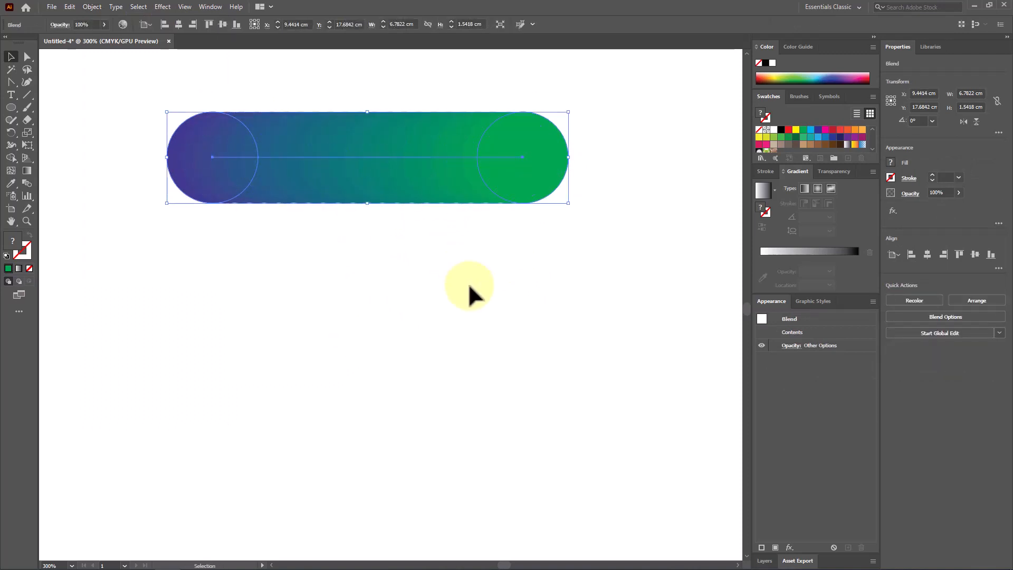
# Step: Move the blend slightly down and draw a five-point S-shaped path about 9.8 cm wide below it with the Curvature tool
pyautogui.moveTo(207, 153); pyautogui.dragTo(236, 173)
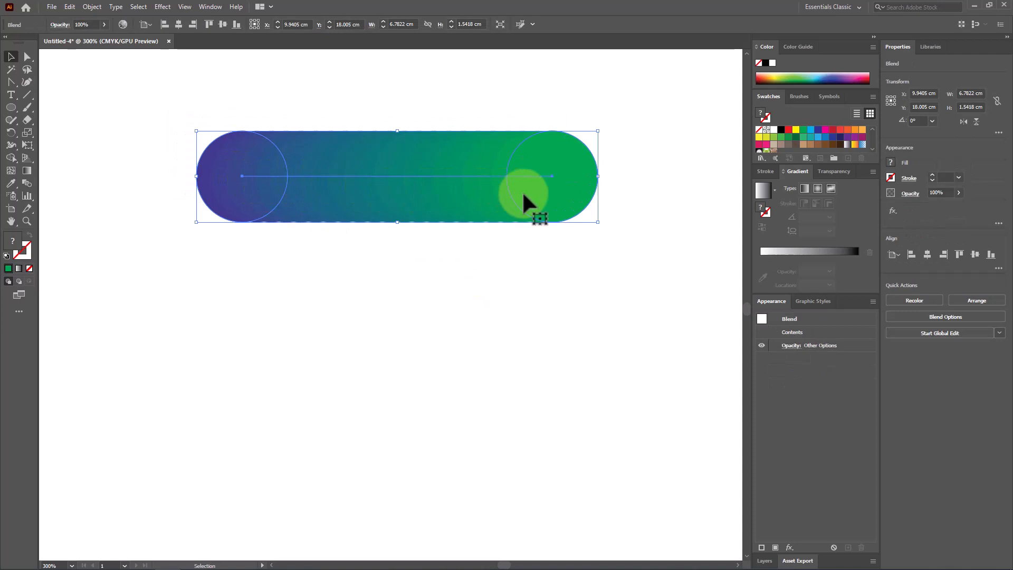
pyautogui.click(25, 82)
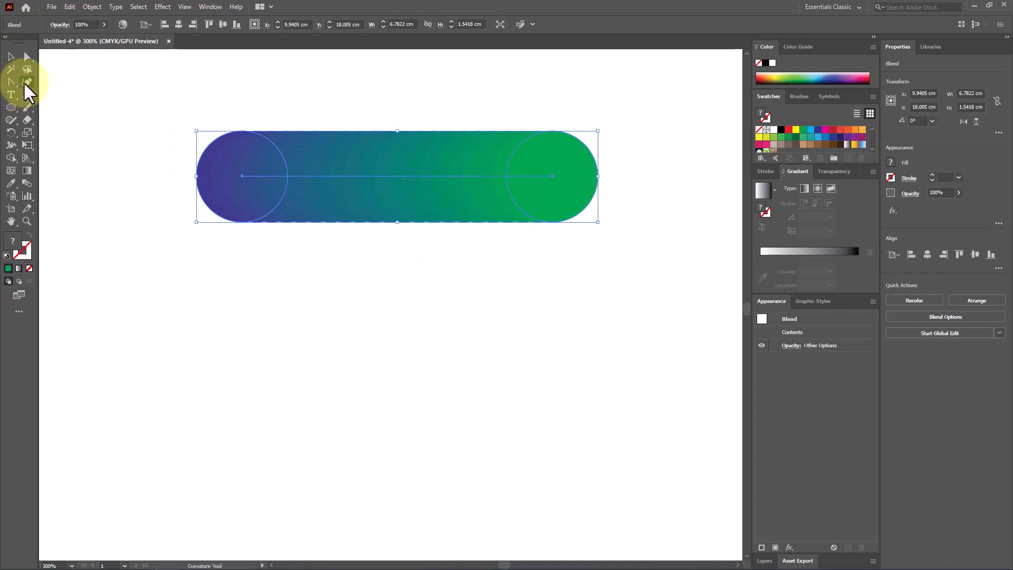
pyautogui.click(127, 255)
pyautogui.click(108, 408)
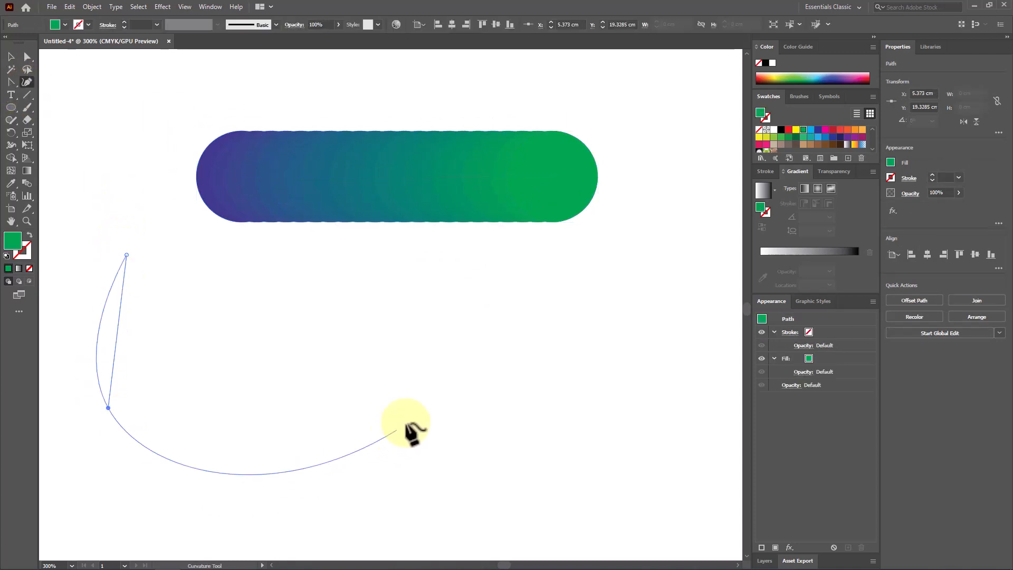
pyautogui.click(414, 417)
pyautogui.click(590, 333)
pyautogui.click(674, 504)
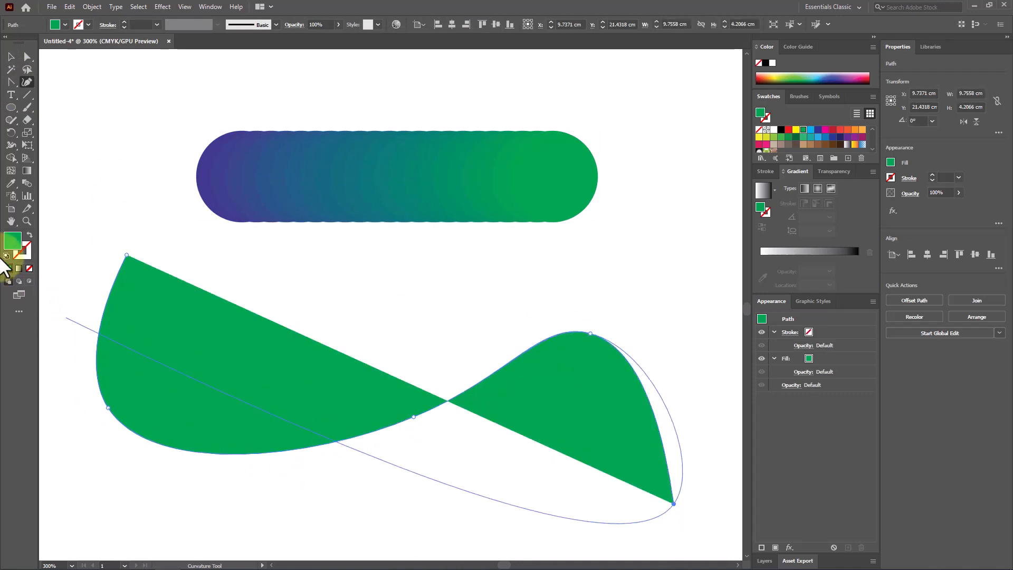
# Step: Swap the curved path's fill and stroke to leave only a green outline, and move the path up closer to the blend
pyautogui.click(29, 236)
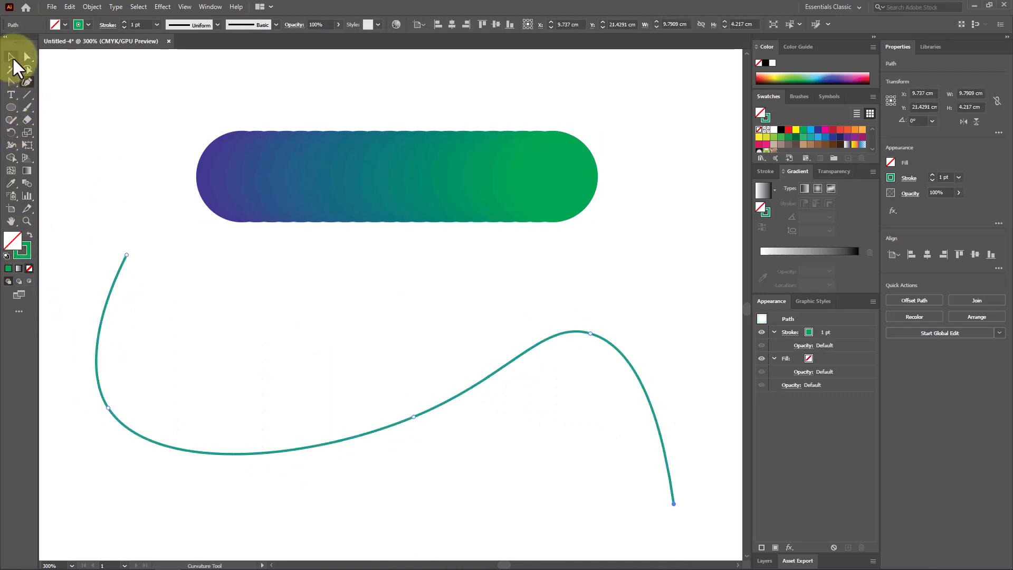
pyautogui.click(11, 57)
pyautogui.moveTo(458, 391); pyautogui.dragTo(457, 317)
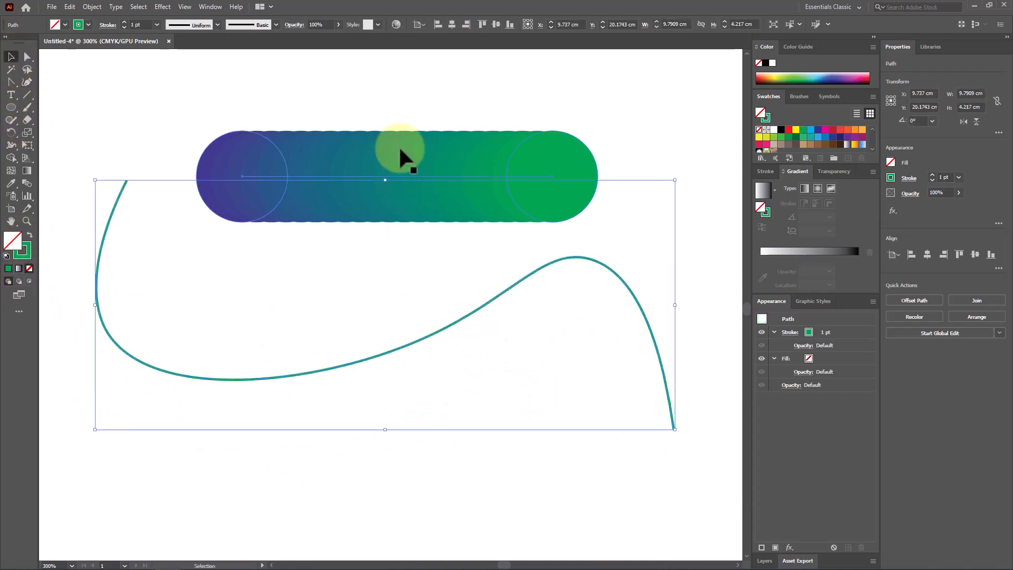
# Step: Select the circle blend together with the curved path and replace the blend's spine with that path
pyautogui.click(318, 179)
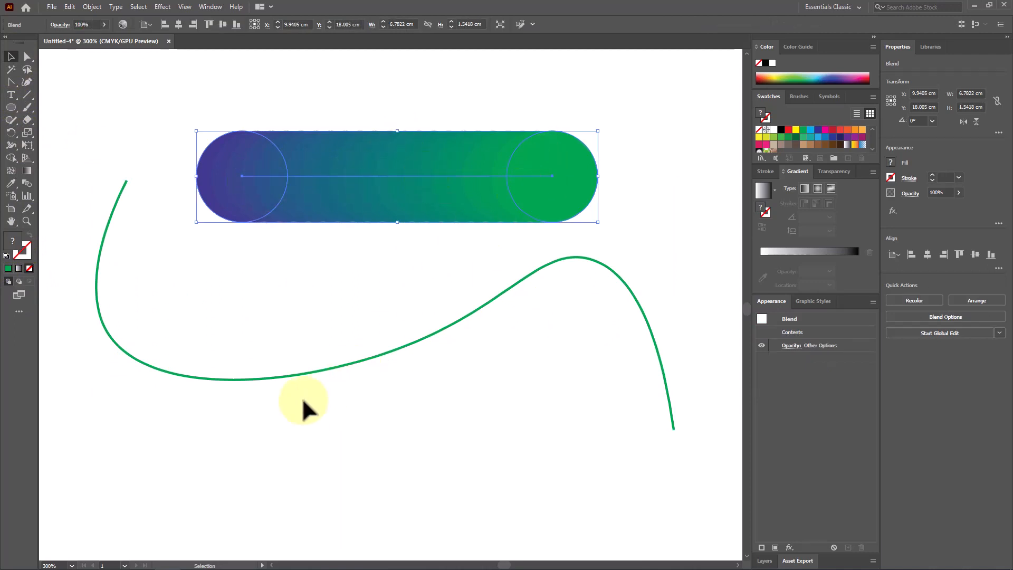
pyautogui.moveTo(452, 96); pyautogui.dragTo(294, 452)
pyautogui.click(92, 7)
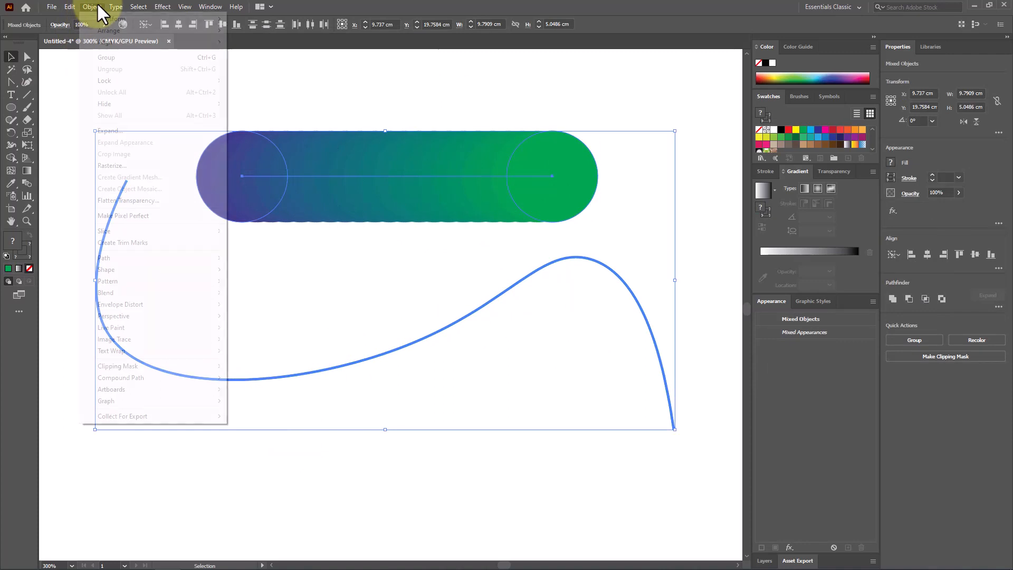
pyautogui.moveTo(175, 295)
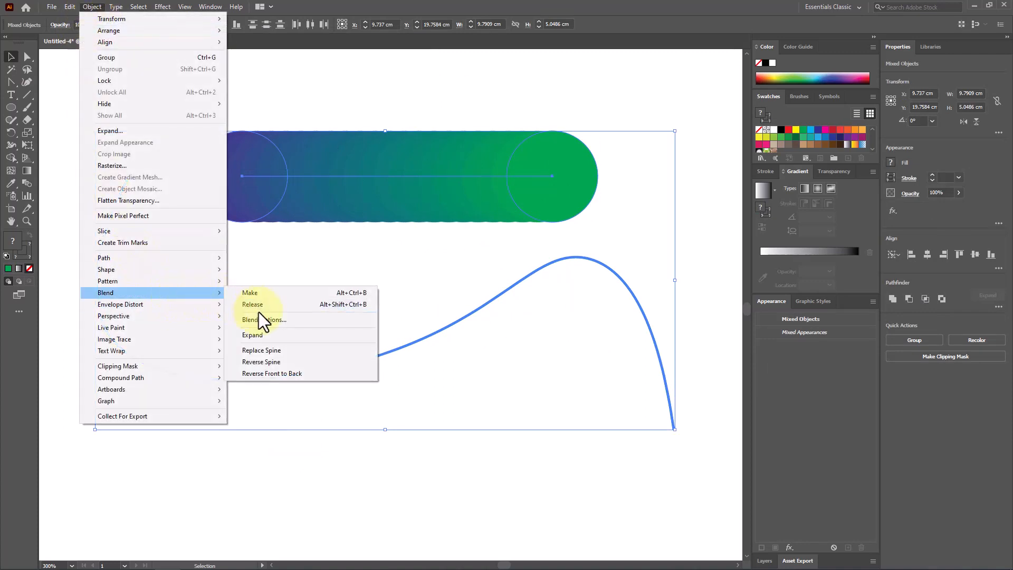
pyautogui.click(299, 351)
pyautogui.click(395, 349)
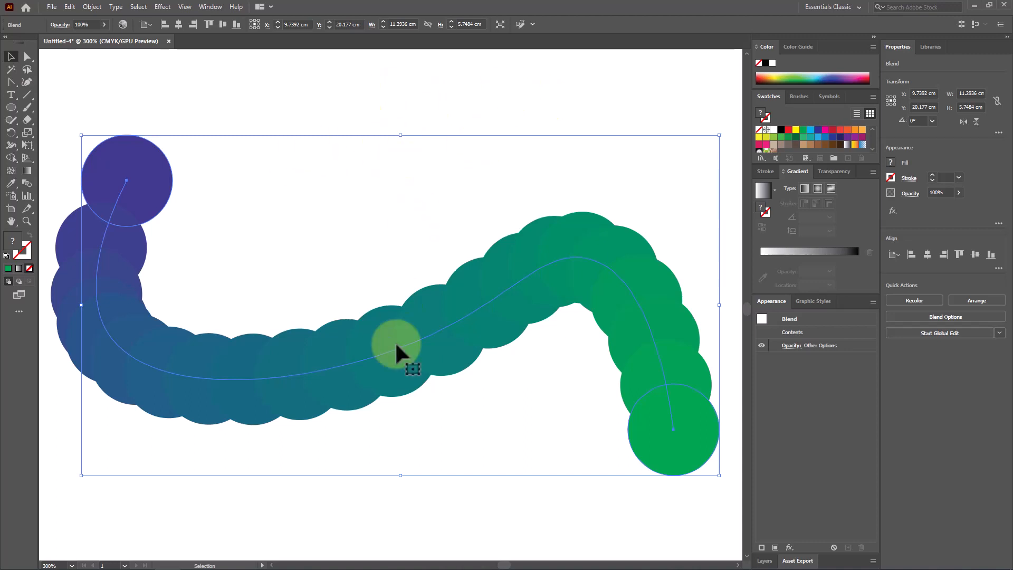
# Step: Select only the blue circle at the start of the curved blend and shrink it about its center to about 0.65 cm
pyautogui.click(176, 108)
pyautogui.click(133, 164)
pyautogui.click(26, 56)
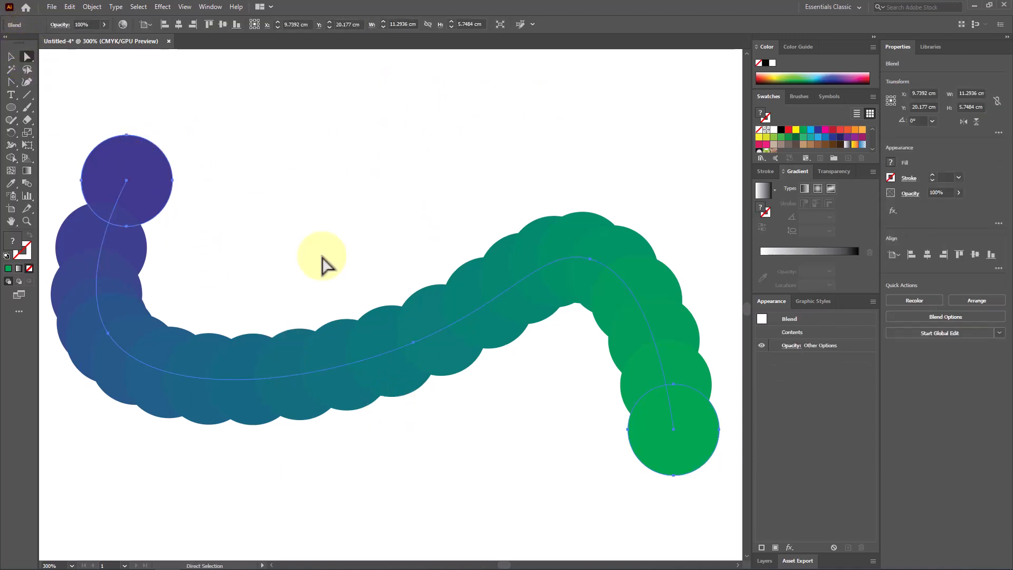
pyautogui.click(141, 179)
pyautogui.click(11, 57)
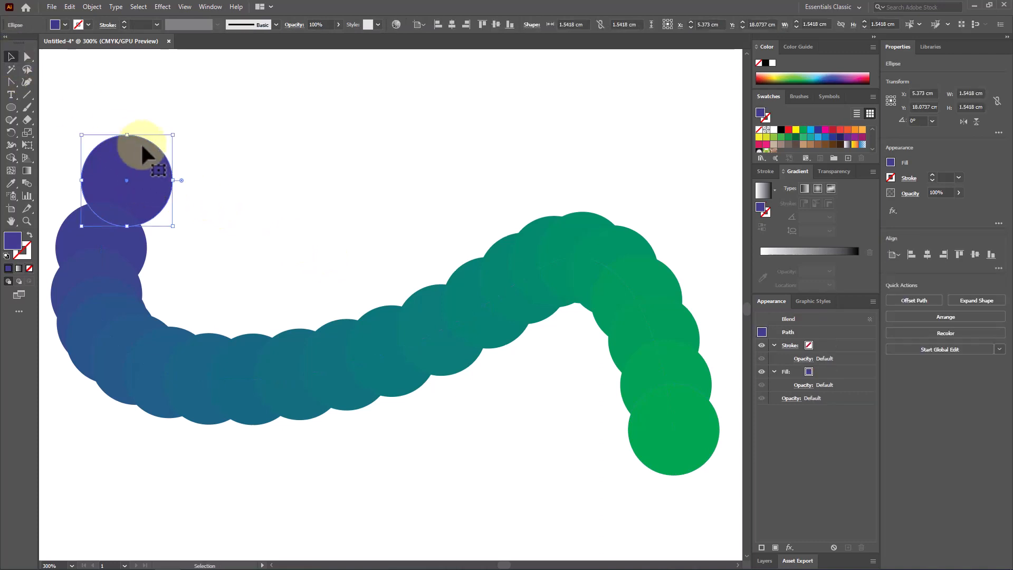
pyautogui.moveTo(177, 135); pyautogui.dragTo(159, 164)
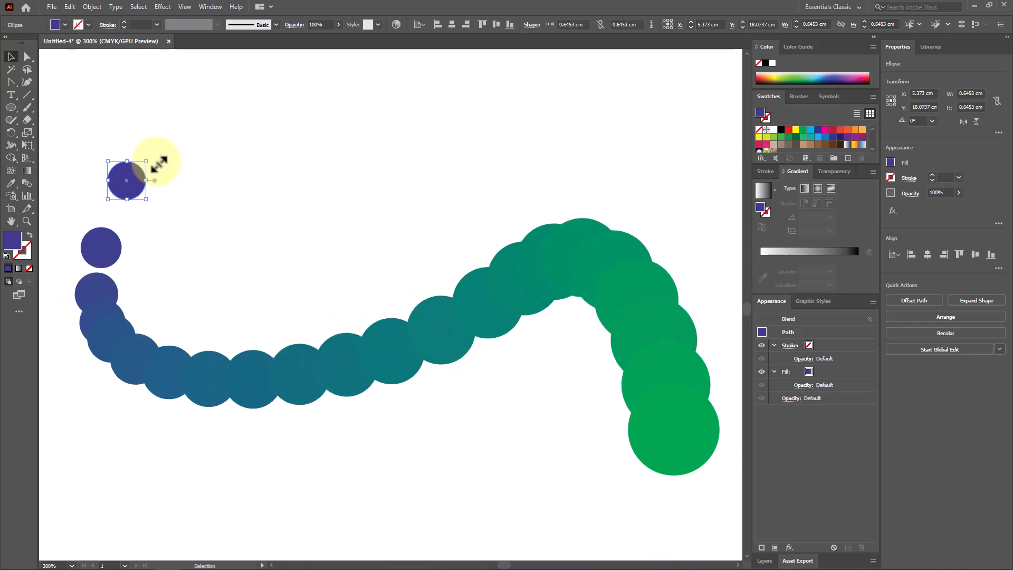
pyautogui.click(213, 162)
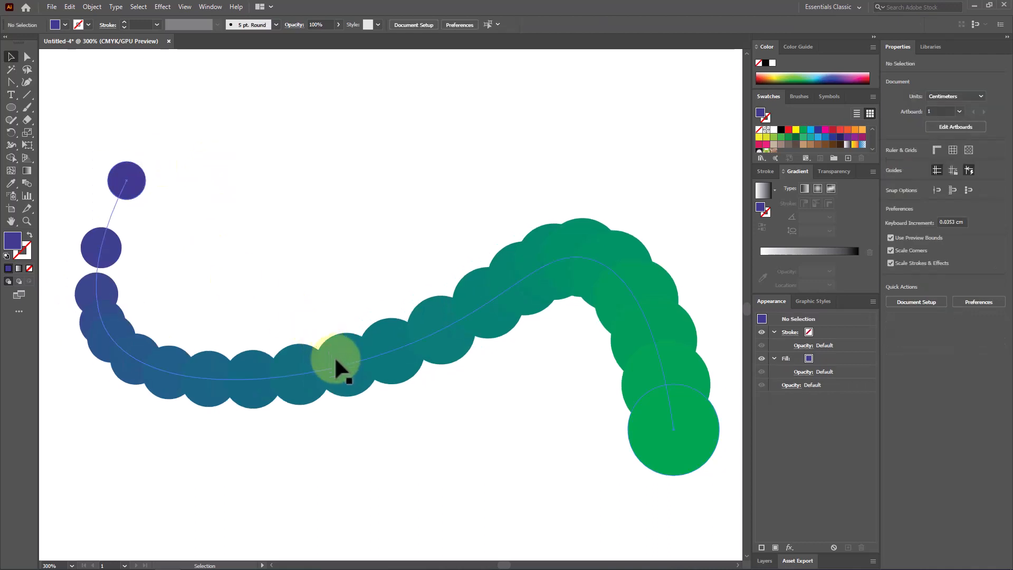
# Step: Move the curved circle blend upward and reverse its spine so the green and blue ends swap places
pyautogui.moveTo(337, 360); pyautogui.dragTo(337, 261)
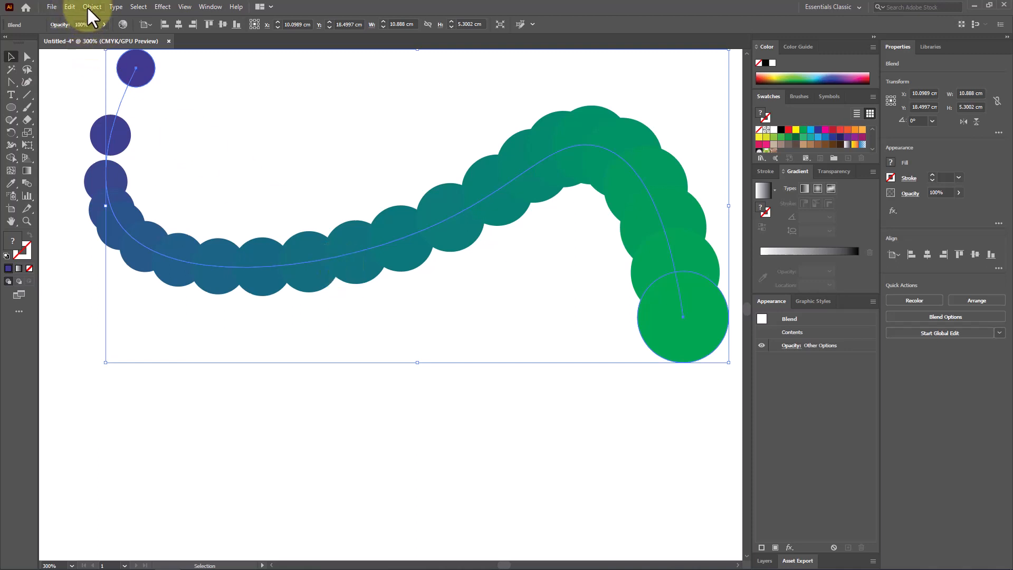
pyautogui.click(87, 6)
pyautogui.moveTo(176, 292)
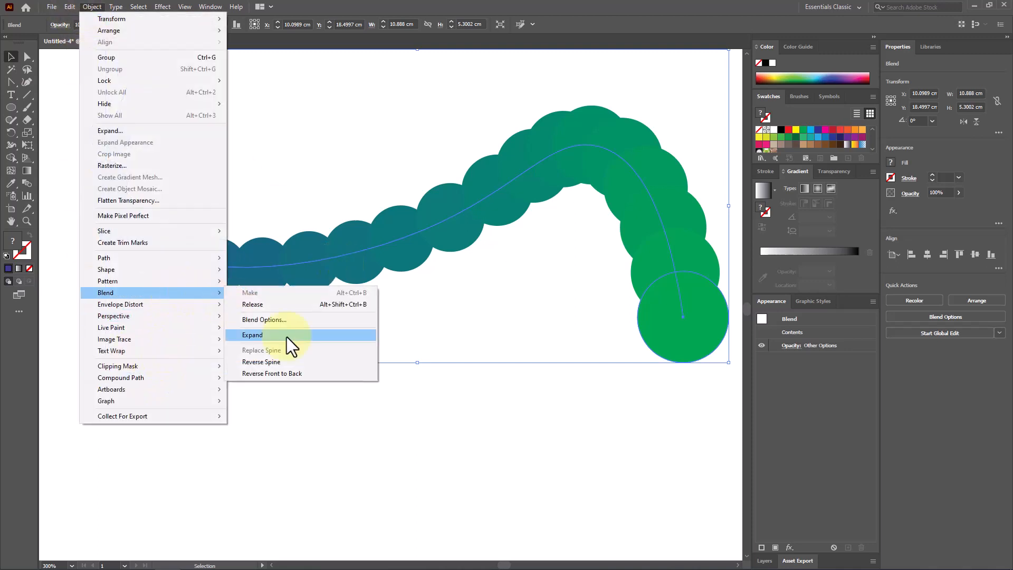
pyautogui.click(324, 362)
pyautogui.scroll(2, 488, 271)
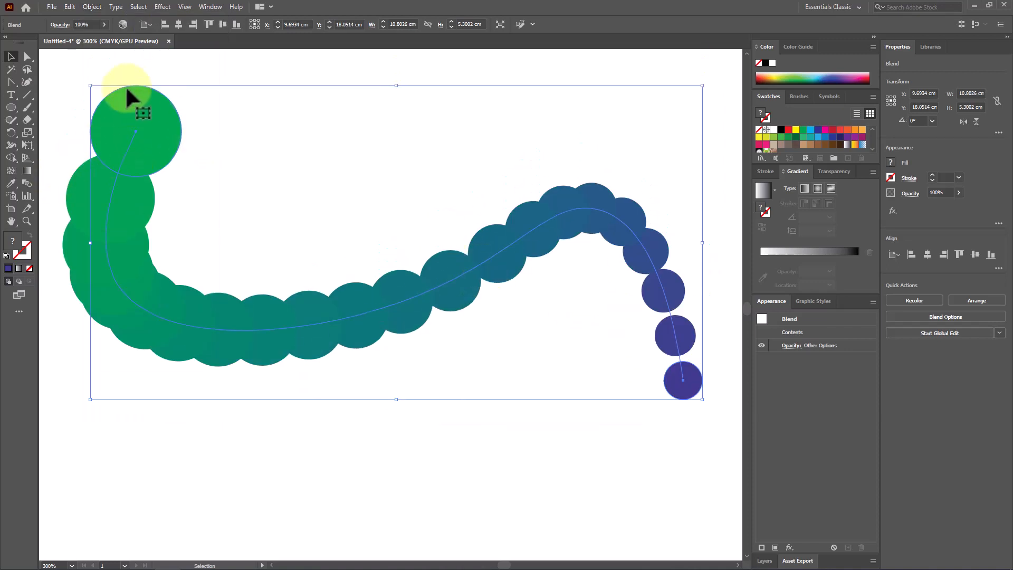
# Step: Reverse the curved circle blend's stacking order front to back
pyautogui.click(91, 7)
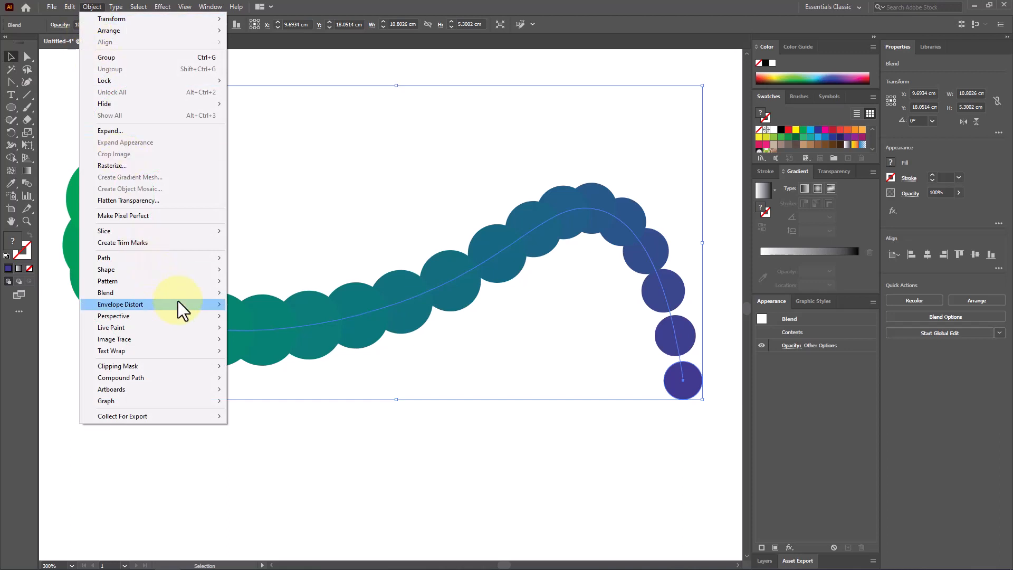
pyautogui.moveTo(185, 294)
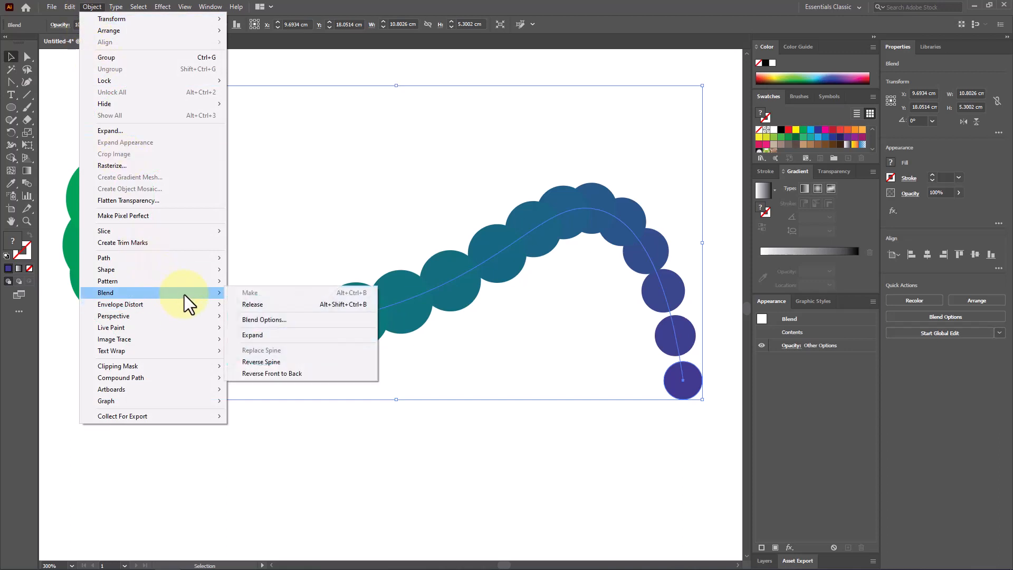
pyautogui.click(321, 375)
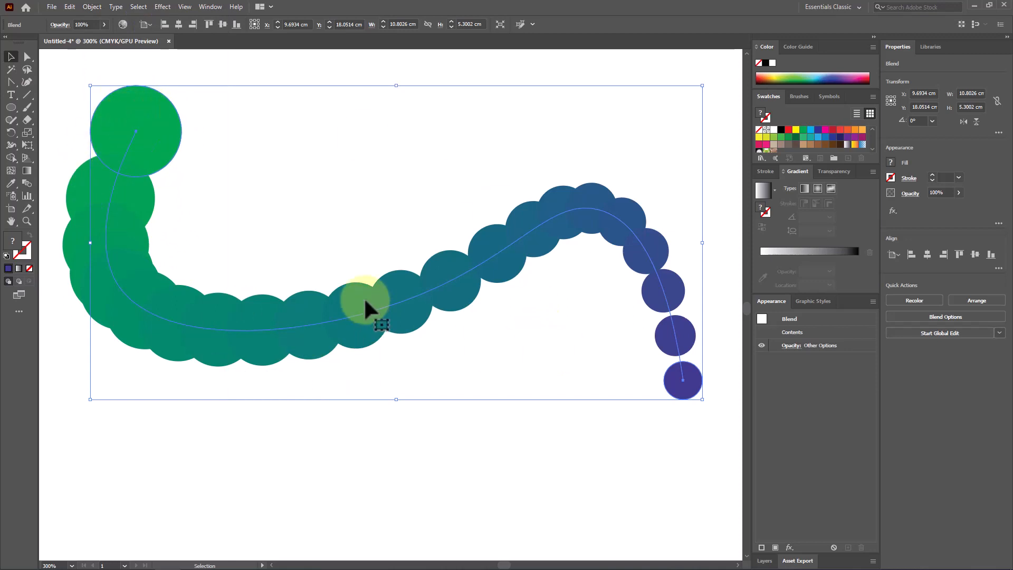
pyautogui.scroll(-3, 369, 315)
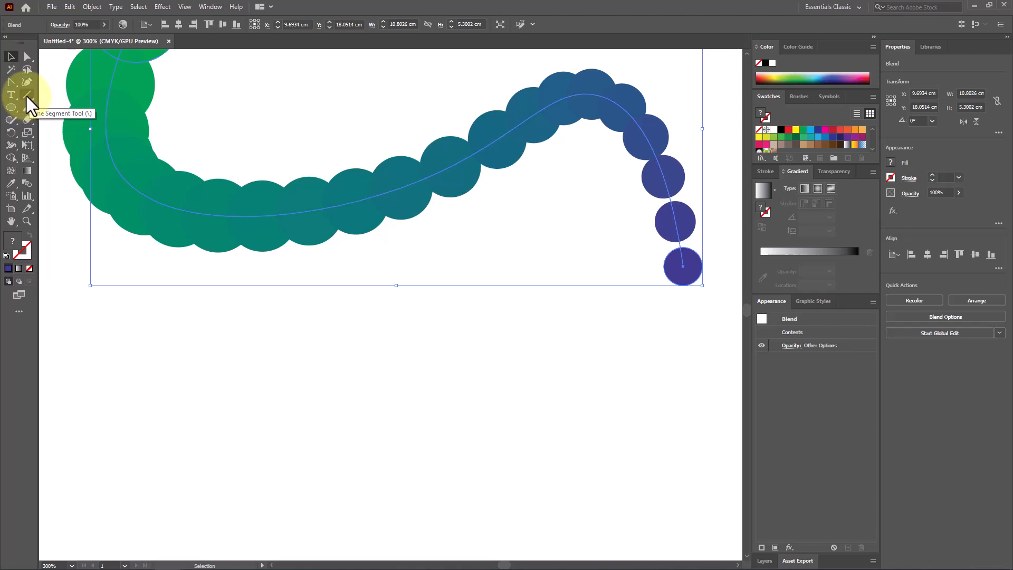
pyautogui.click(26, 80)
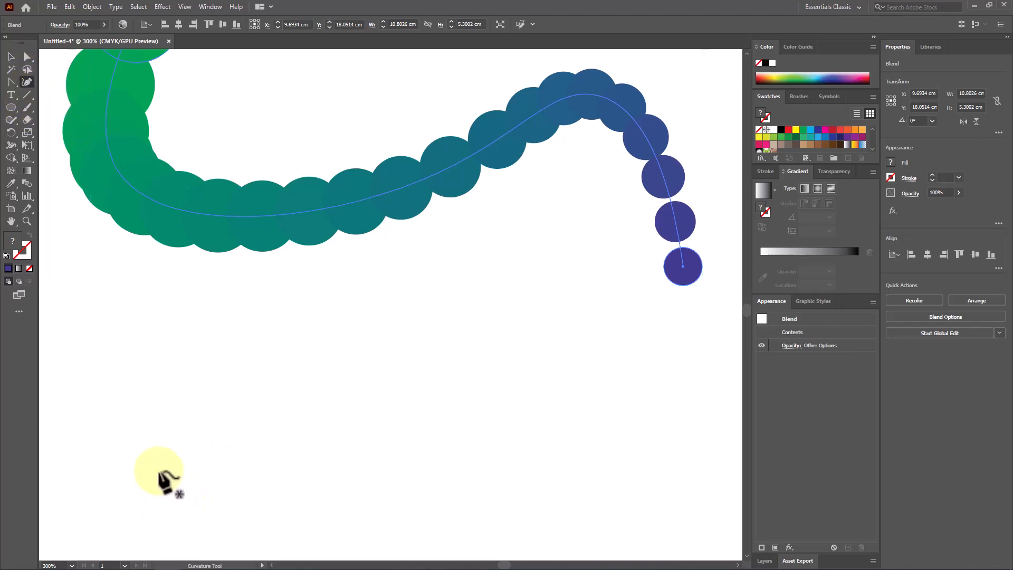
pyautogui.click(329, 280)
pyautogui.click(194, 292)
pyautogui.click(234, 373)
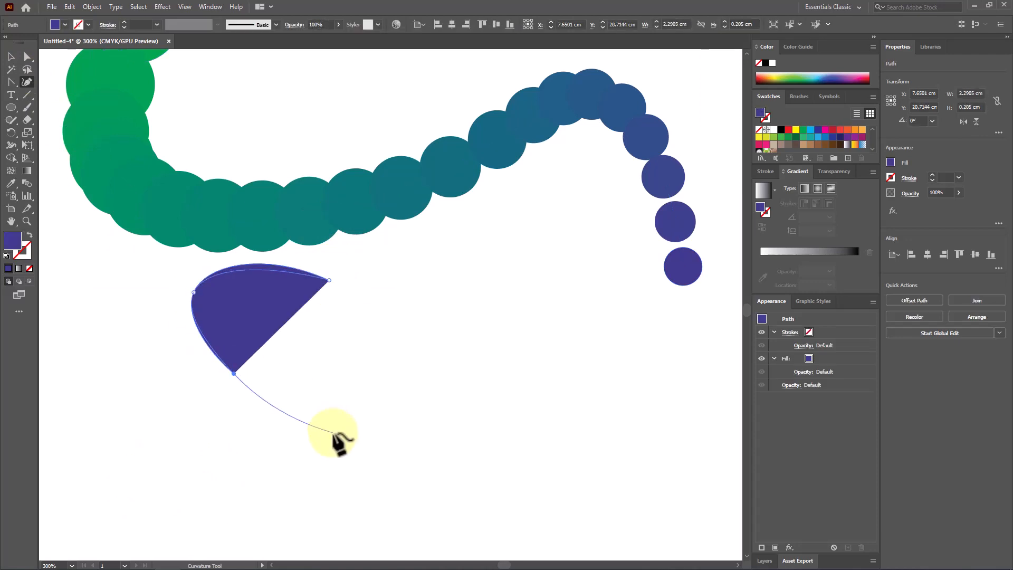
pyautogui.click(331, 432)
pyautogui.click(193, 493)
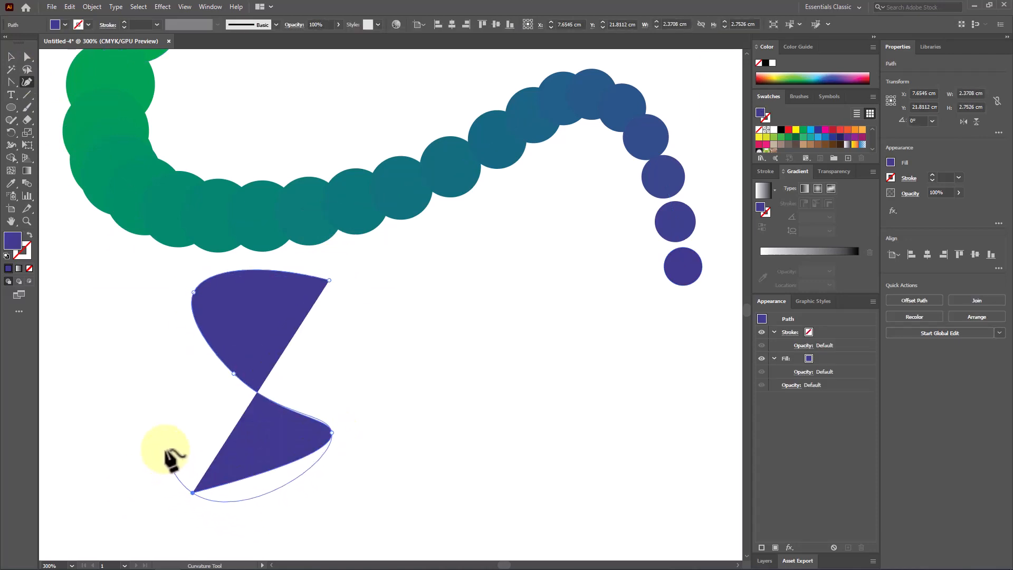
pyautogui.click(165, 447)
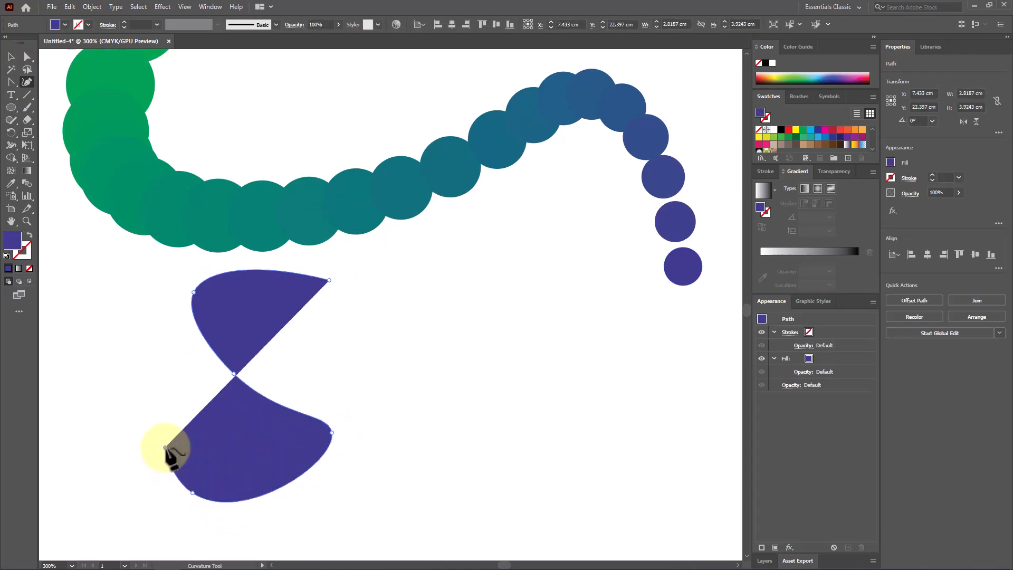
pyautogui.click(30, 236)
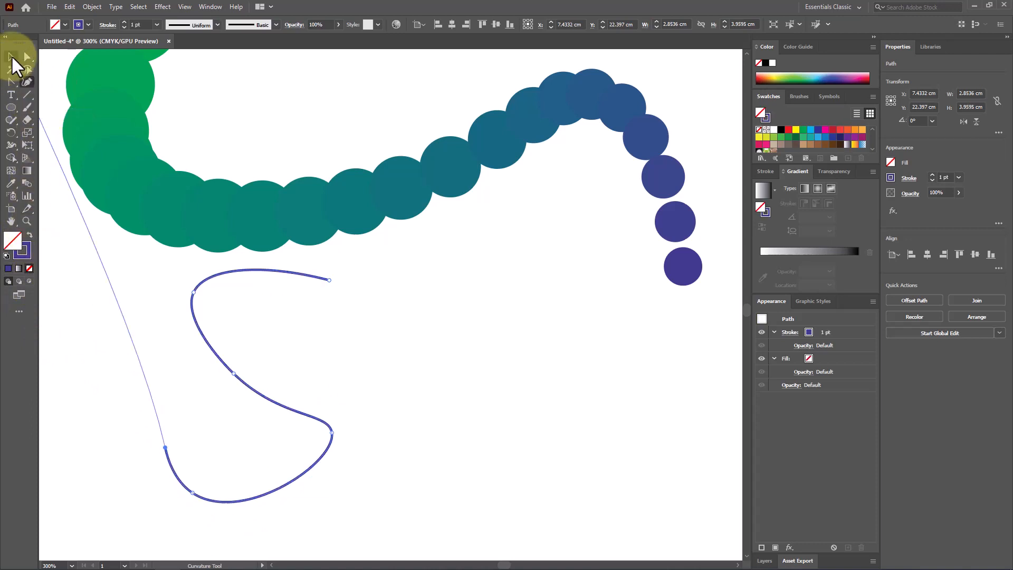
pyautogui.click(11, 57)
pyautogui.click(391, 339)
pyautogui.moveTo(293, 409); pyautogui.dragTo(467, 422)
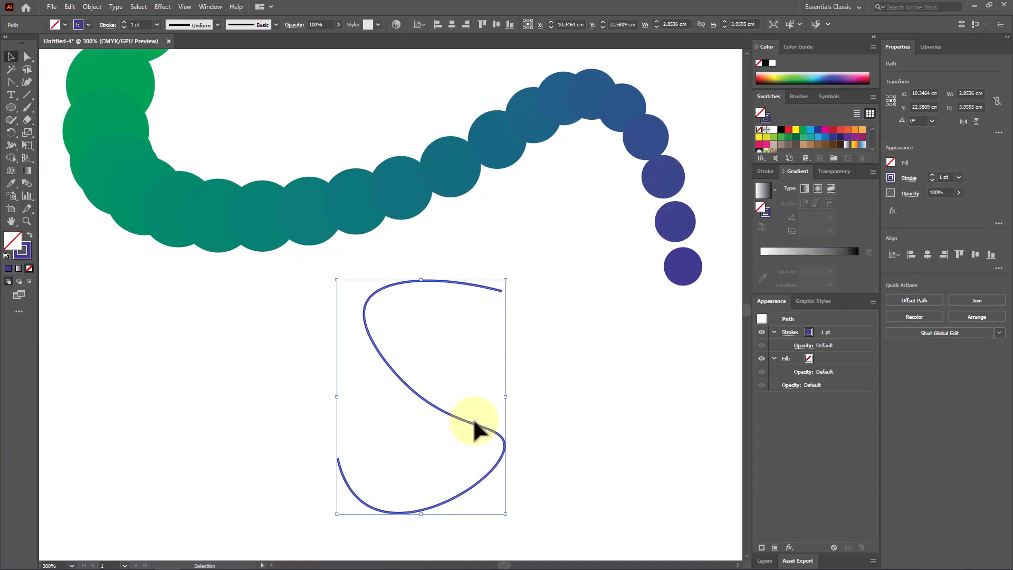
pyautogui.press('Delete')
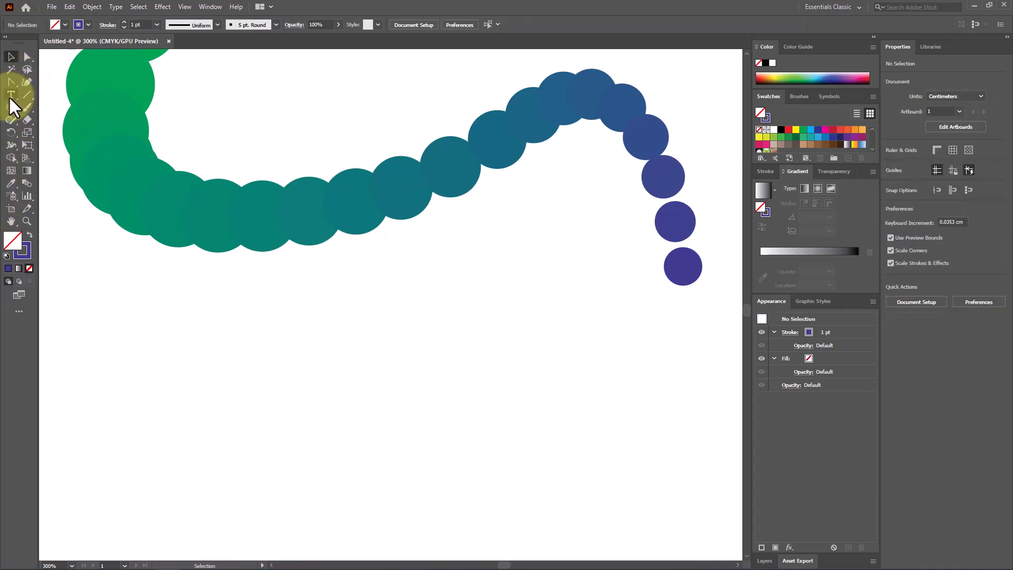
# Step: Draw an open M-shaped path with five anchor points and straight segments below the blend with the Pen tool
pyautogui.click(10, 82)
pyautogui.click(42, 84)
pyautogui.click(243, 458)
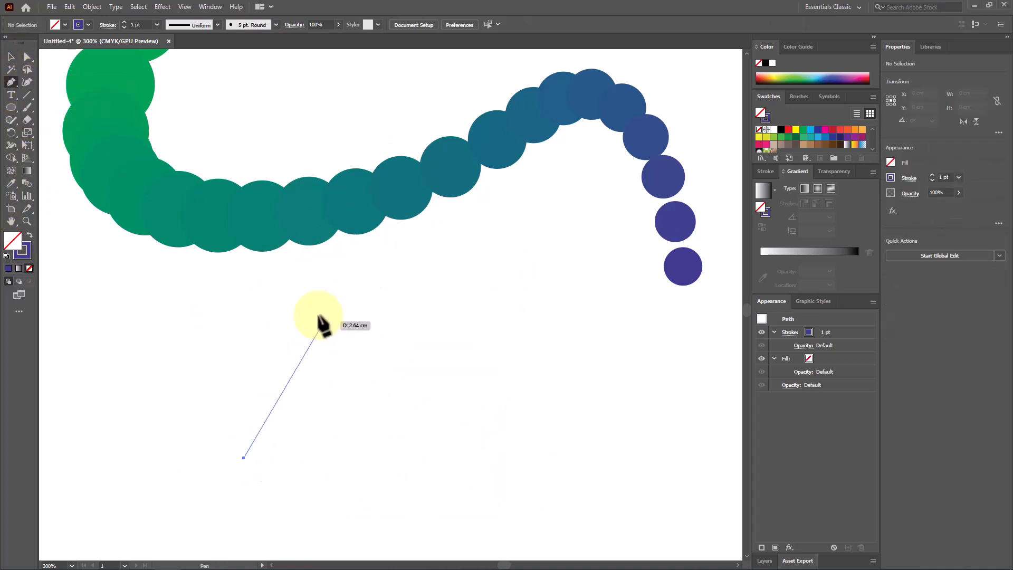
pyautogui.click(317, 296)
pyautogui.click(356, 376)
pyautogui.click(441, 316)
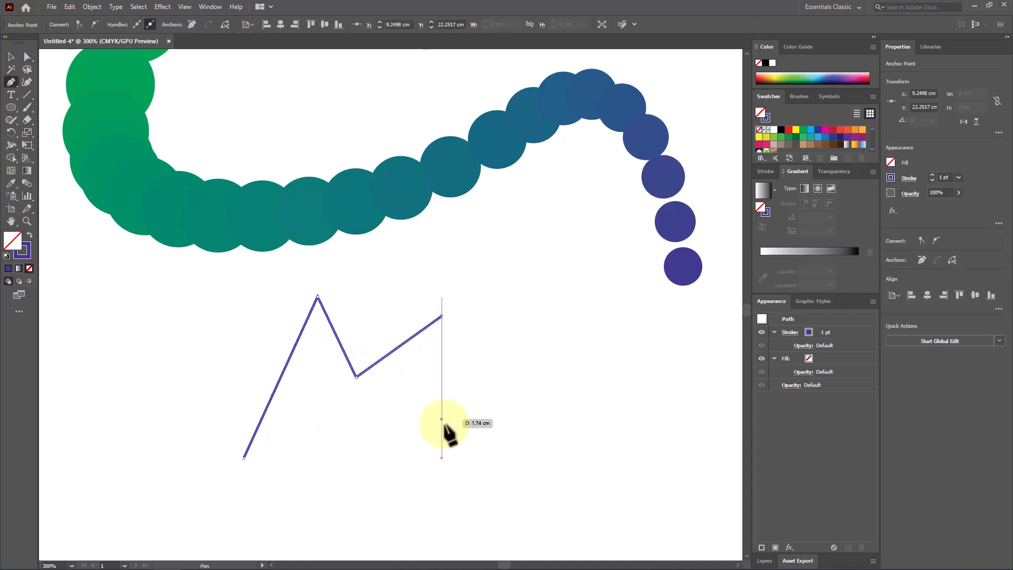
pyautogui.click(460, 471)
pyautogui.click(11, 57)
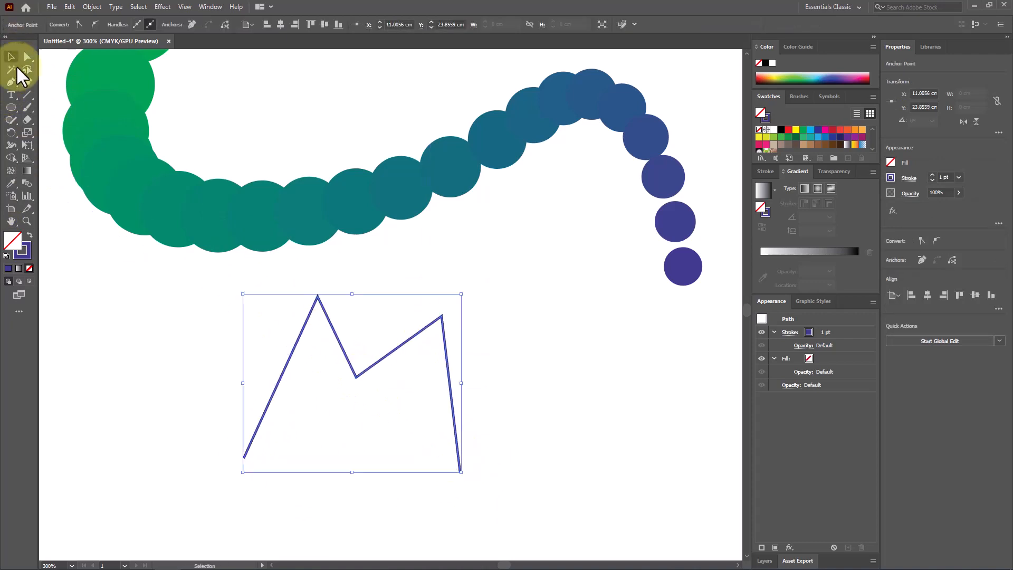
pyautogui.click(410, 434)
# Step: Draw a circle about 0.28 cm wide on the M-shaped path's lower-left endpoint, with a light orange fill and no stroke
pyautogui.scroll(1, 410, 436)
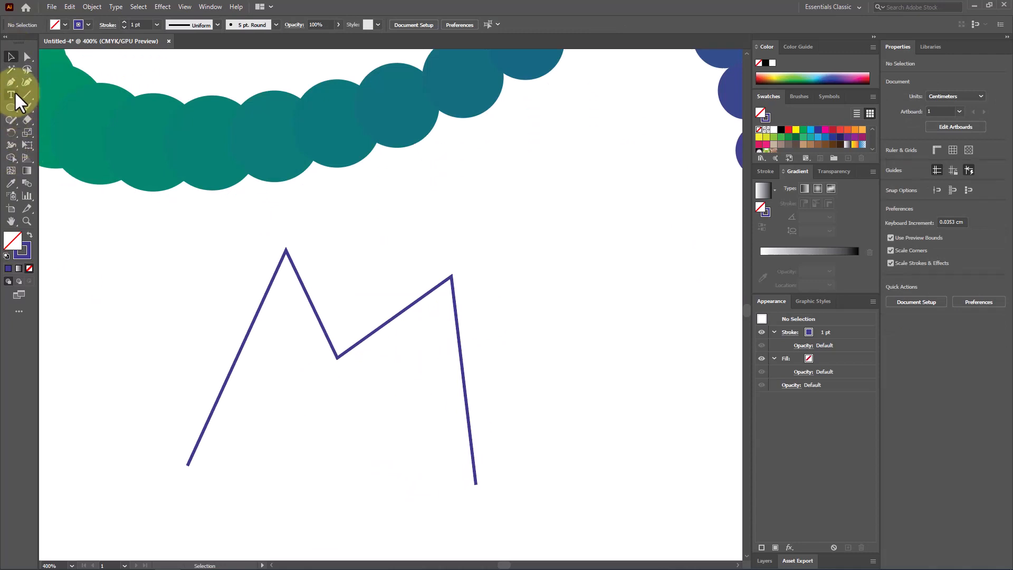
pyautogui.click(11, 107)
pyautogui.moveTo(175, 458); pyautogui.dragTo(199, 479)
pyautogui.click(861, 130)
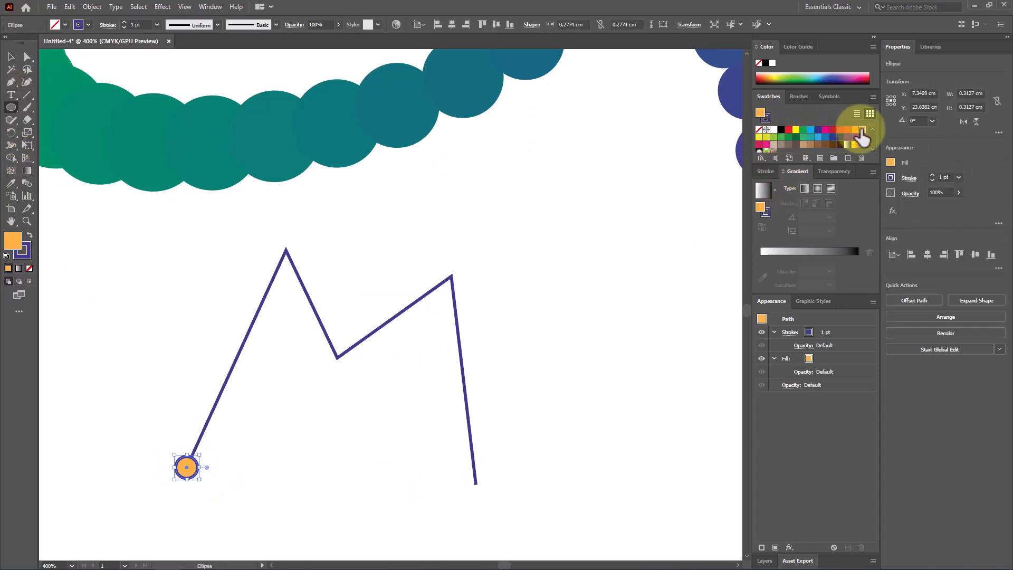
pyautogui.click(65, 24)
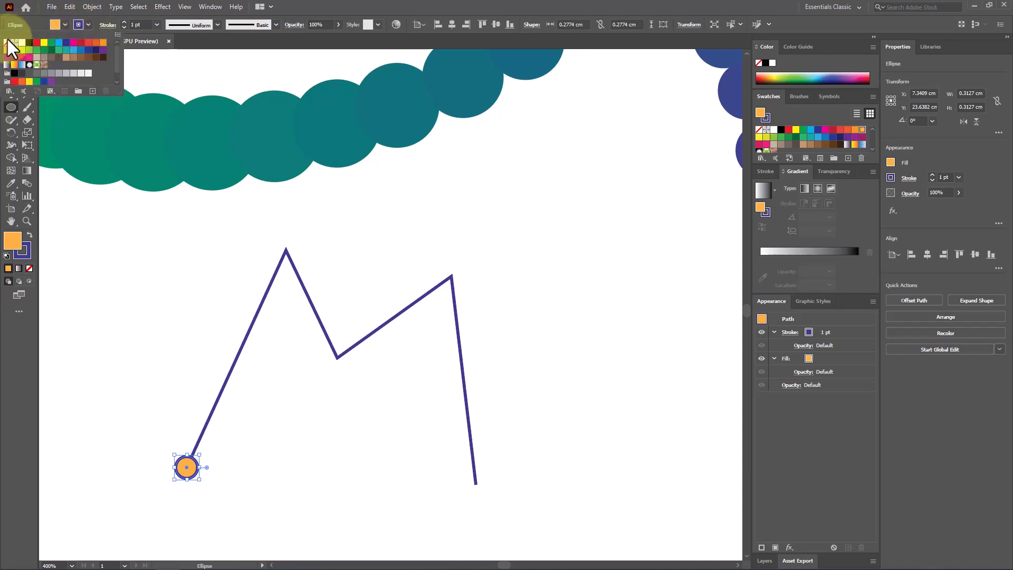
pyautogui.click(7, 42)
pyautogui.click(11, 57)
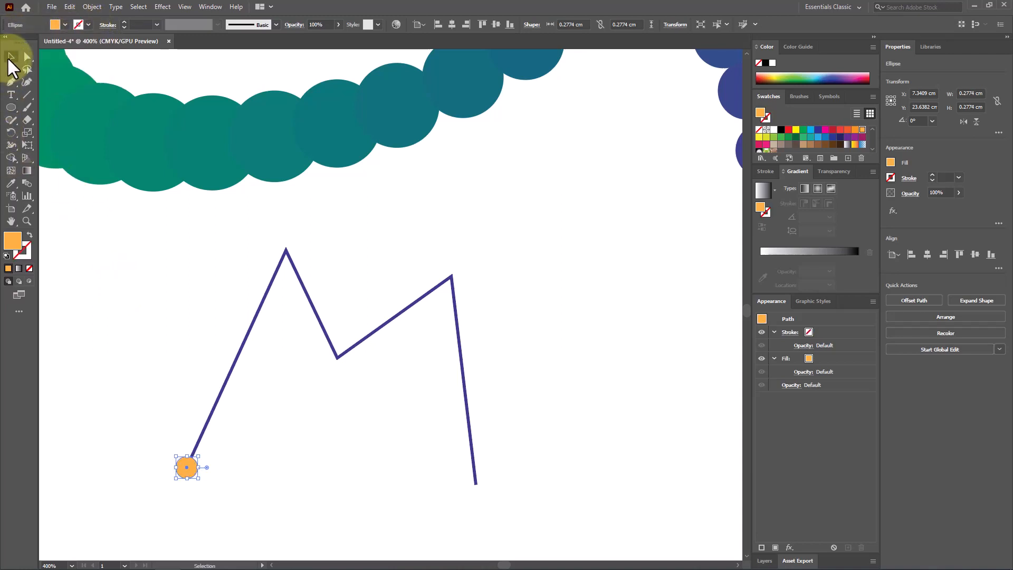
pyautogui.click(283, 497)
# Step: Place copies of the orange circle on the other four anchor points of the M-shaped path
pyautogui.moveTo(198, 477); pyautogui.dragTo(338, 356)
pyautogui.moveTo(338, 356); pyautogui.dragTo(452, 284)
pyautogui.moveTo(460, 360); pyautogui.dragTo(473, 482)
pyautogui.moveTo(278, 256); pyautogui.dragTo(283, 257)
# Step: Recolor the four copied circles along the path from left to right as light blue, dark green, red and brown
pyautogui.click(811, 130)
pyautogui.click(340, 356)
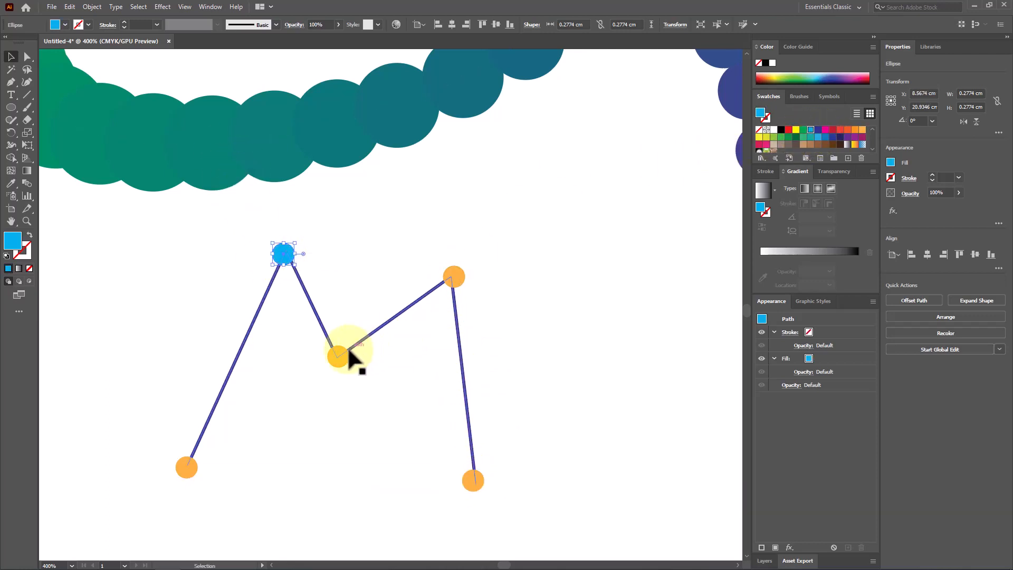
pyautogui.click(795, 137)
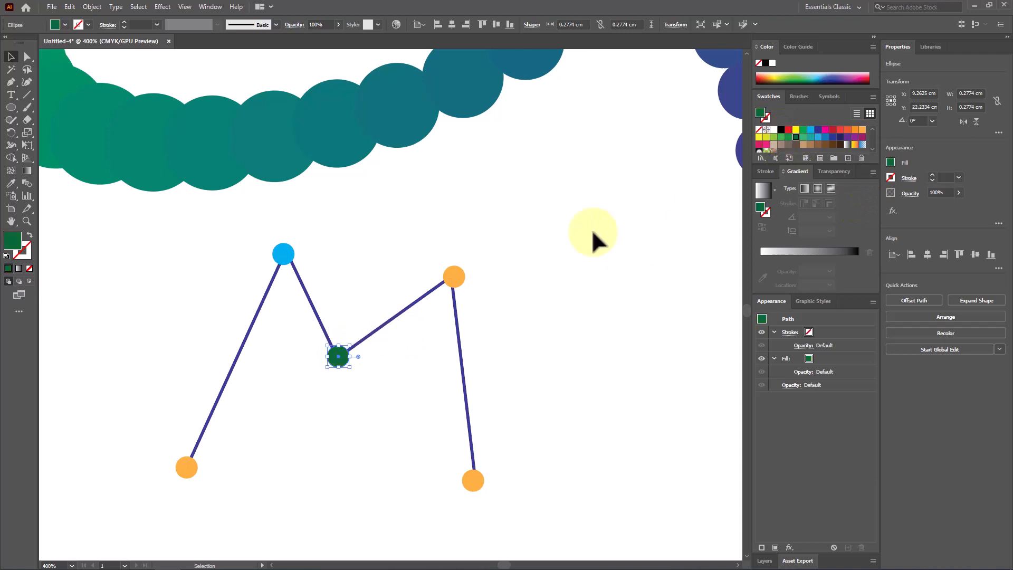
pyautogui.click(455, 275)
pyautogui.click(833, 130)
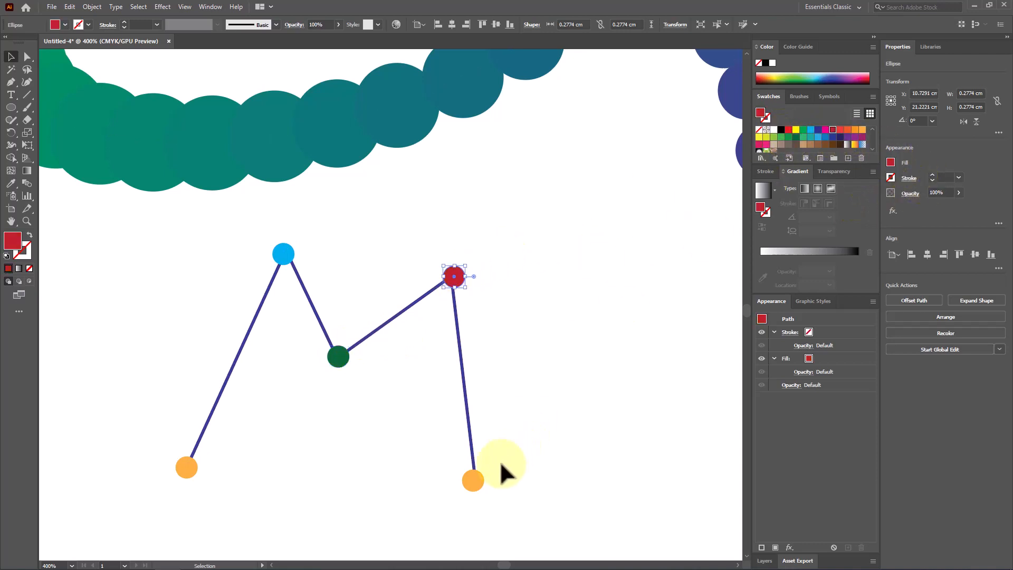
pyautogui.click(473, 480)
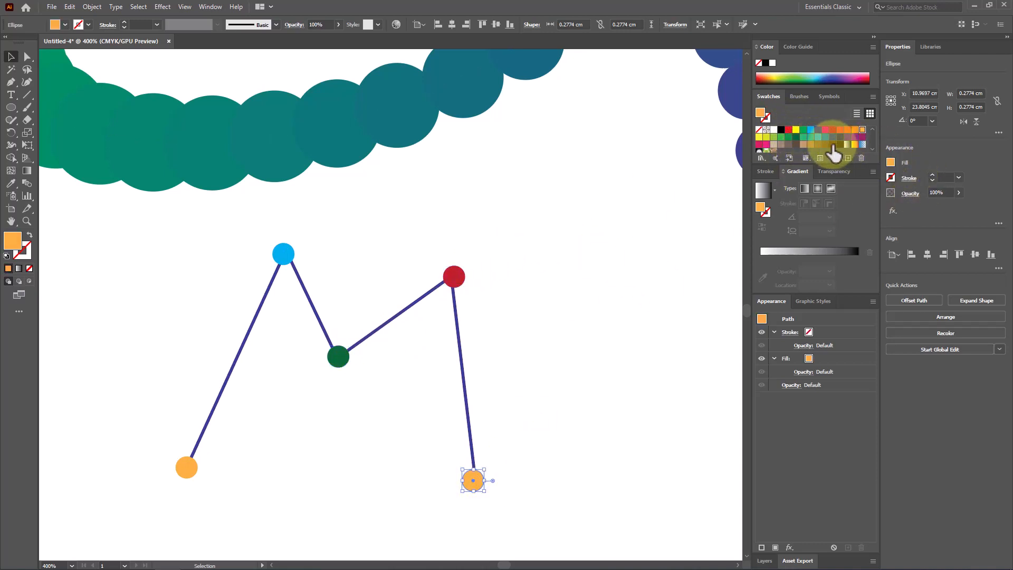
pyautogui.click(832, 144)
pyautogui.click(618, 299)
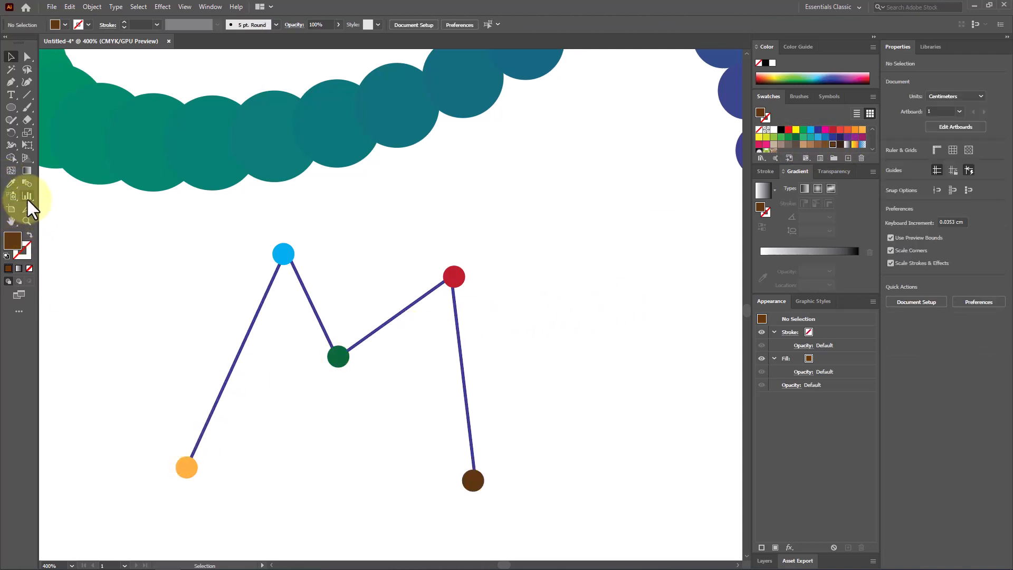
# Step: Blend the five circles in sequence along the M shape, from orange through blue, green and red to brown
pyautogui.click(27, 183)
pyautogui.click(185, 467)
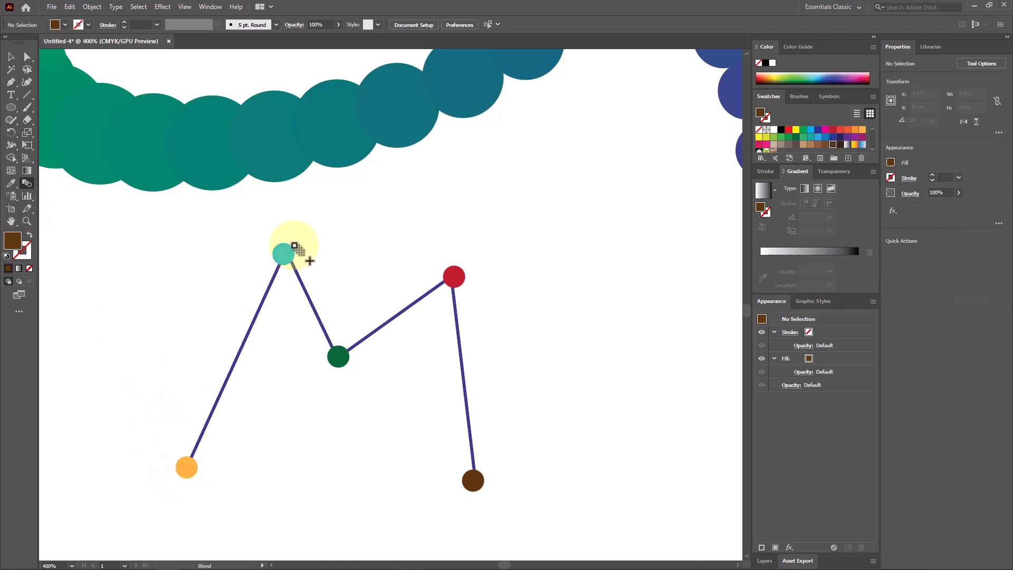
pyautogui.click(283, 255)
pyautogui.click(338, 356)
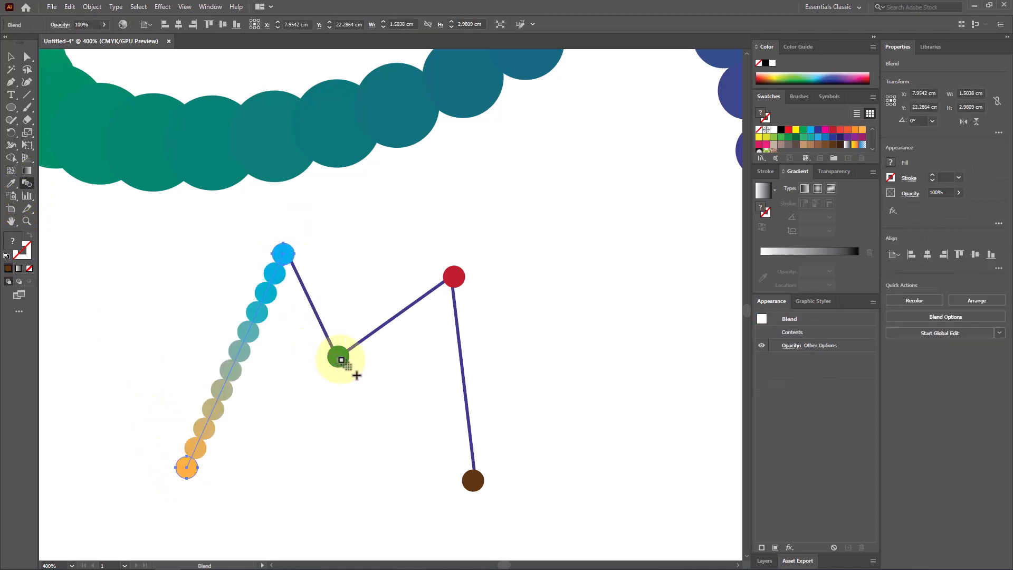
pyautogui.click(454, 277)
pyautogui.click(473, 480)
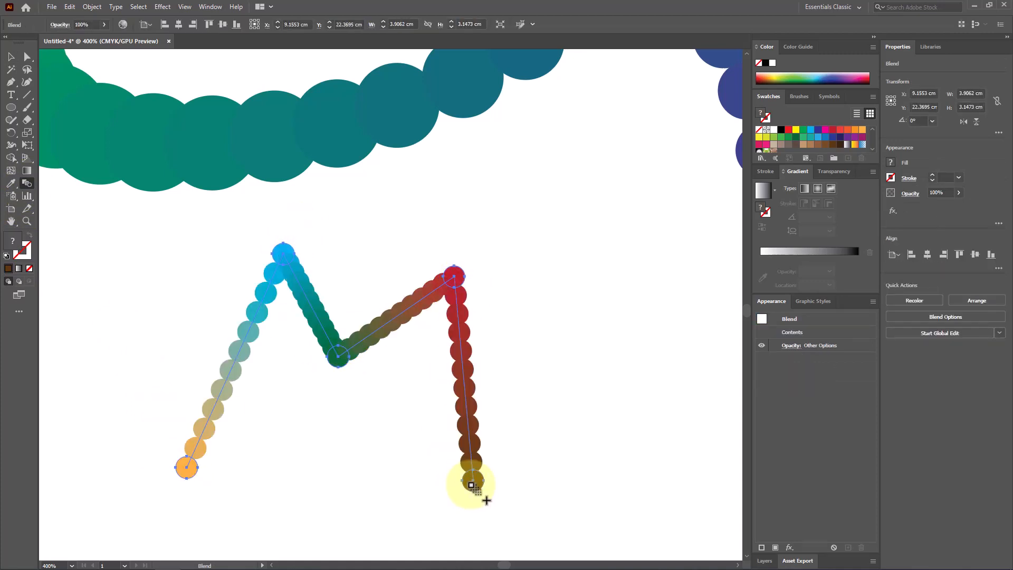
pyautogui.doubleClick(26, 183)
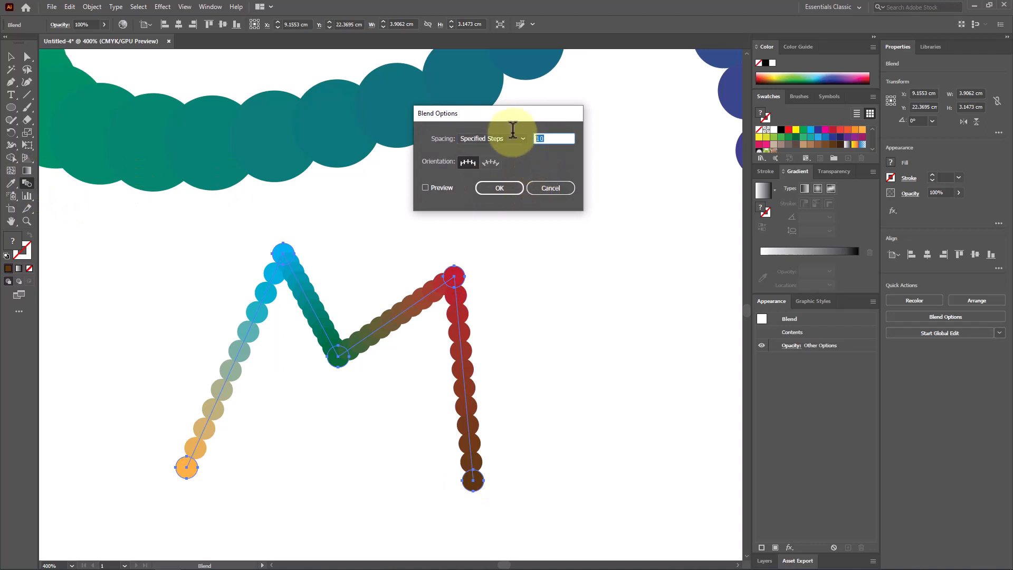
pyautogui.click(497, 191)
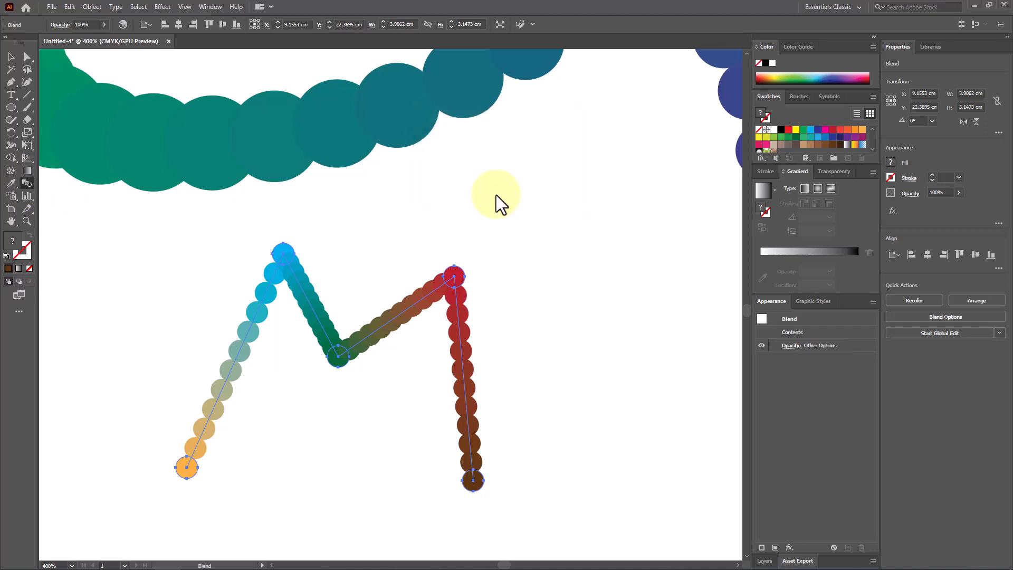
pyautogui.click(11, 57)
pyautogui.click(349, 268)
pyautogui.click(319, 304)
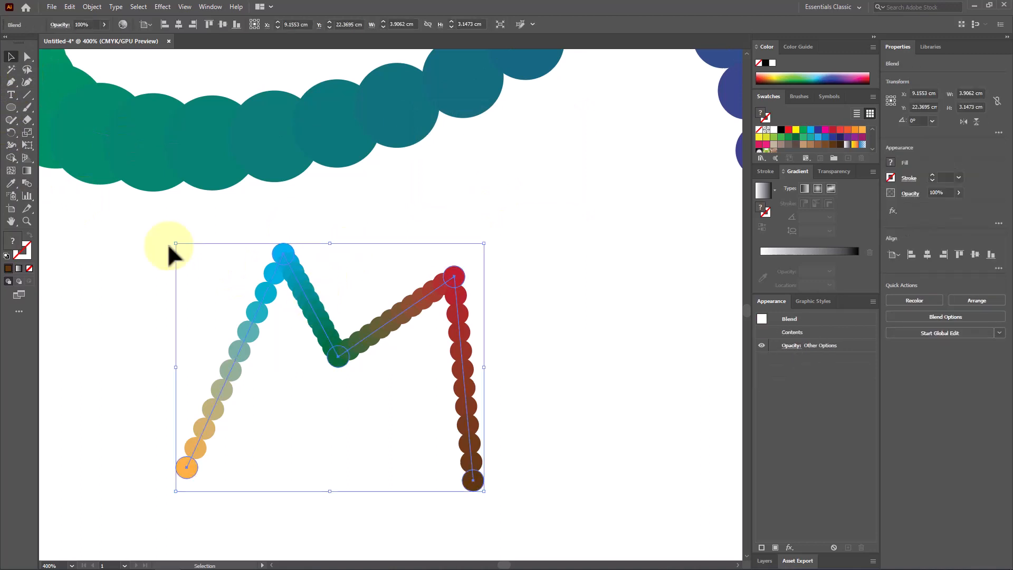
# Step: Set the M-shaped blend's spacing to 100 specified steps, with the preview turned on
pyautogui.doubleClick(27, 183)
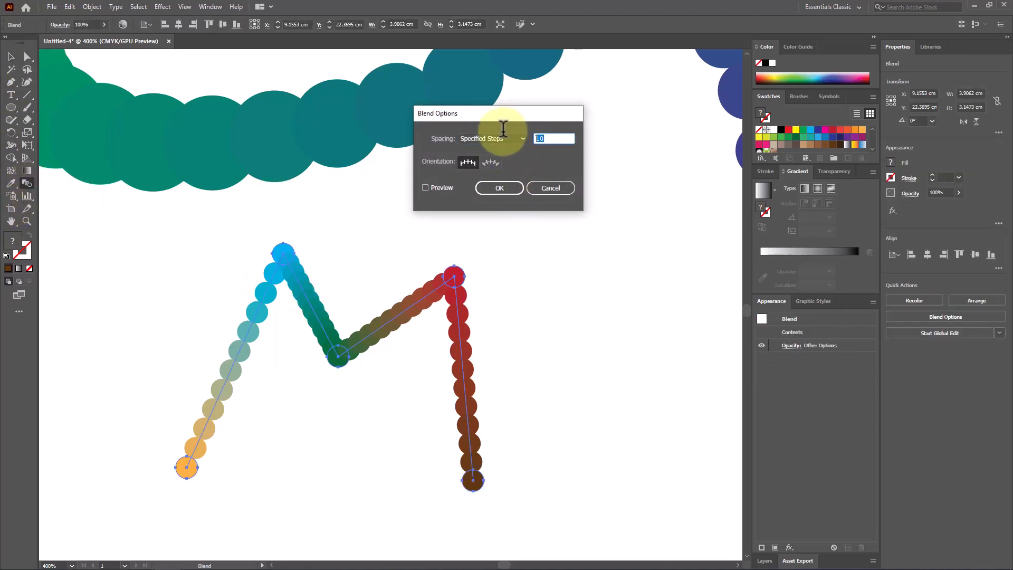
pyautogui.click(440, 187)
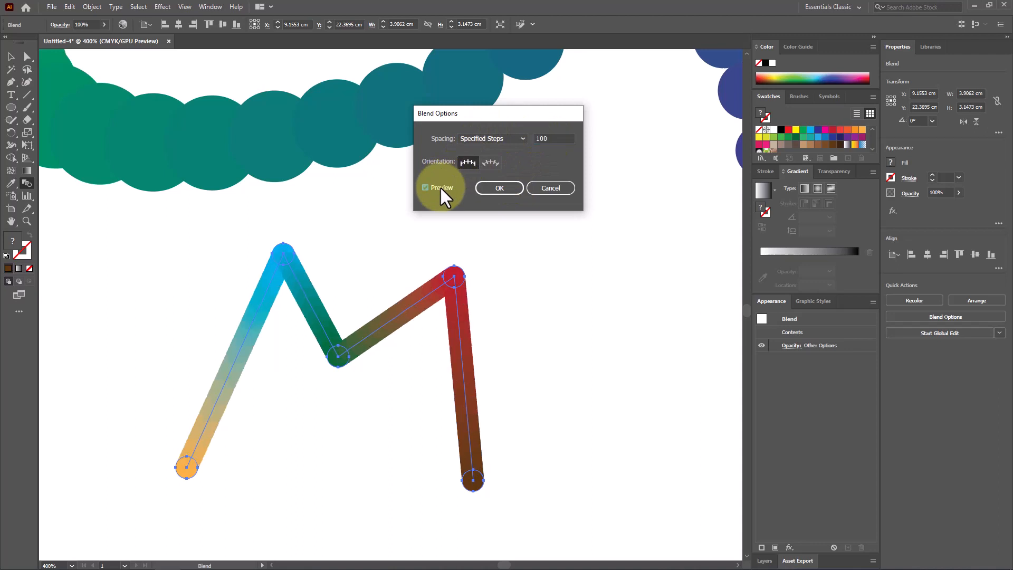
pyautogui.click(489, 189)
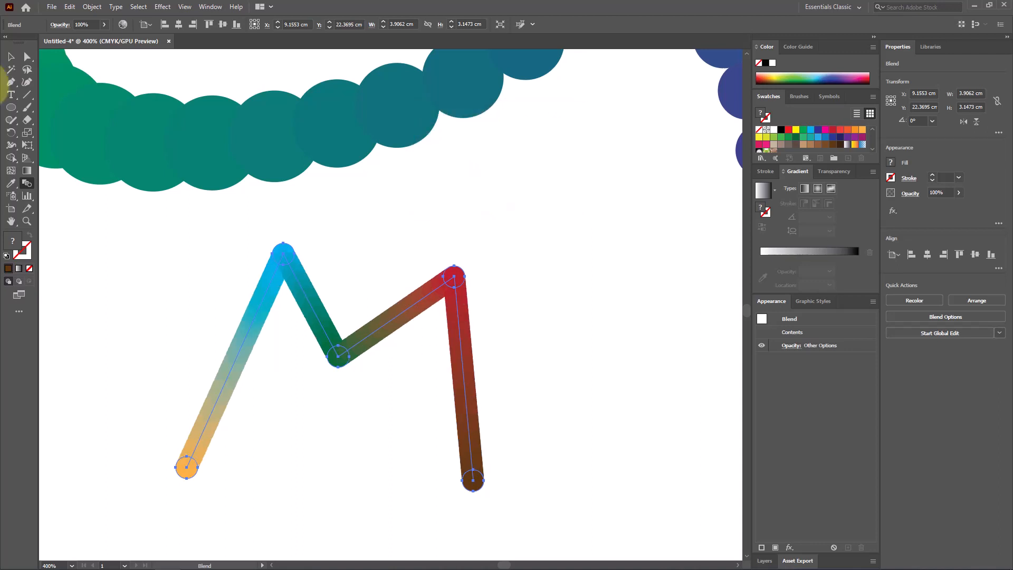
# Step: Curve the two outer legs of the M-shaped blend's spine outward with the Anchor Point tool, leaving the middle segments straight
pyautogui.moveTo(12, 89); pyautogui.dragTo(38, 117)
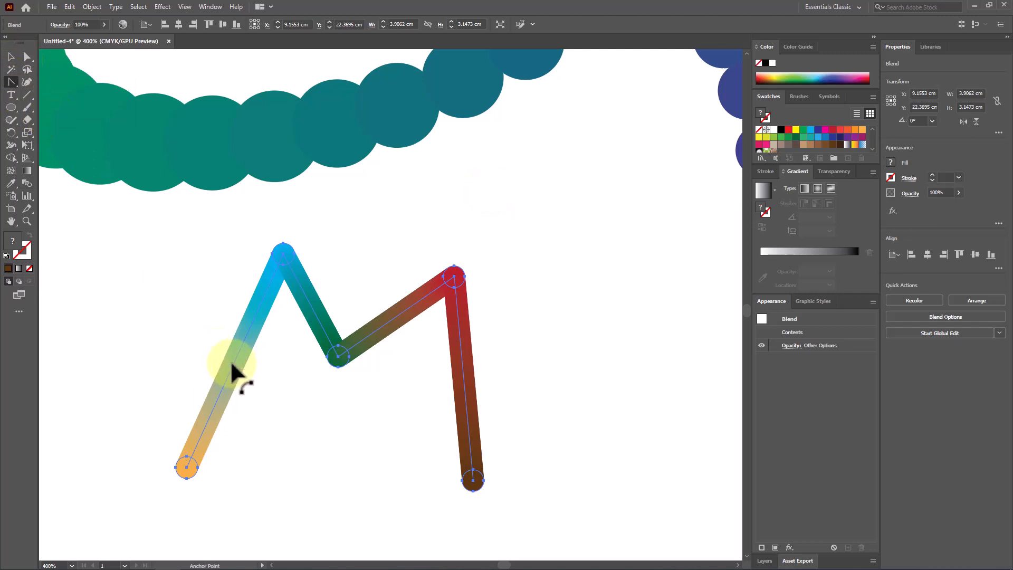
pyautogui.moveTo(230, 359); pyautogui.dragTo(203, 346)
pyautogui.moveTo(443, 386); pyautogui.dragTo(496, 391)
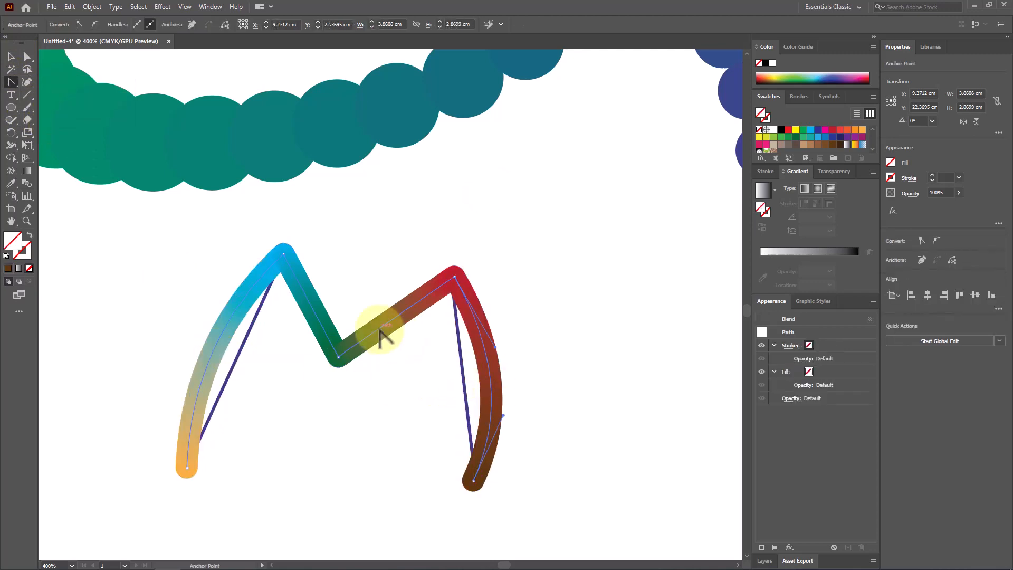
pyautogui.click(11, 56)
pyautogui.click(356, 419)
# Step: Delete the leftover dark blue M-shaped path lying behind the blend
pyautogui.scroll(-2, 337, 408)
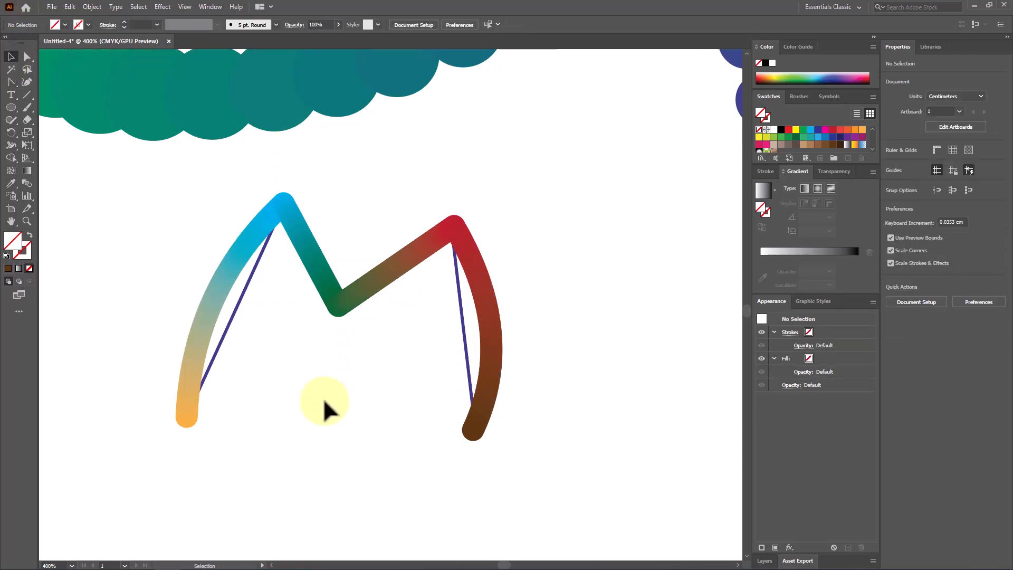
pyautogui.click(219, 350)
pyautogui.click(281, 424)
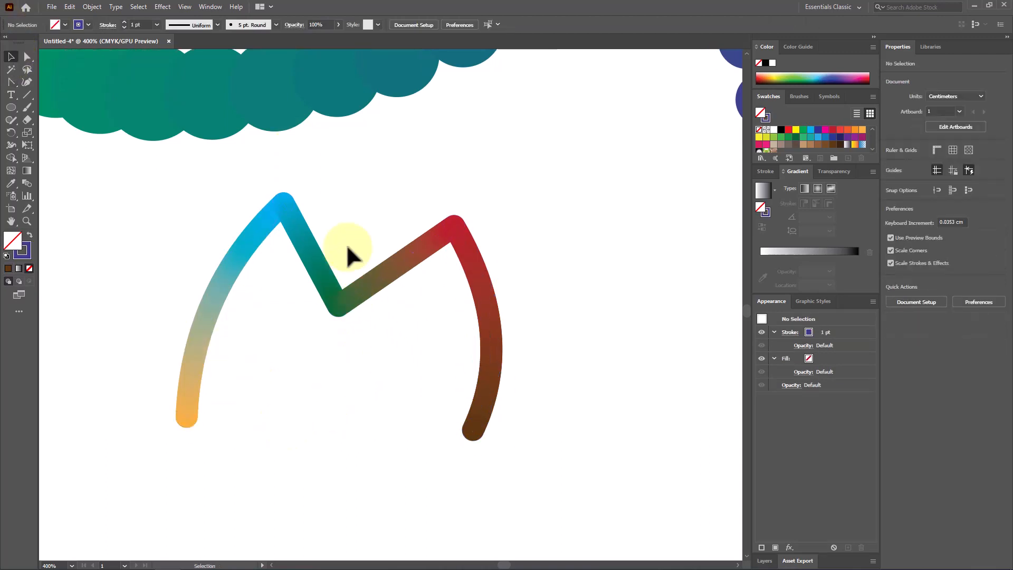
# Step: Move the M-shaped blend slightly down and to the right, and open the Roughen effect for it
pyautogui.scroll(2, 292, 249)
pyautogui.scroll(1, 290, 246)
pyautogui.scroll(-1, 316, 216)
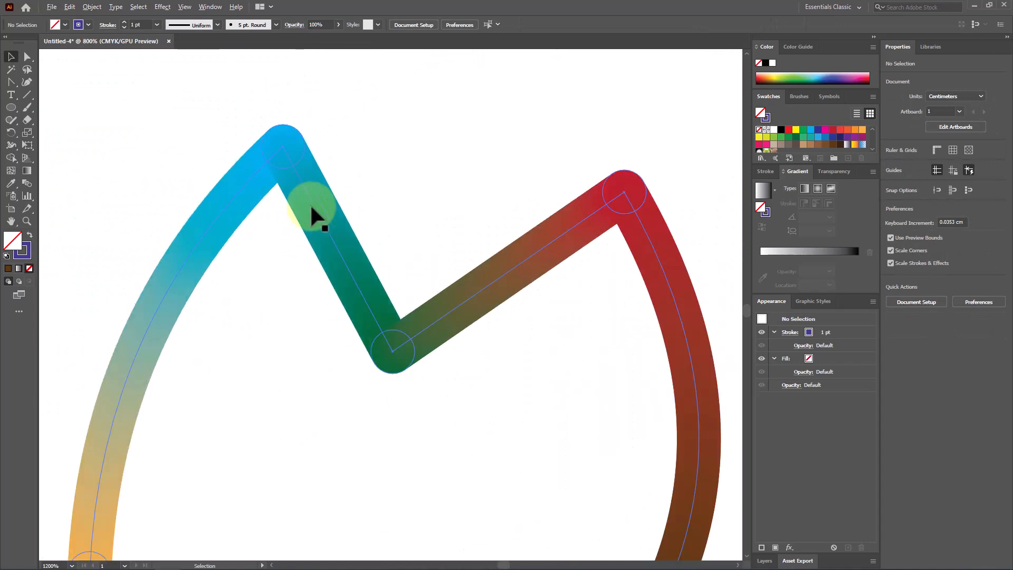
pyautogui.scroll(-3, 326, 236)
pyautogui.scroll(1, 324, 233)
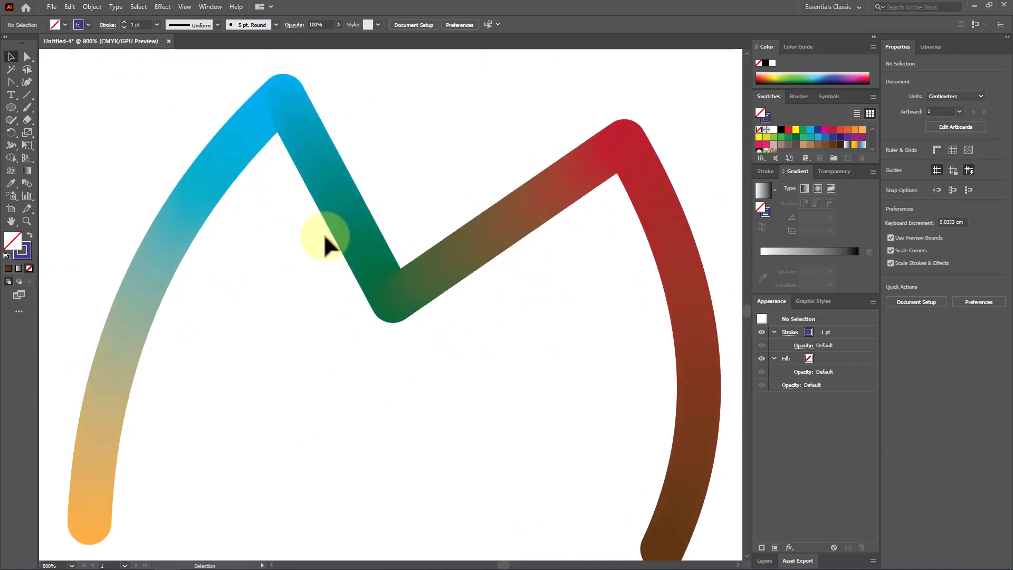
pyautogui.moveTo(354, 195); pyautogui.dragTo(371, 208)
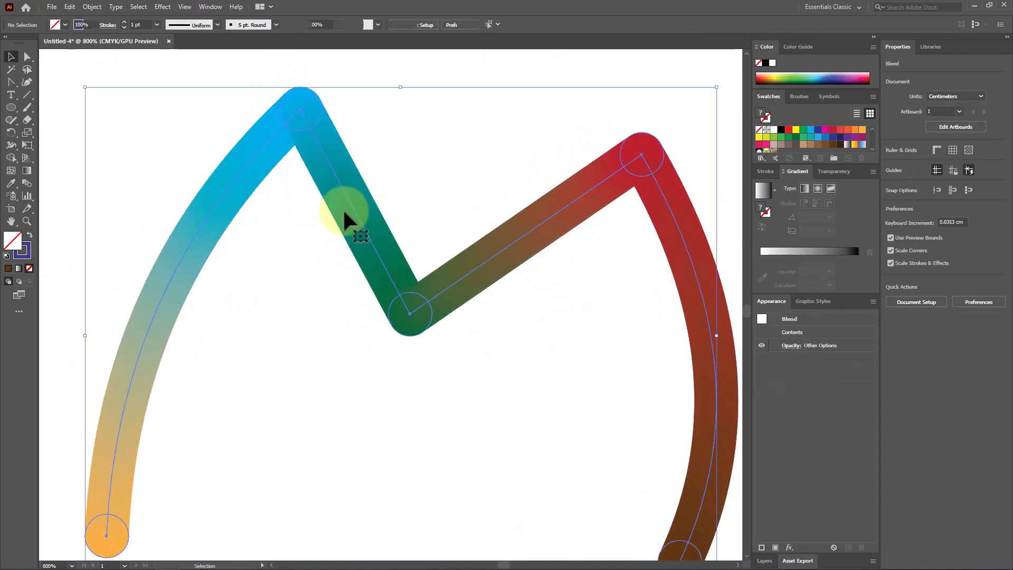
pyautogui.click(164, 10)
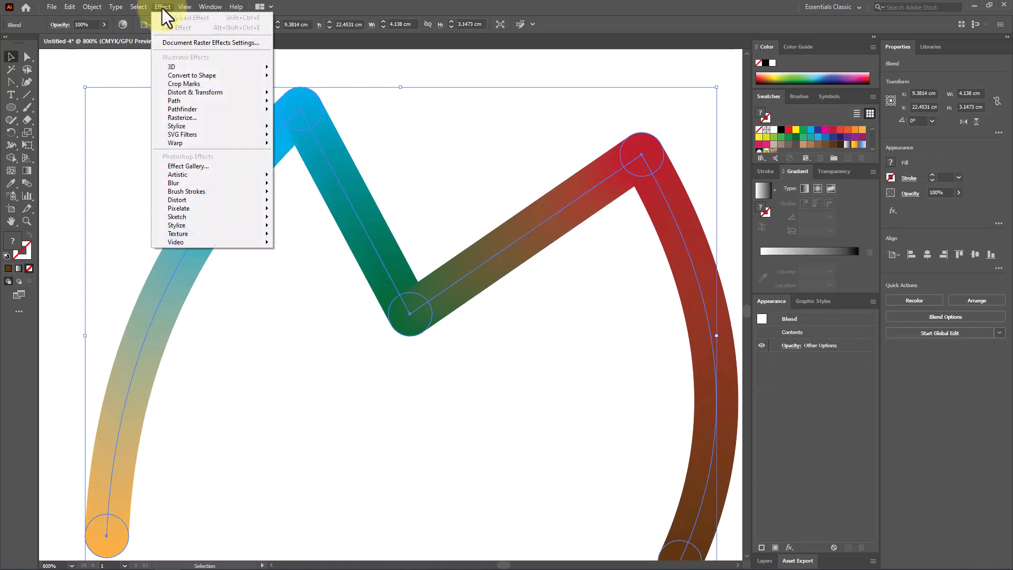
pyautogui.moveTo(244, 133)
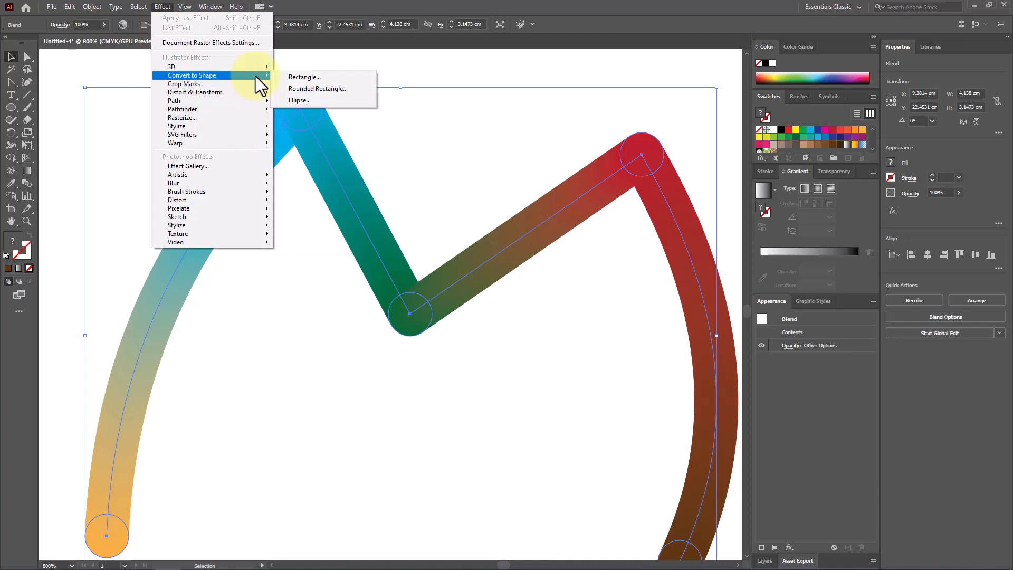
pyautogui.moveTo(254, 93)
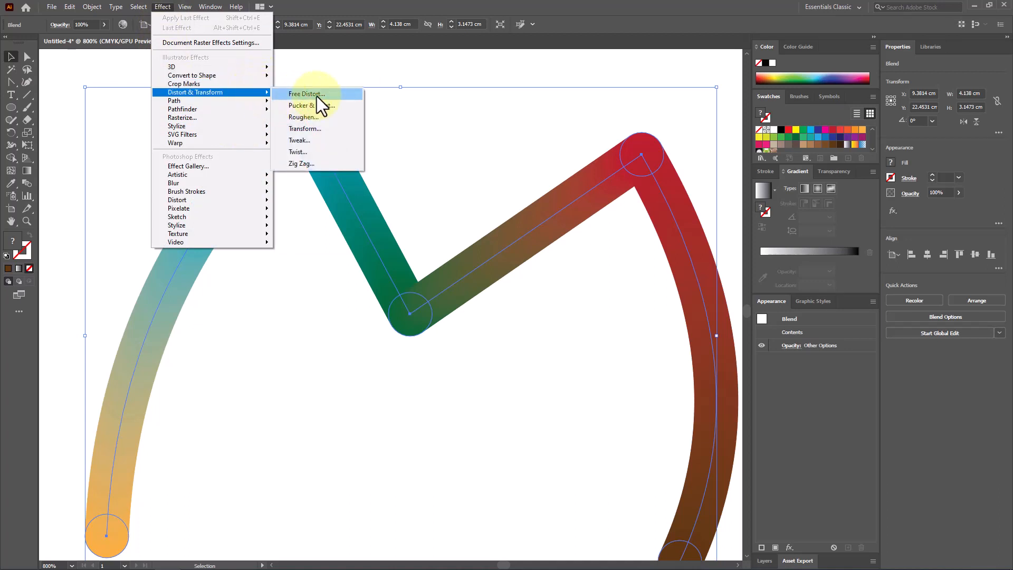
pyautogui.click(318, 116)
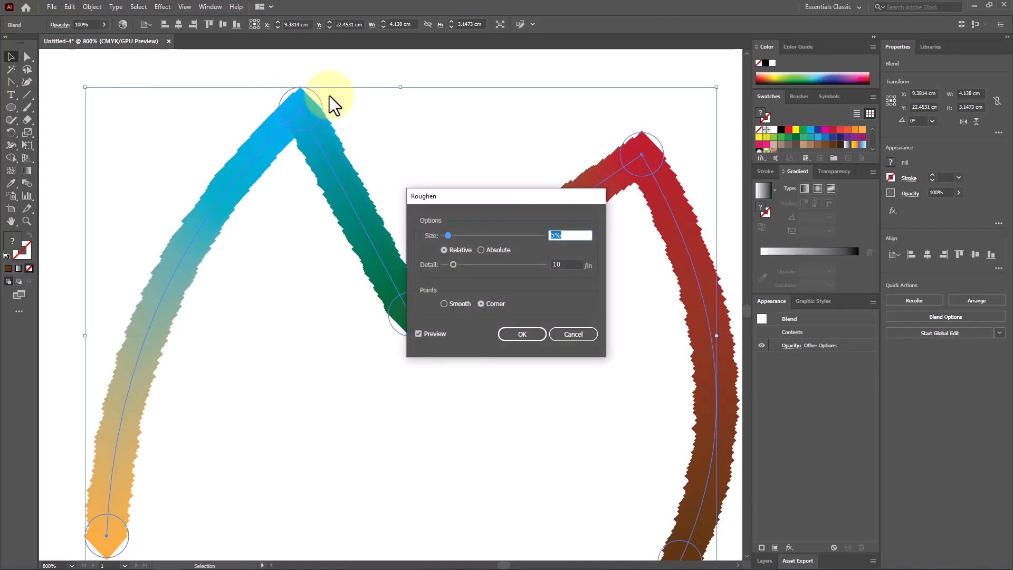
# Step: Apply the Roughen effect with a relative size of 49%, a detail of 80 per inch and corner points
pyautogui.click(459, 235)
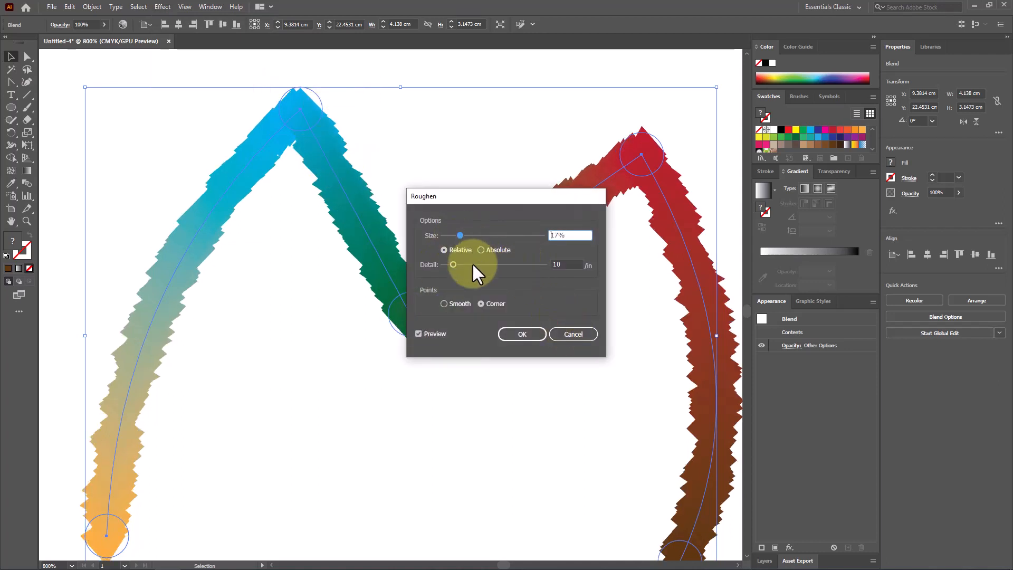
pyautogui.click(472, 264)
pyautogui.moveTo(459, 236); pyautogui.dragTo(517, 262)
pyautogui.moveTo(494, 228); pyautogui.dragTo(455, 234)
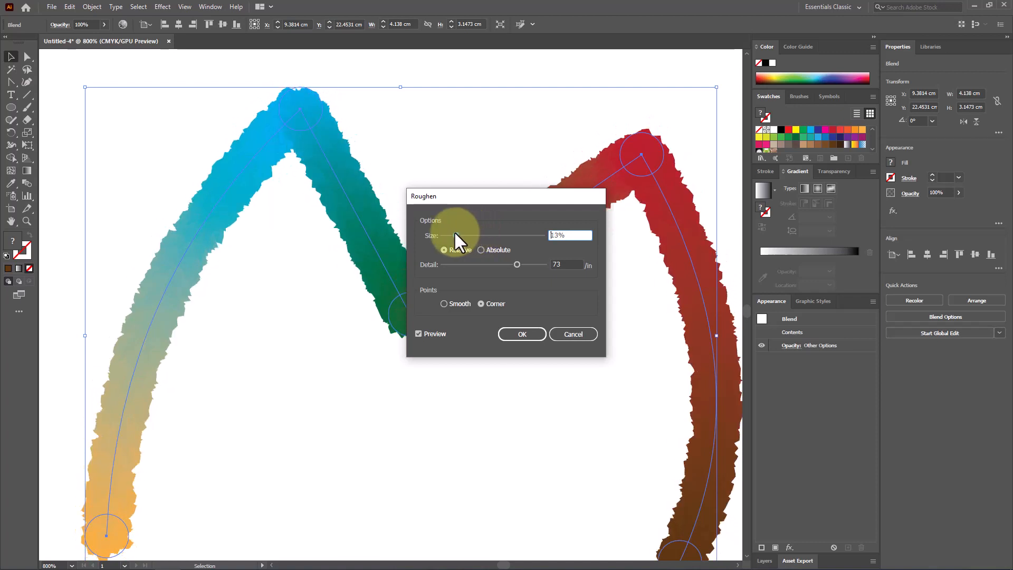
pyautogui.moveTo(521, 263); pyautogui.dragTo(524, 264)
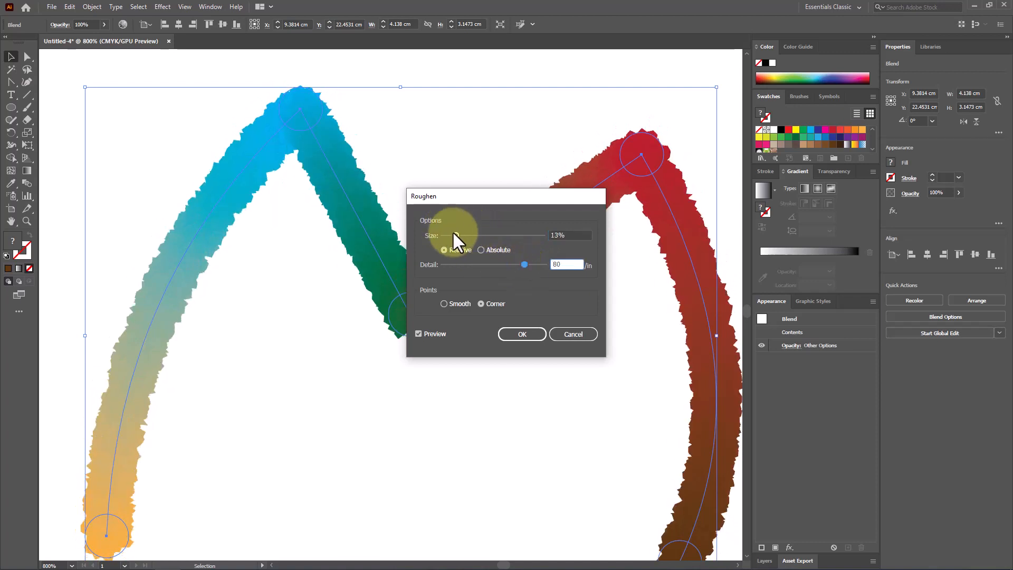
pyautogui.moveTo(453, 234); pyautogui.dragTo(492, 235)
pyautogui.click(520, 334)
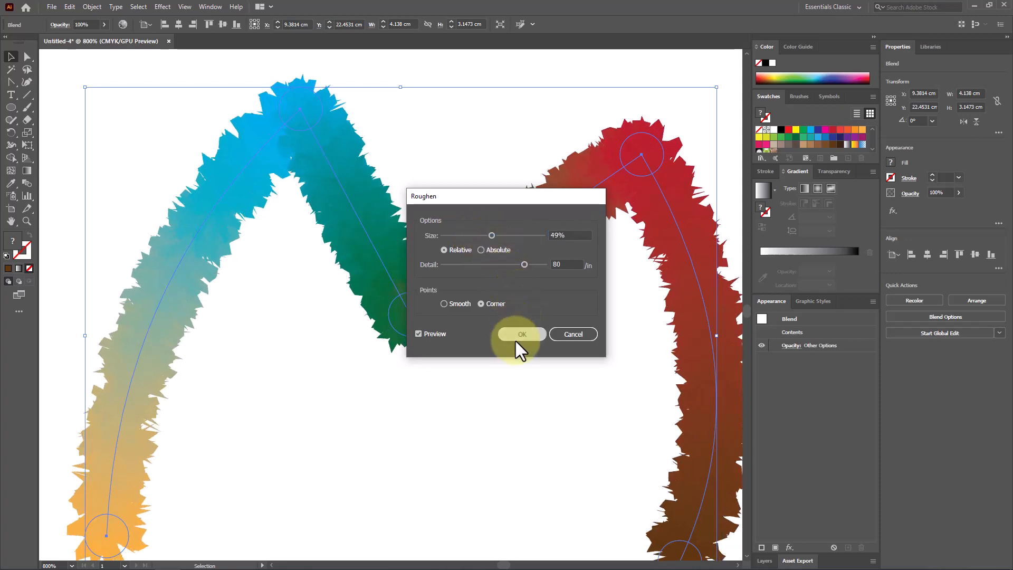
pyautogui.click(516, 339)
# Step: Delete the roughened M-shaped blend
pyautogui.scroll(-4, 471, 289)
pyautogui.scroll(3, 471, 289)
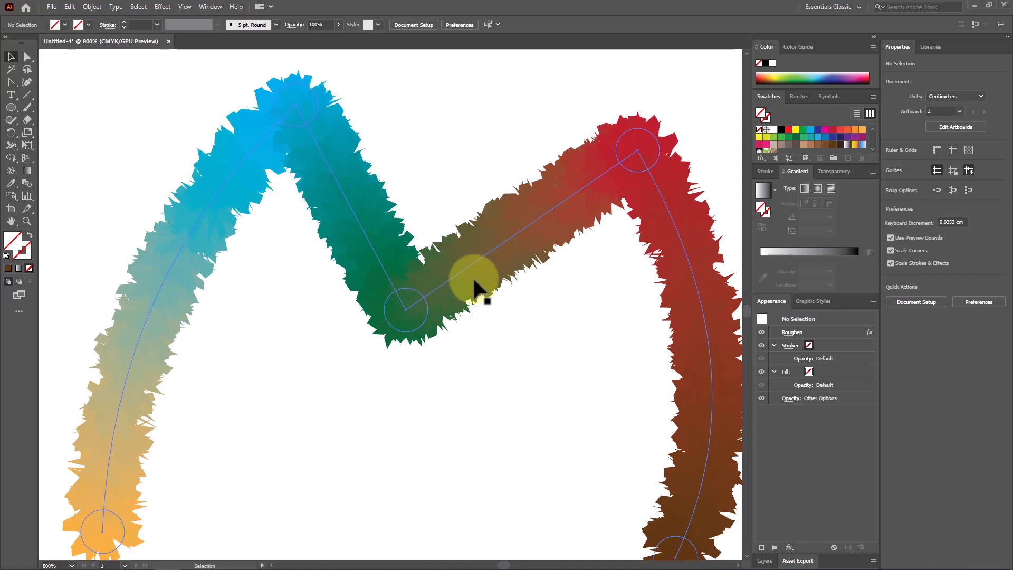
pyautogui.moveTo(59, 87); pyautogui.dragTo(264, 236)
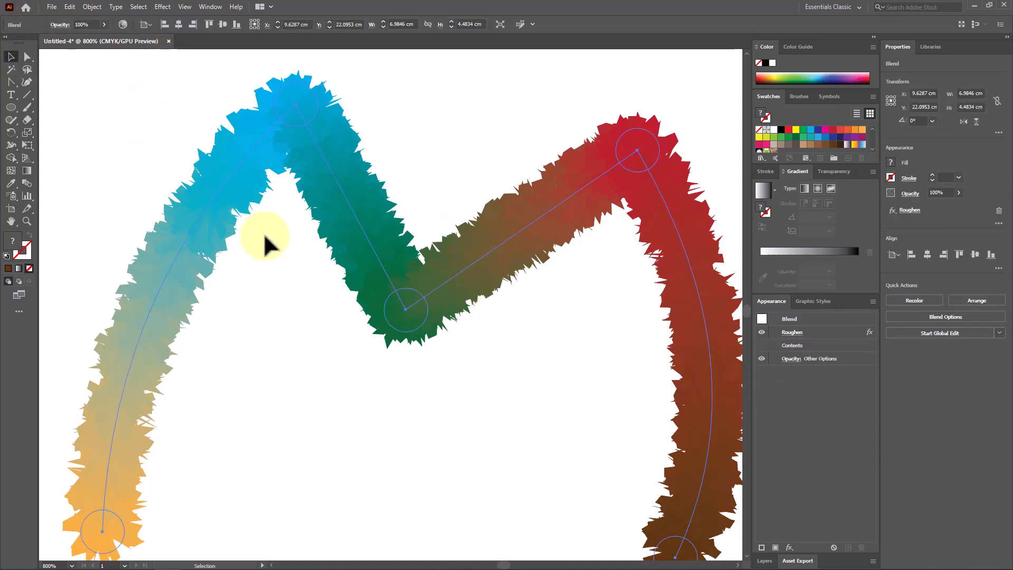
pyautogui.press('Delete')
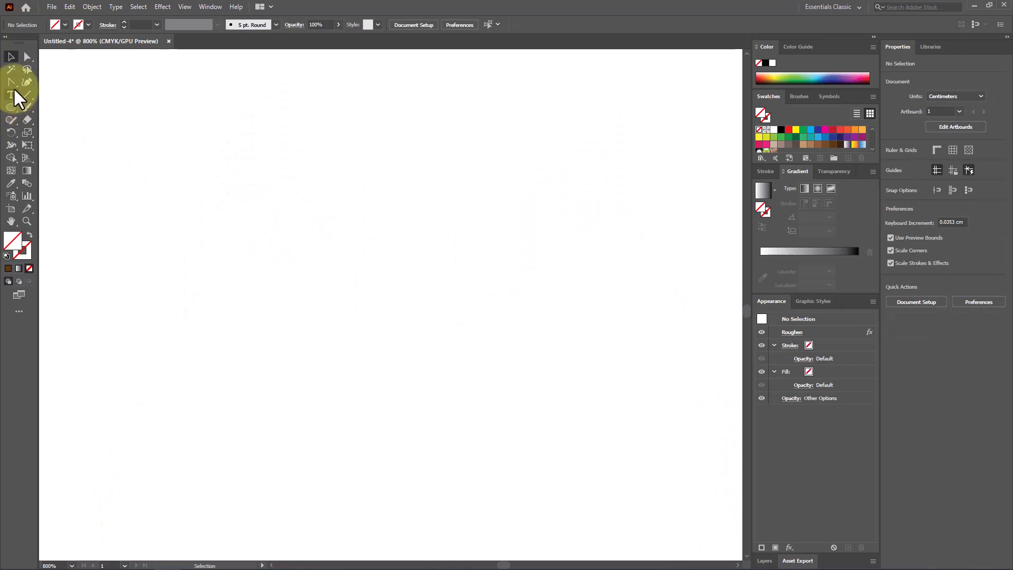
# Step: Draw a closed, wavy S-like shape about 1.35 by 1.6 cm from nine points with the Curvature tool
pyautogui.click(25, 82)
pyautogui.click(201, 119)
pyautogui.click(180, 179)
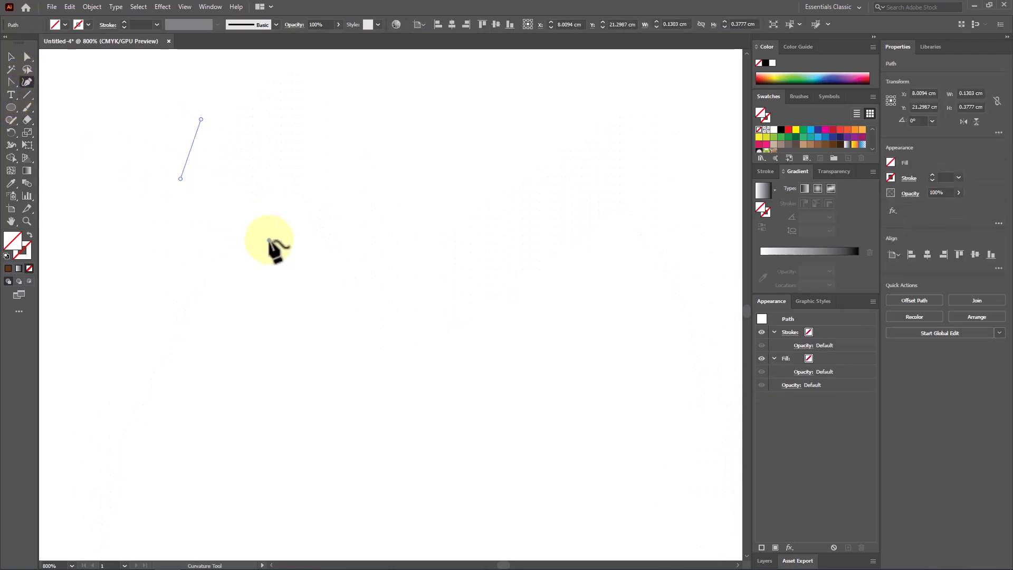
pyautogui.click(269, 240)
pyautogui.click(222, 316)
pyautogui.click(332, 351)
pyautogui.click(387, 250)
pyautogui.click(312, 209)
pyautogui.click(365, 151)
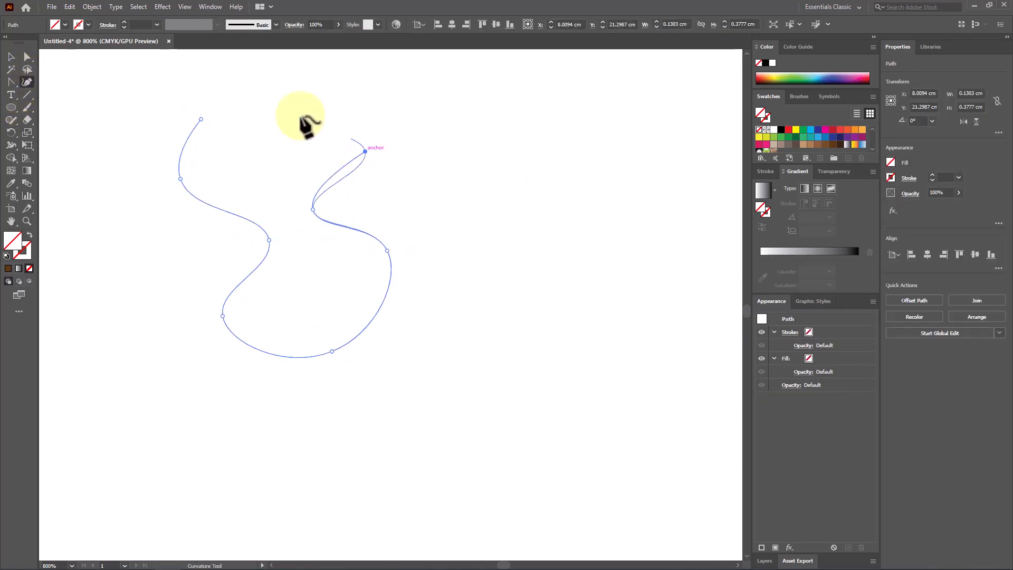
pyautogui.click(299, 114)
pyautogui.click(200, 119)
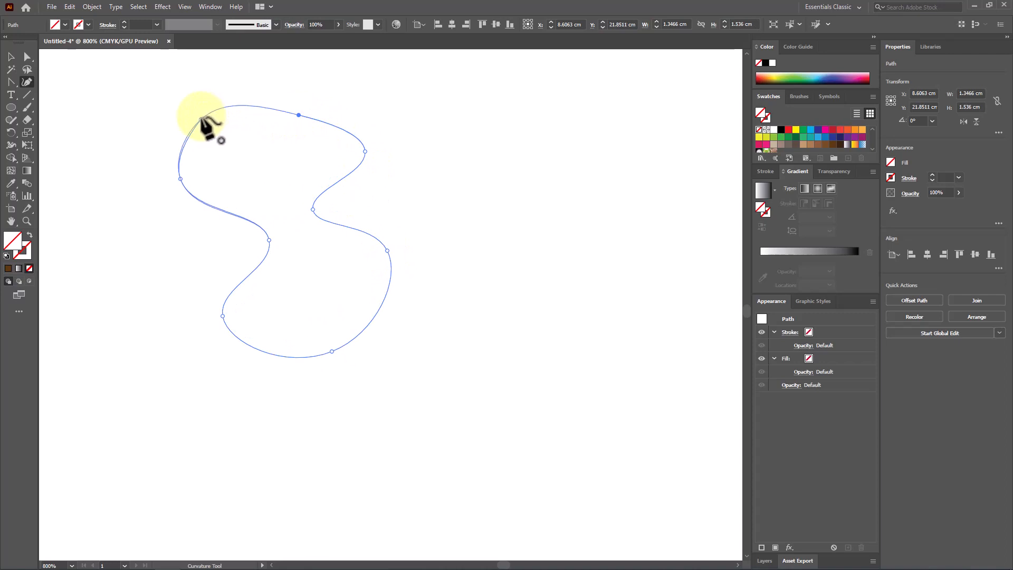
# Step: Give the closed wavy shape a dark blue stroke with a weight of 0.5 pt
pyautogui.click(89, 25)
pyautogui.click(96, 60)
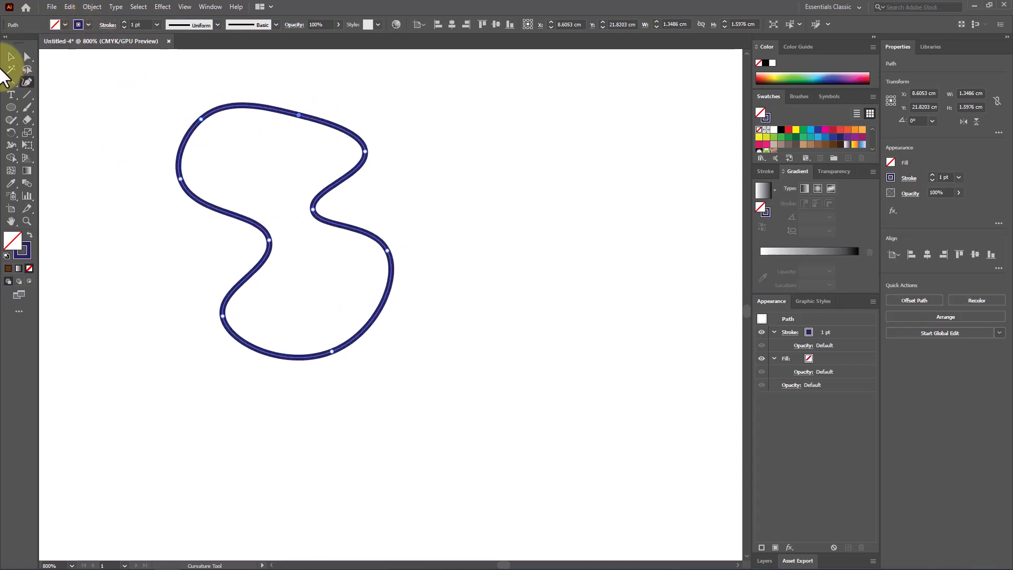
pyautogui.click(11, 56)
pyautogui.click(156, 24)
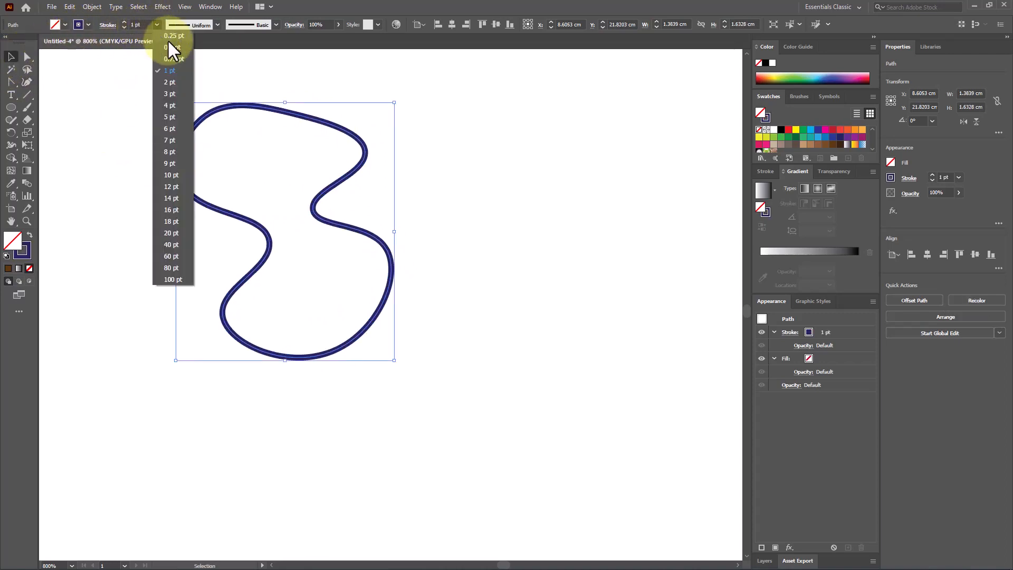
pyautogui.click(169, 46)
pyautogui.click(328, 204)
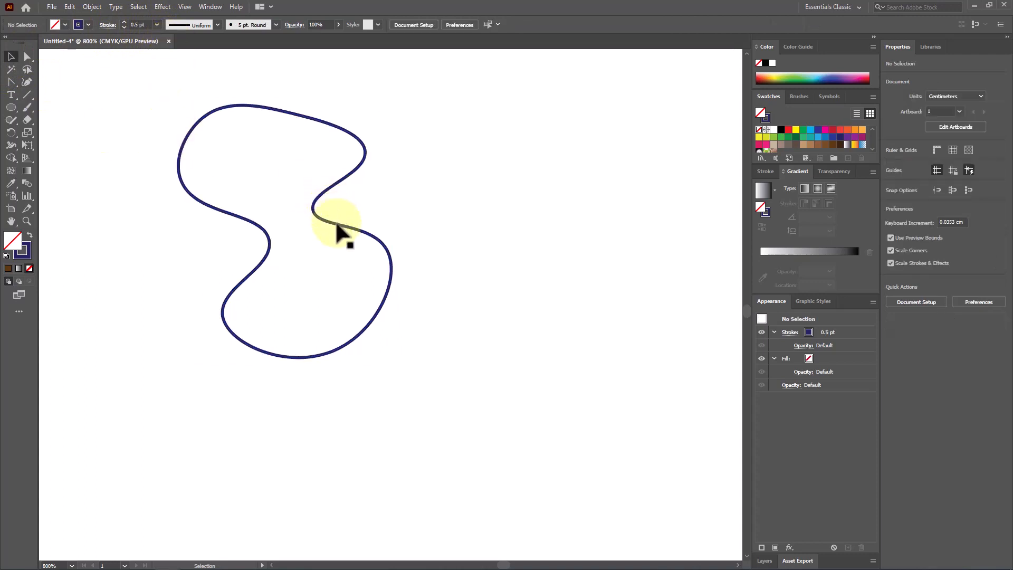
# Step: Make a copy of the wavy shape to its lower right, rotated about 94°, with a red stroke
pyautogui.moveTo(337, 223); pyautogui.dragTo(576, 407)
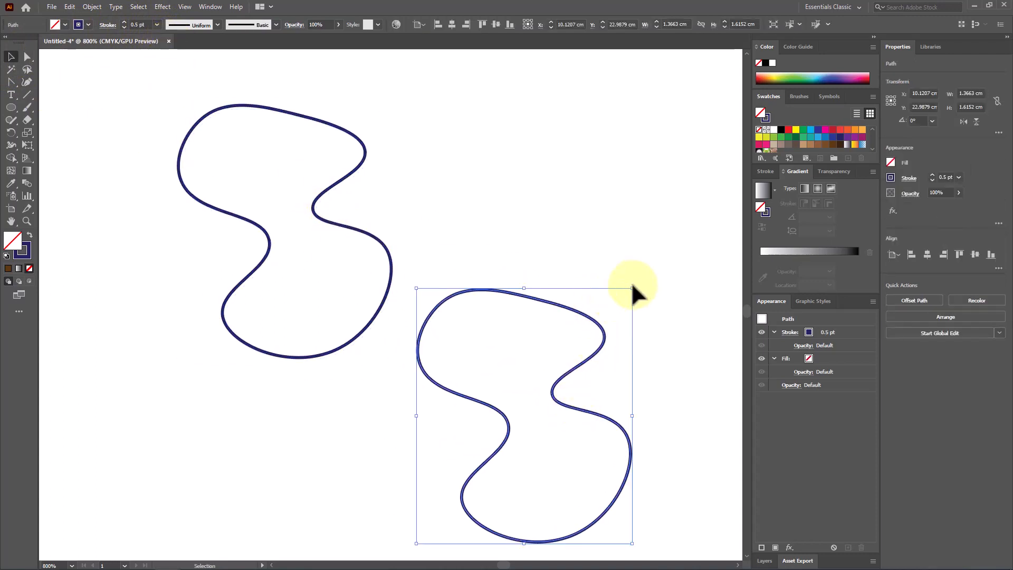
pyautogui.moveTo(634, 288); pyautogui.dragTo(446, 355)
pyautogui.click(89, 25)
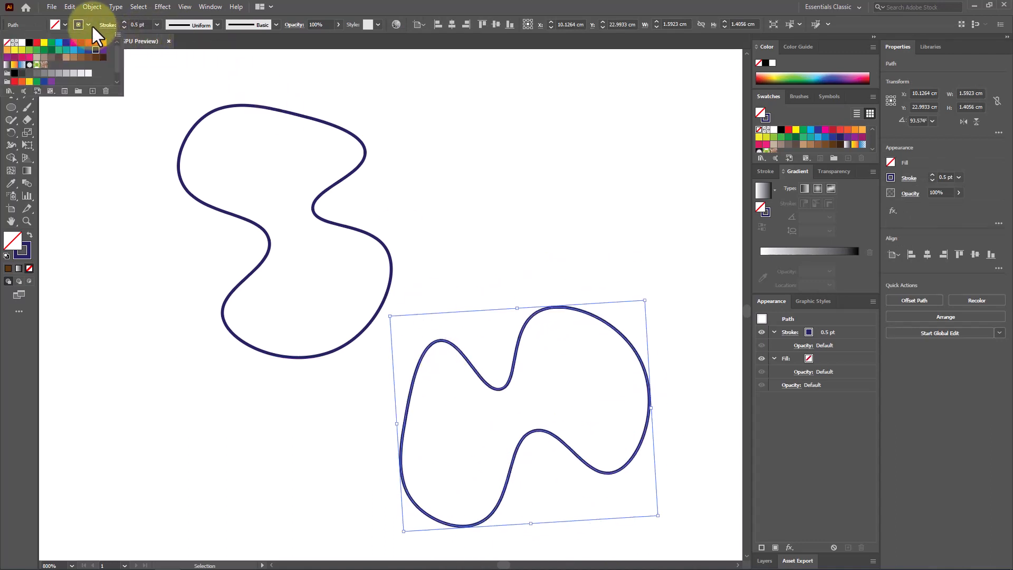
pyautogui.click(80, 45)
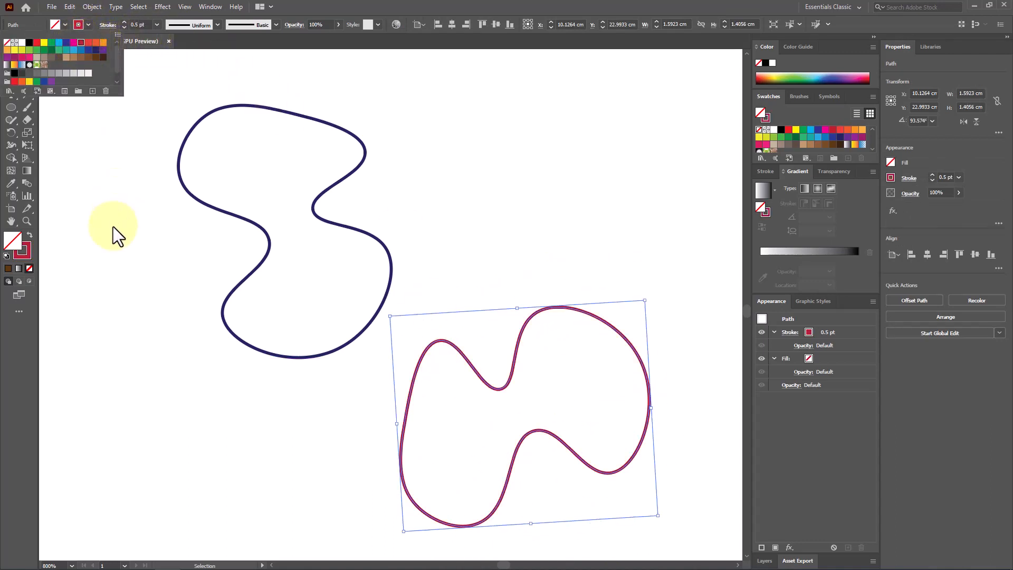
# Step: Blend the dark blue wavy outline with the rotated red one
pyautogui.click(26, 183)
pyautogui.click(332, 226)
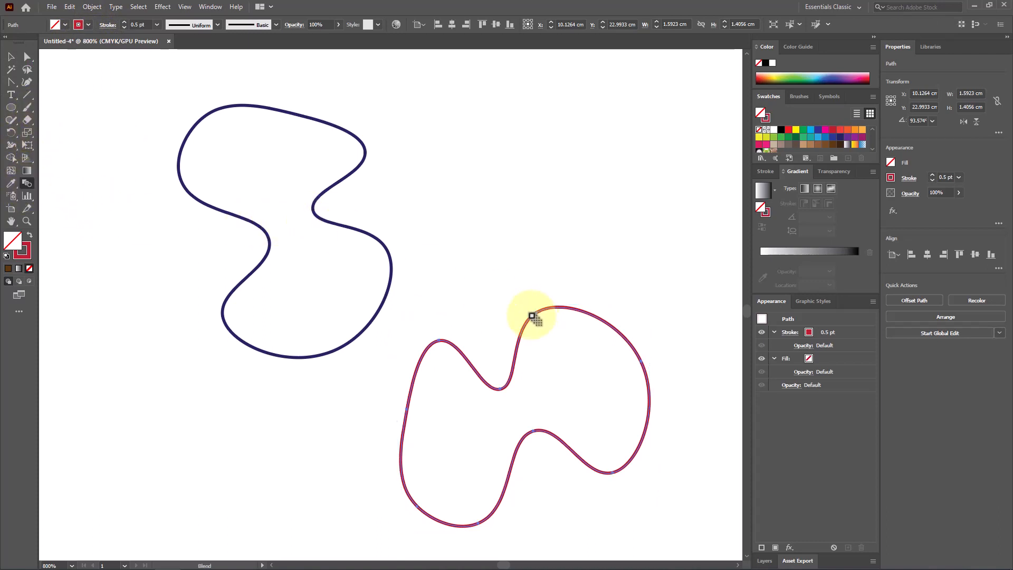
pyautogui.click(534, 320)
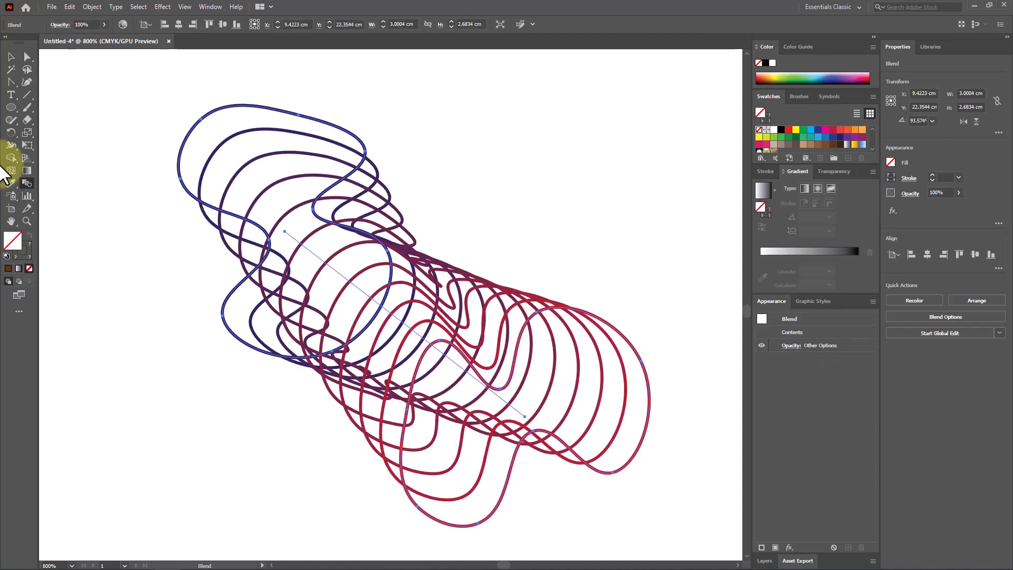
# Step: Set the spacing of the wavy outlines' blend to 100 specified steps and deselect it
pyautogui.doubleClick(27, 184)
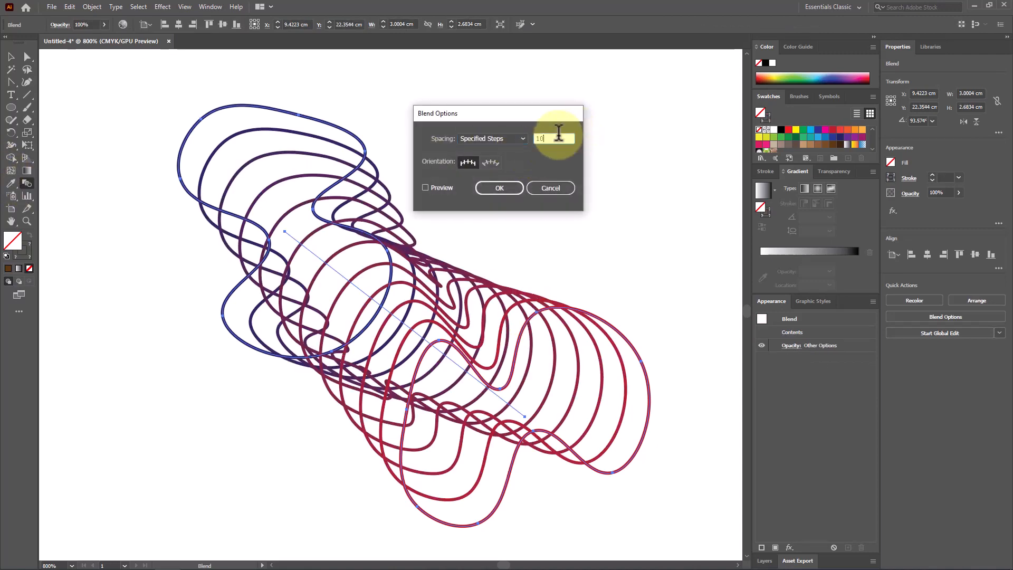
pyautogui.write('100')
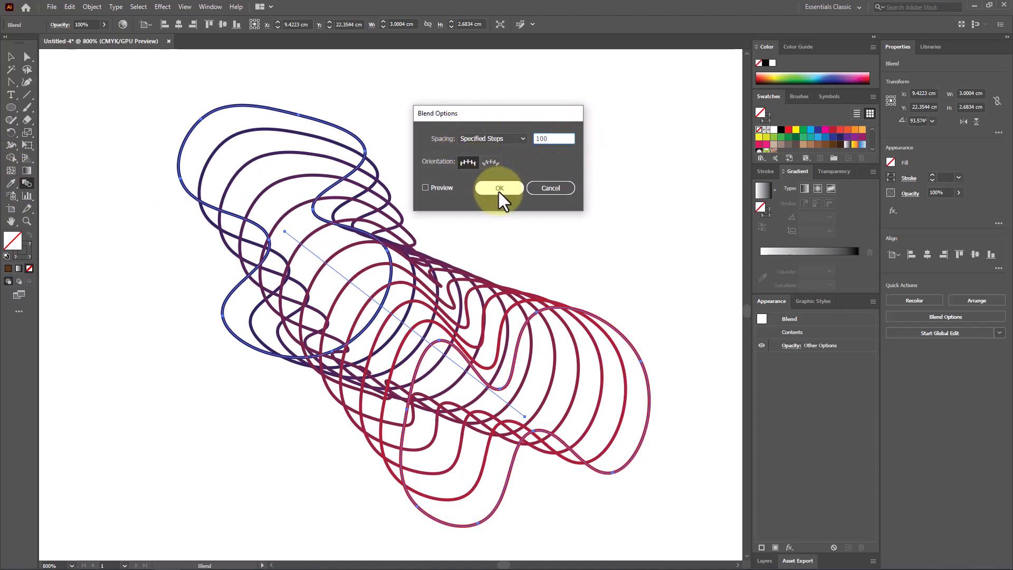
pyautogui.click(498, 189)
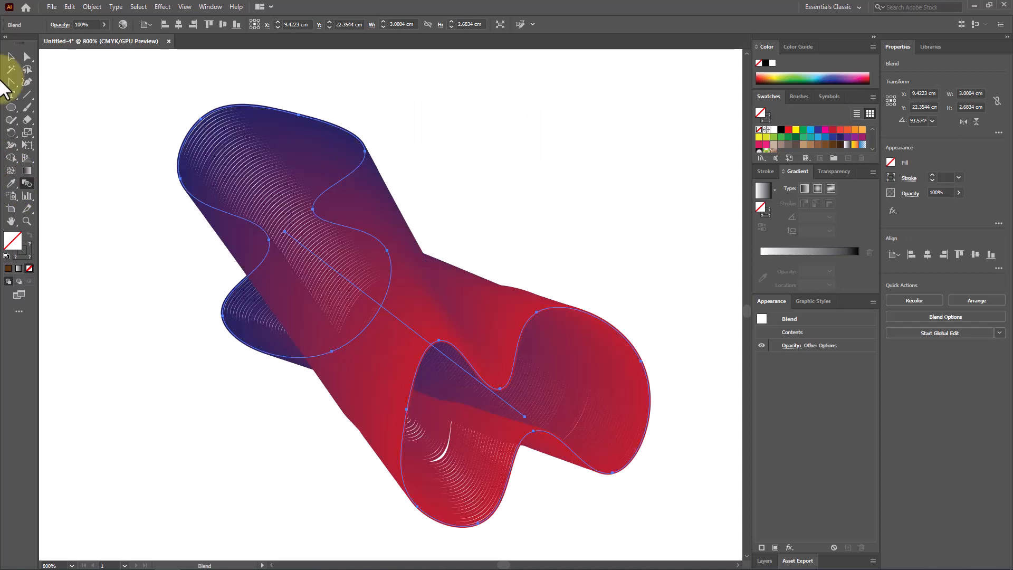
pyautogui.click(10, 57)
pyautogui.click(474, 216)
# Step: Directly select the dark blue end outline of the wavy blend and recolour its stroke to light lavender, #9D9DED
pyautogui.click(458, 338)
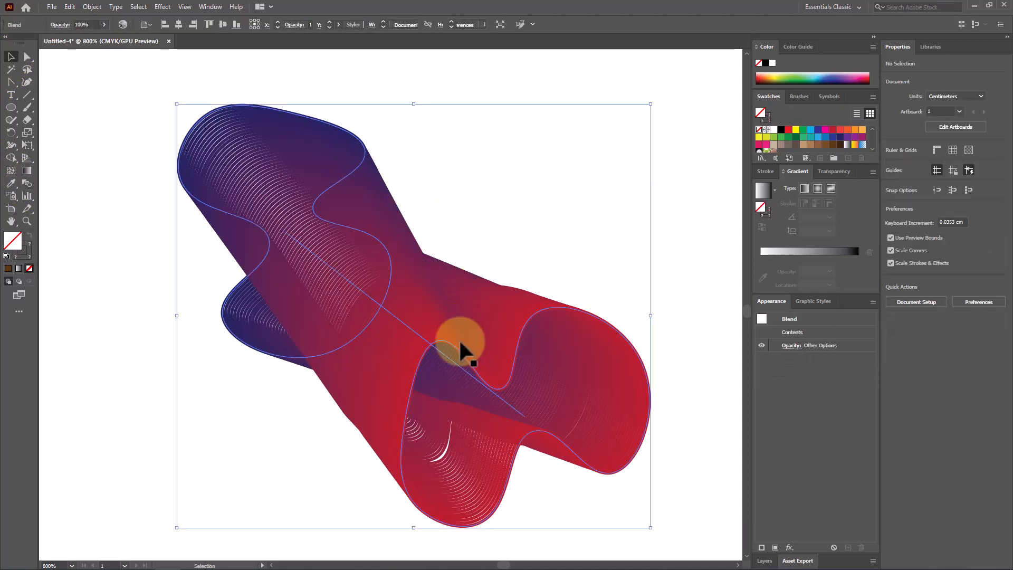
pyautogui.click(27, 56)
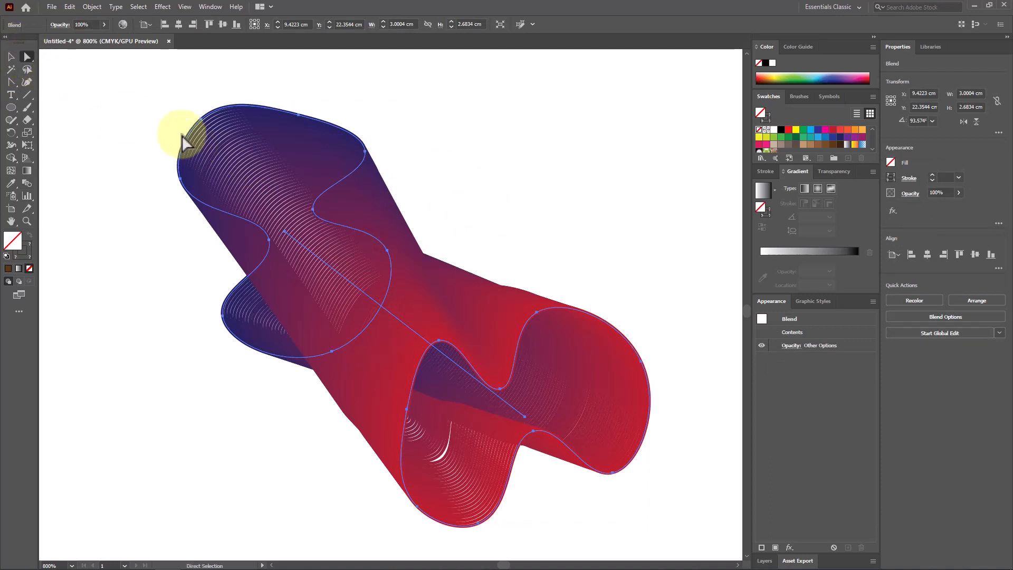
pyautogui.click(179, 152)
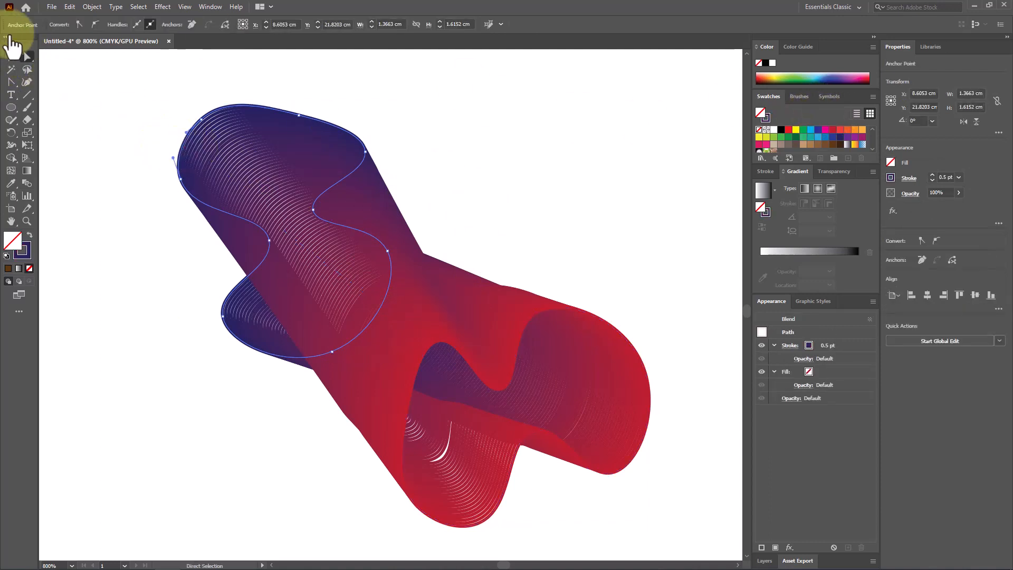
pyautogui.doubleClick(31, 248)
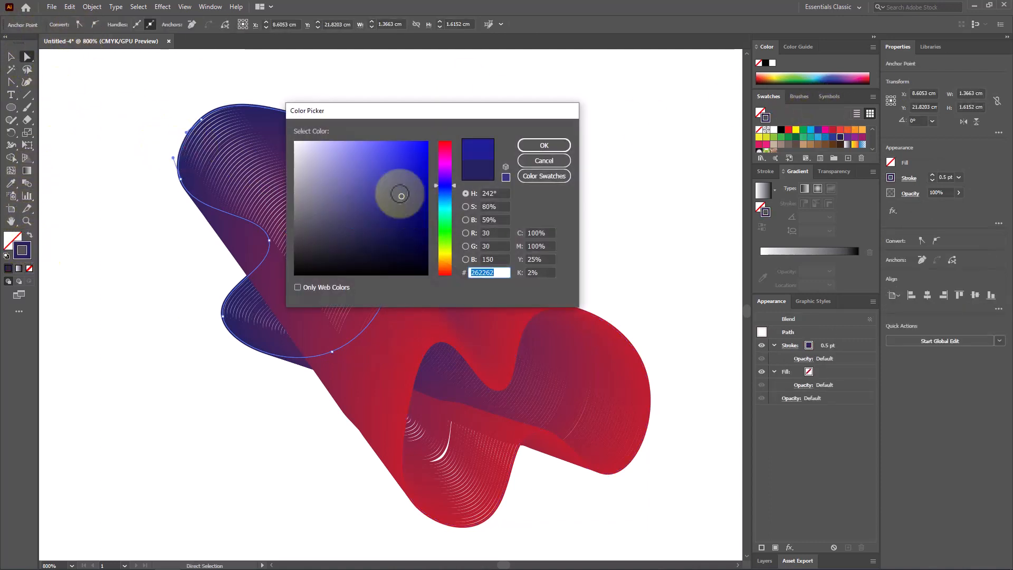
pyautogui.moveTo(403, 192); pyautogui.dragTo(339, 150)
pyautogui.click(542, 144)
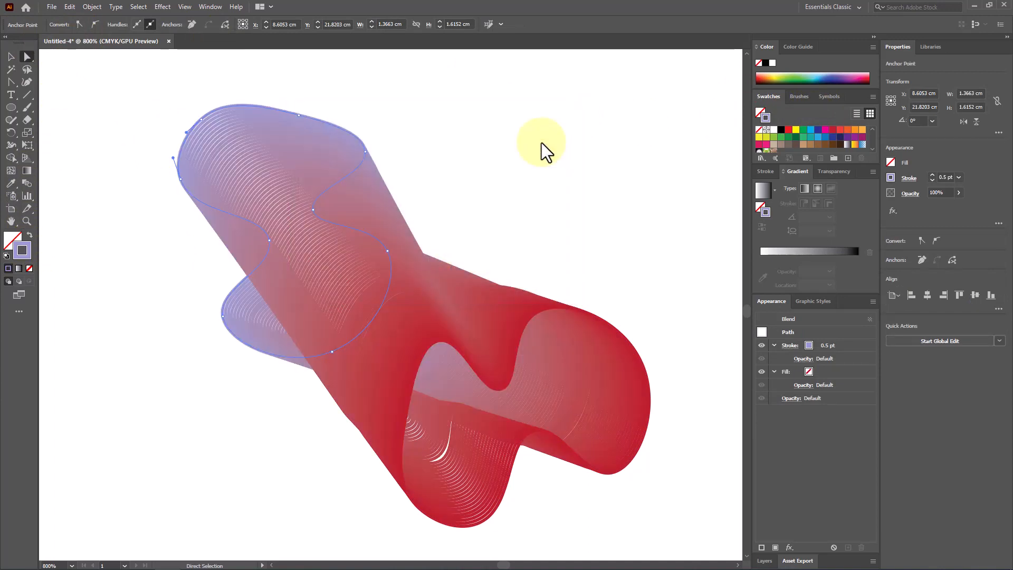
# Step: Change the stroke of the lavender end outline to a fully saturated bright blue and deselect the blend
pyautogui.doubleClick(27, 251)
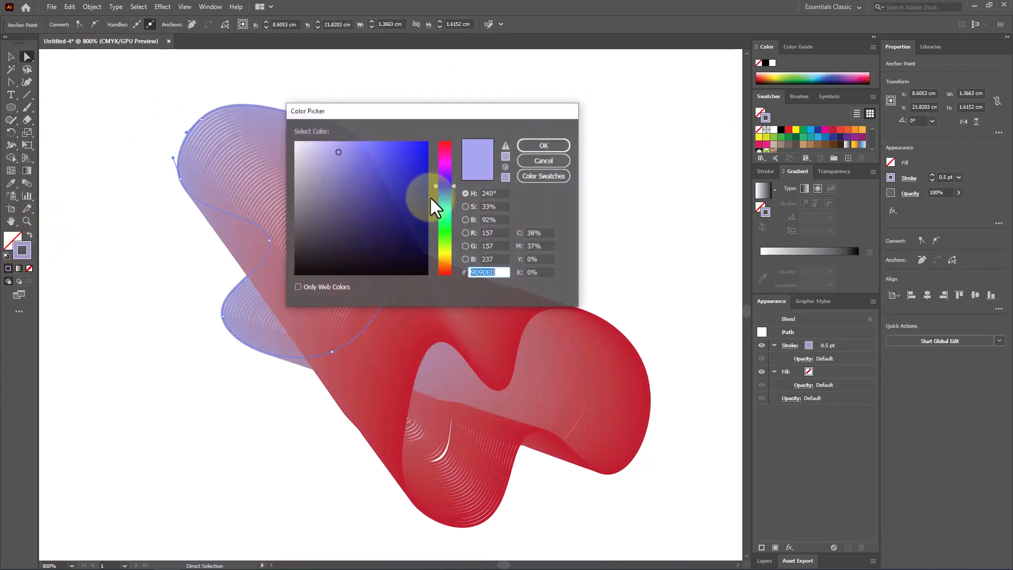
pyautogui.moveTo(429, 195)
pyautogui.mouseDown()
pyautogui.moveTo(402, 158)
pyautogui.moveTo(428, 141)
pyautogui.mouseUp()
pyautogui.click(543, 145)
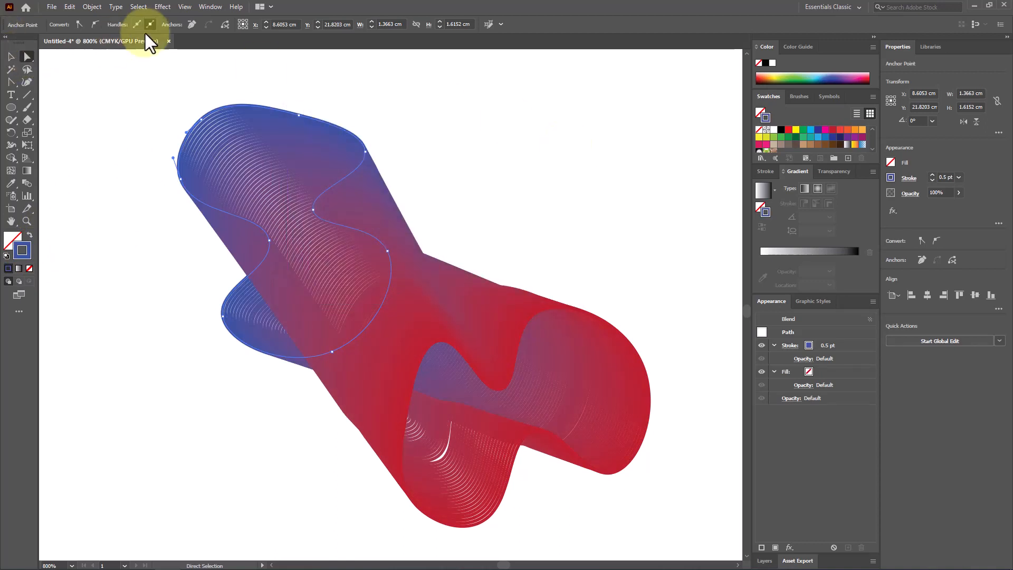
pyautogui.click(11, 56)
pyautogui.click(117, 135)
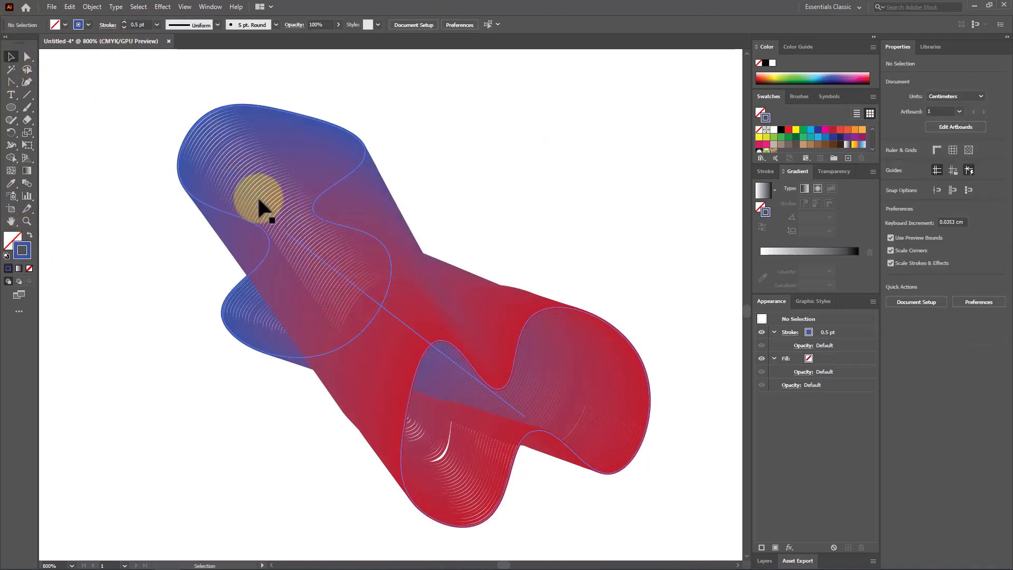
# Step: Move the leftmost anchor point of the blue outline outward to about X 7.39 cm, Y 21.27 cm, and deselect the blend
pyautogui.click(260, 205)
pyautogui.click(27, 56)
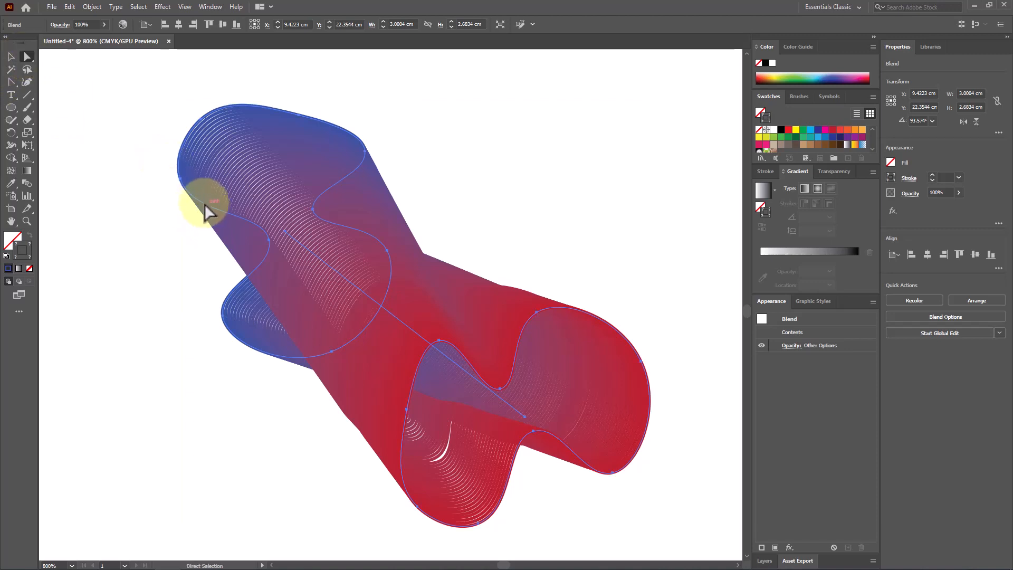
pyautogui.moveTo(181, 180); pyautogui.dragTo(93, 147)
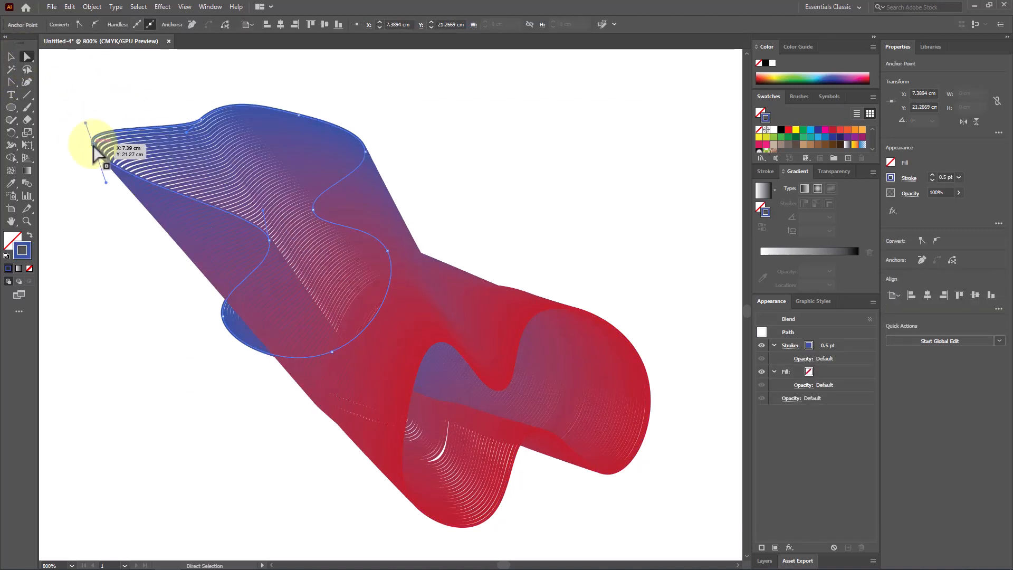
pyautogui.click(11, 56)
pyautogui.click(440, 182)
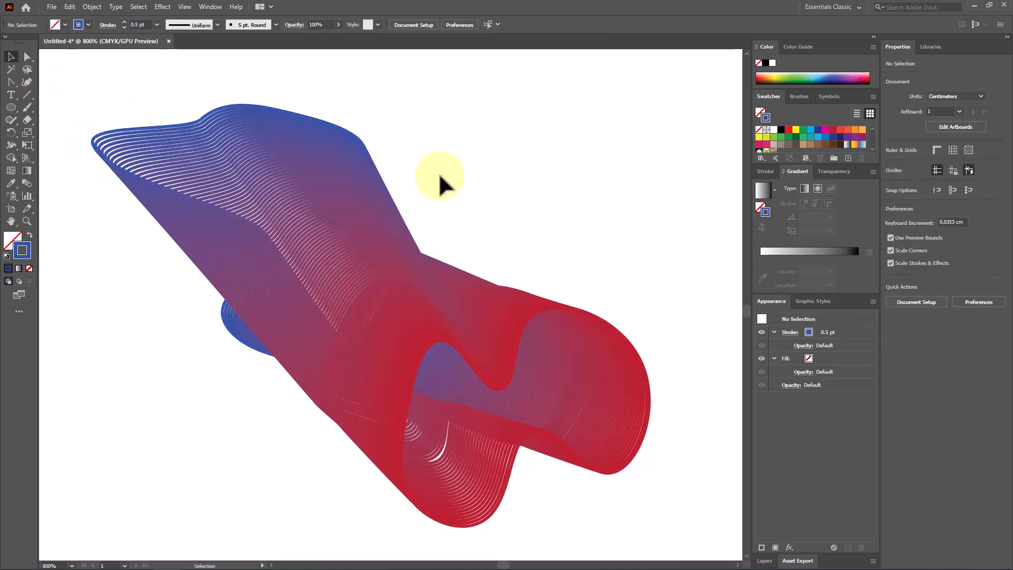